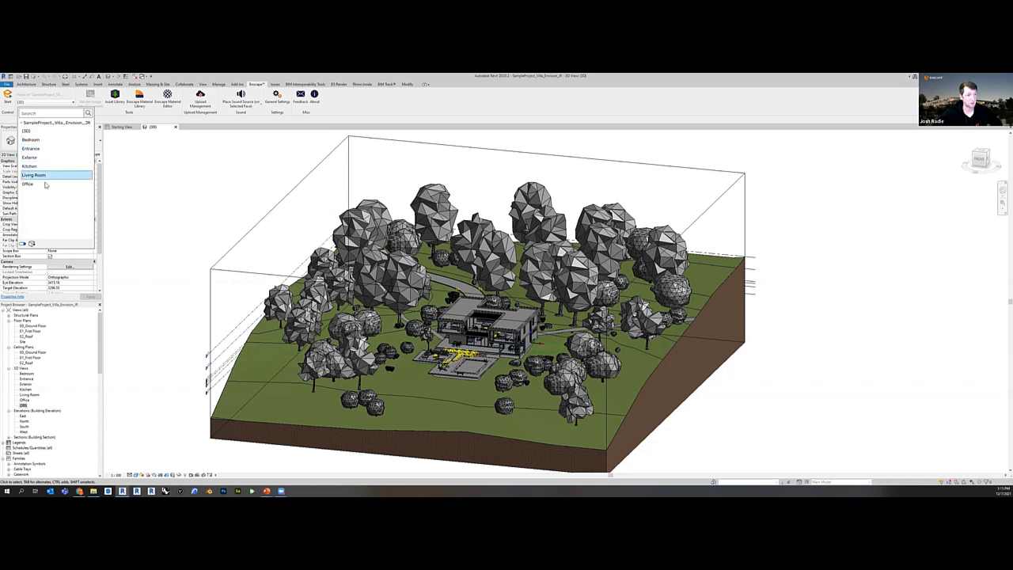
Start Enscape on the {3D} view and tile the Revit window side by side with the rendering.
click(175, 190)
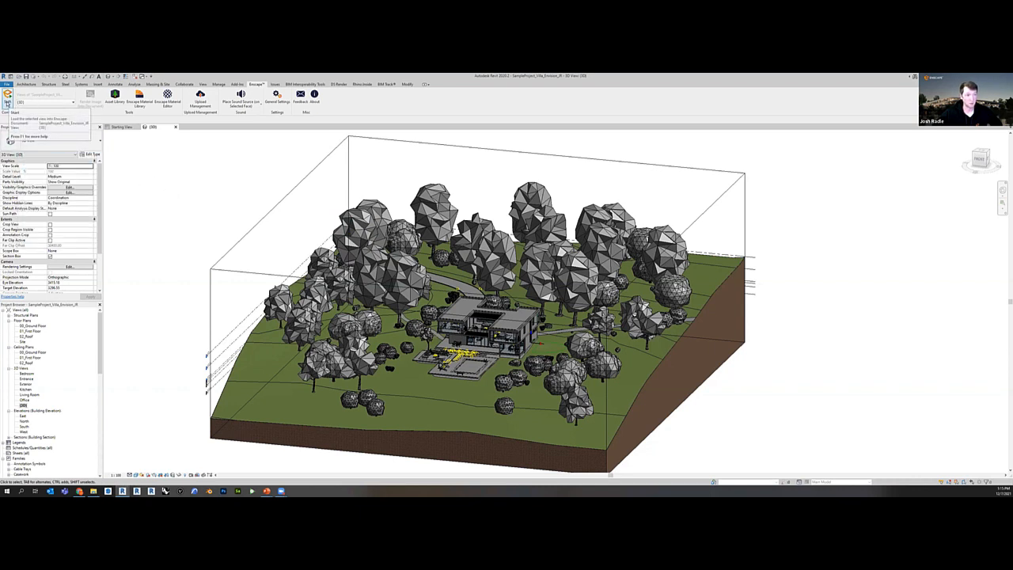
click(7, 104)
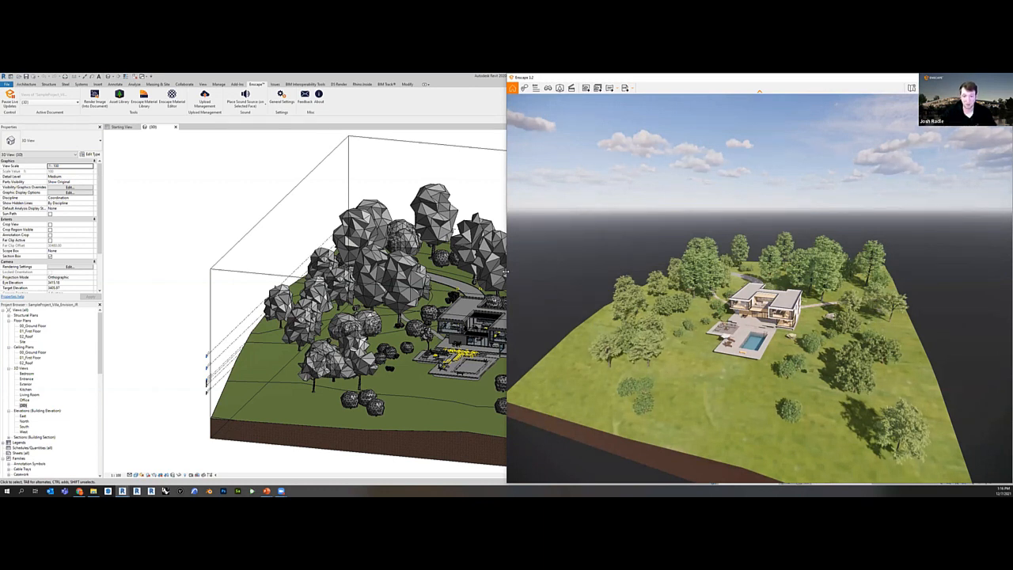
click(290, 77)
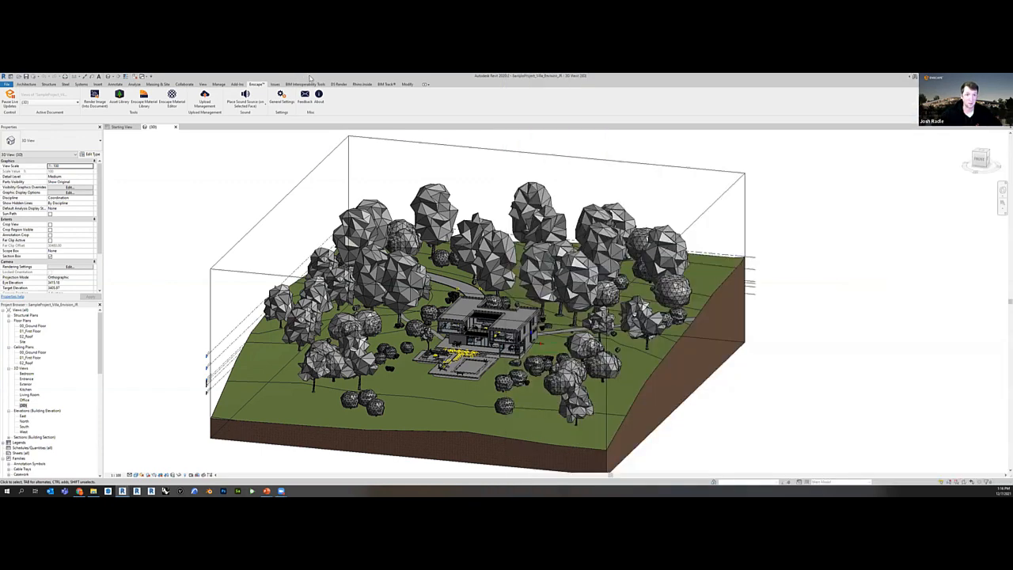
key(super+Left)
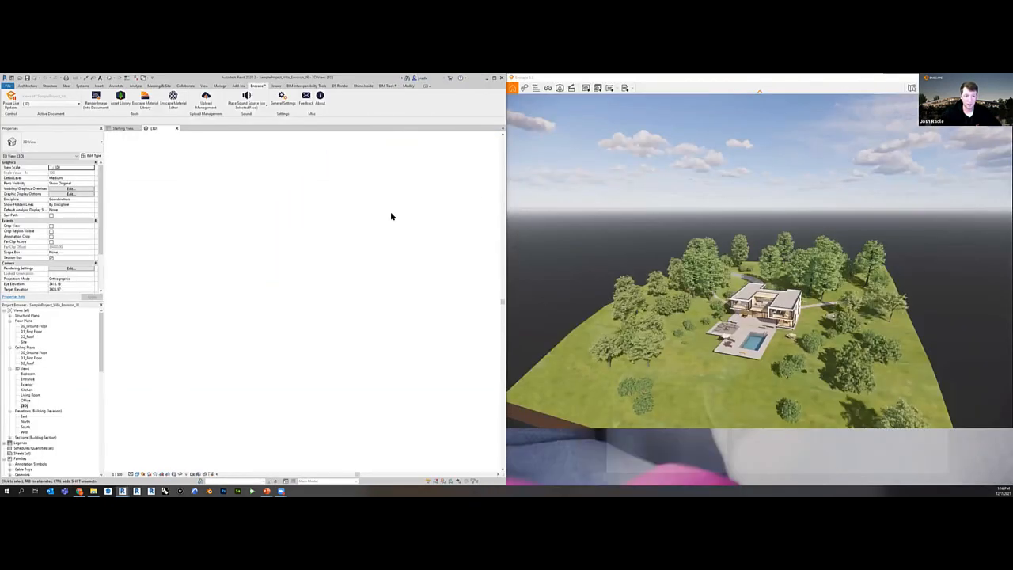
middle_drag(390, 211, 340, 276)
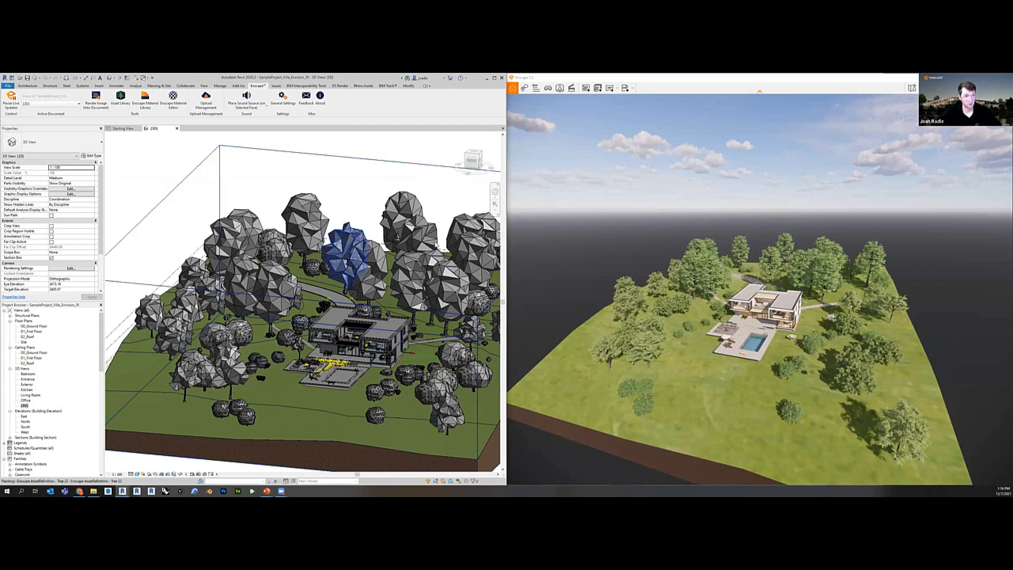
Display the Enscape navigation help and move the rendered view in towards the villa and its pool.
click(1006, 88)
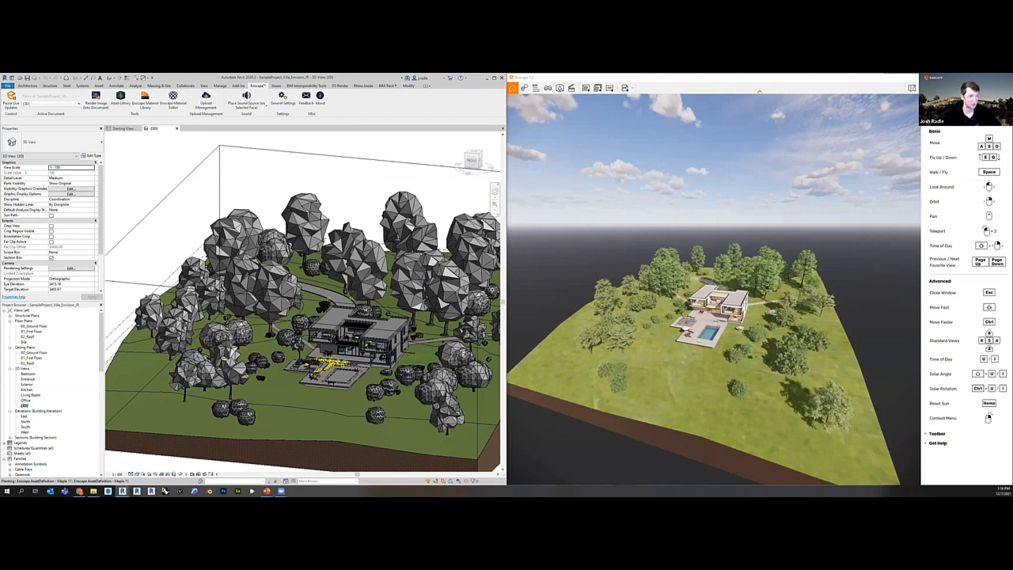
double_click(706, 332)
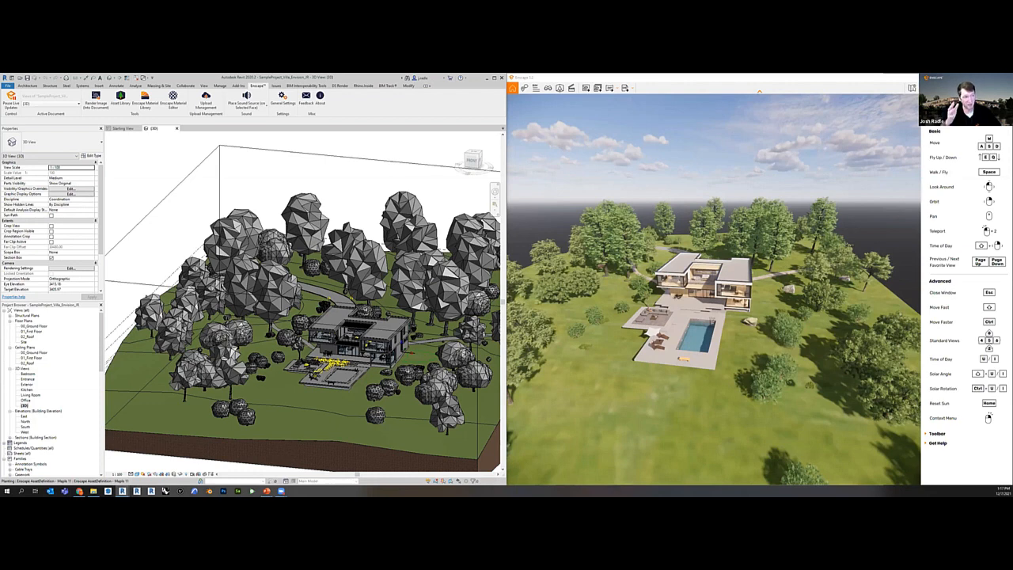
drag(705, 337, 688, 329)
double_click(689, 327)
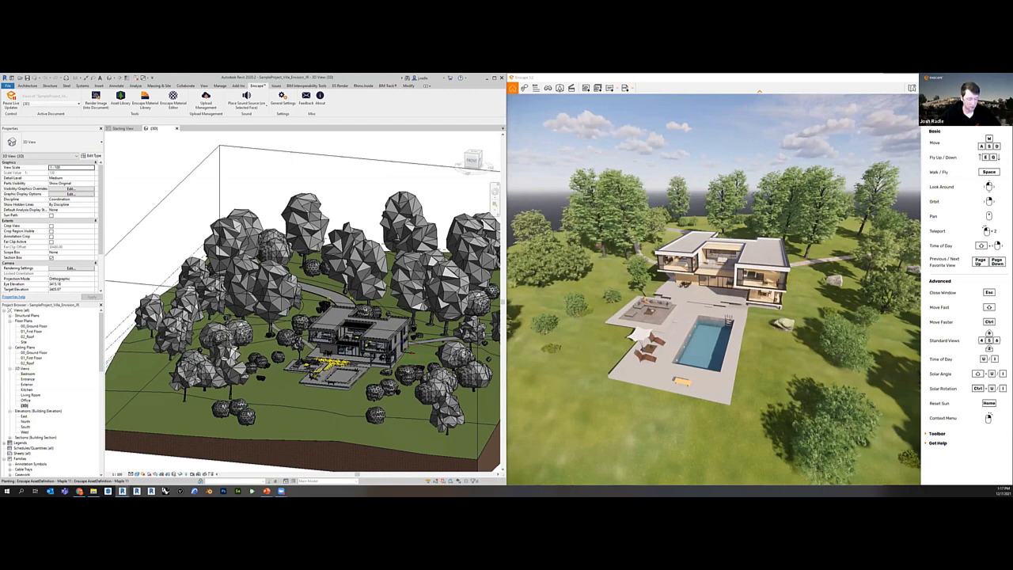
right_drag(674, 321, 683, 349)
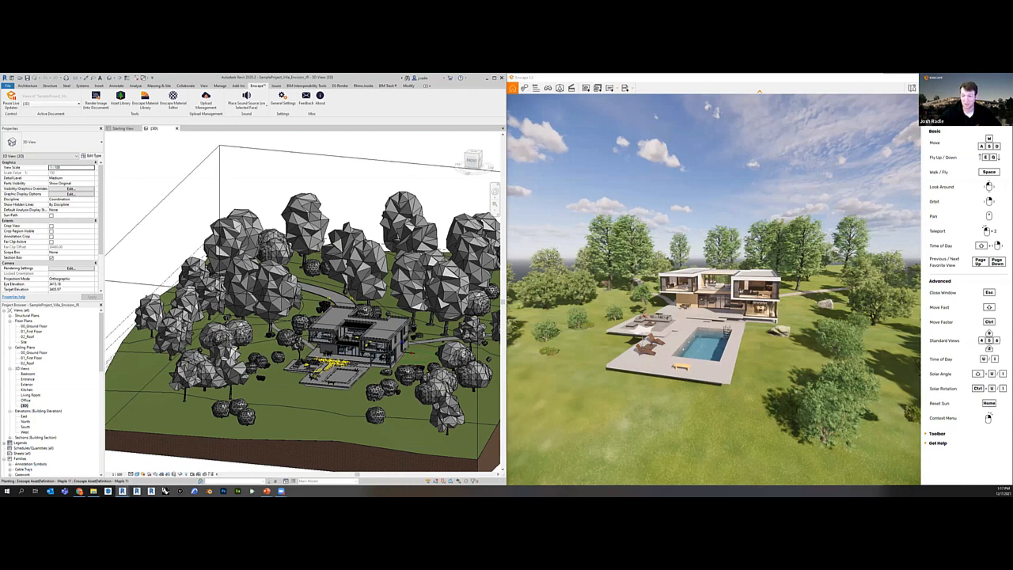
Shift the rendering's time of day to a lower sun and fly in to the pool terrace.
shift+right_drag(684, 348, 736, 353)
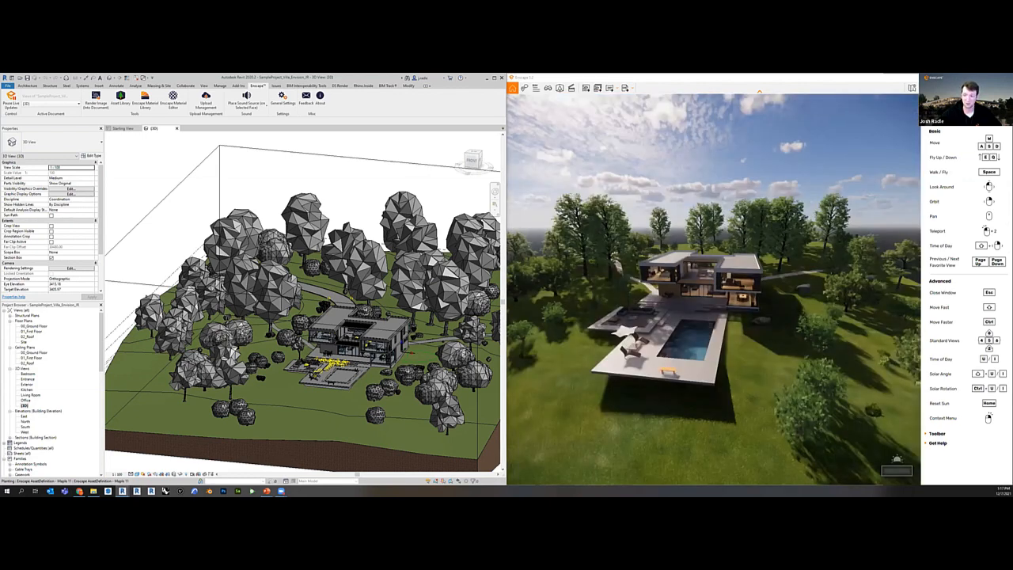
key(w)
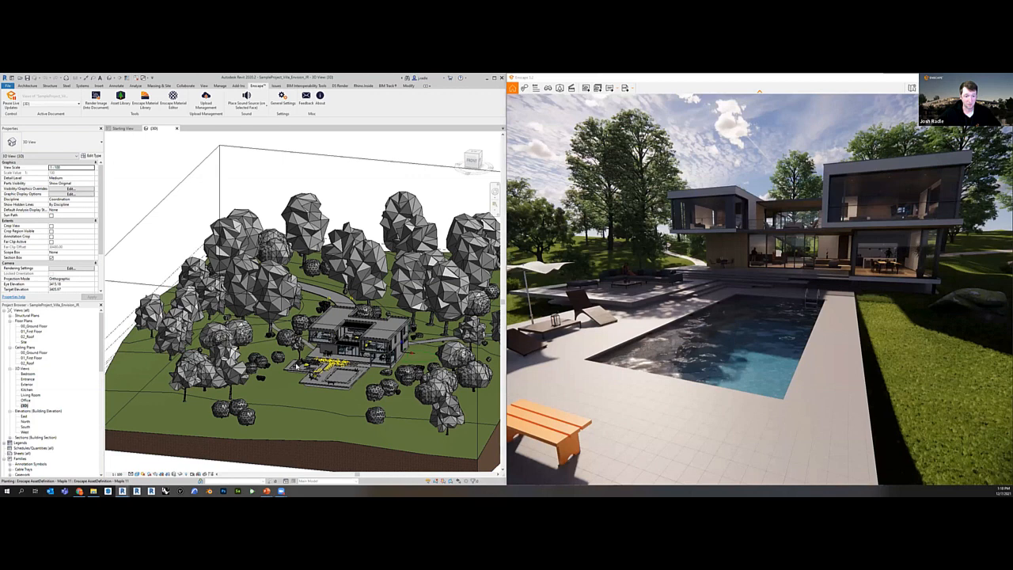
Delete the lounge chairs with their parasol, the small table and the lantern from the pool terrace in the Revit model.
scroll(308, 360, up, 5)
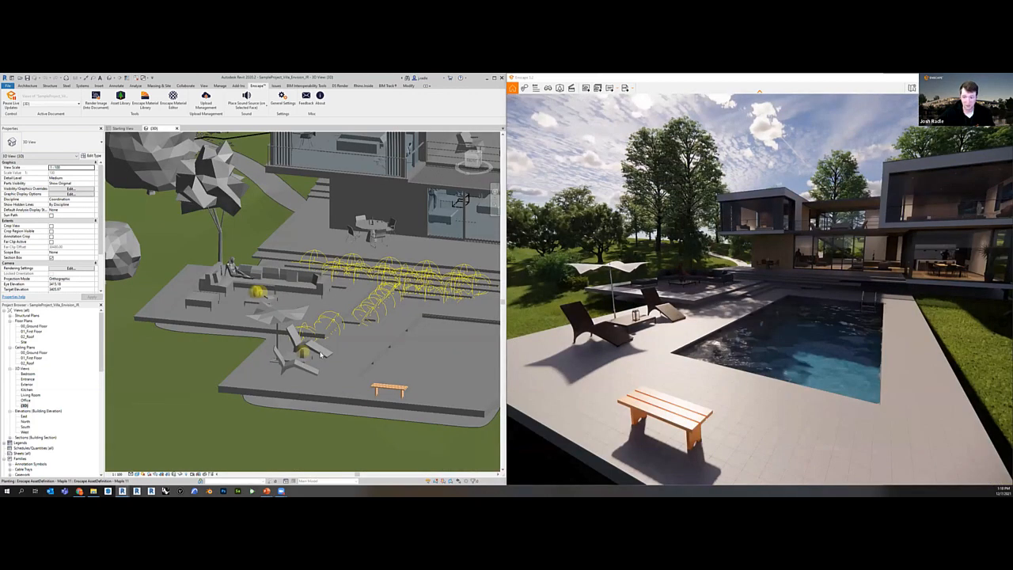
click(321, 356)
key(Delete)
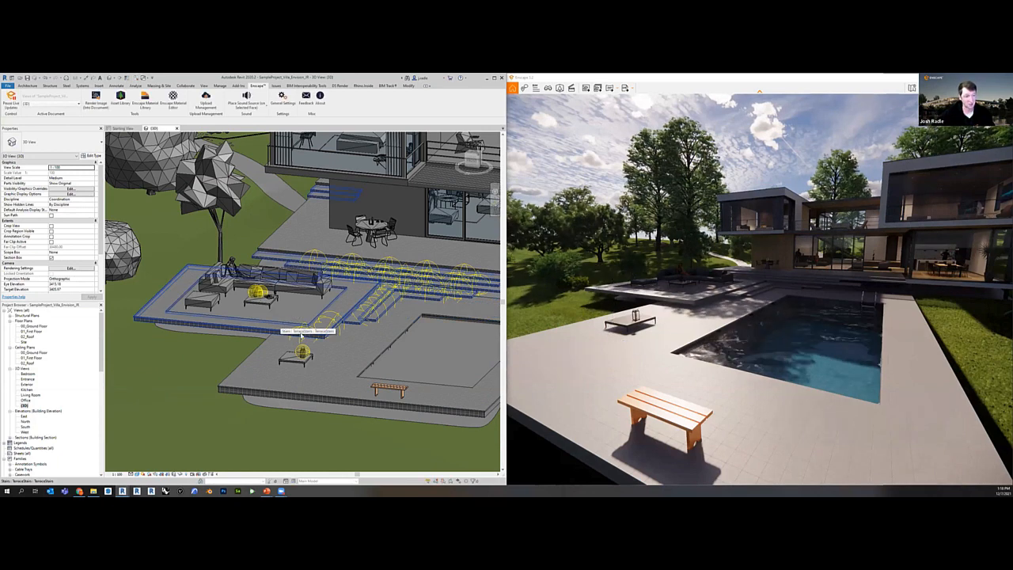
click(293, 360)
key(Delete)
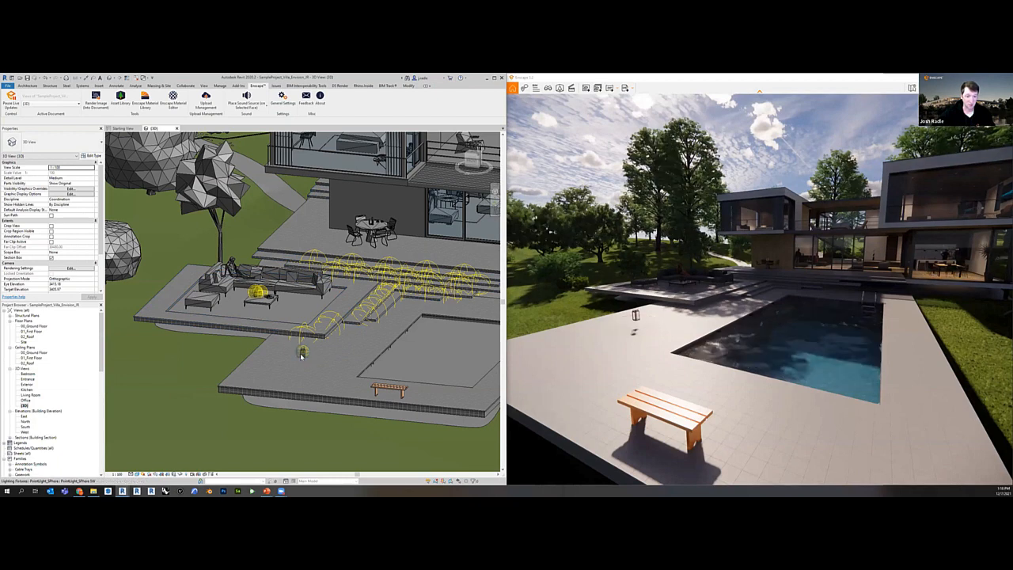
key(Delete)
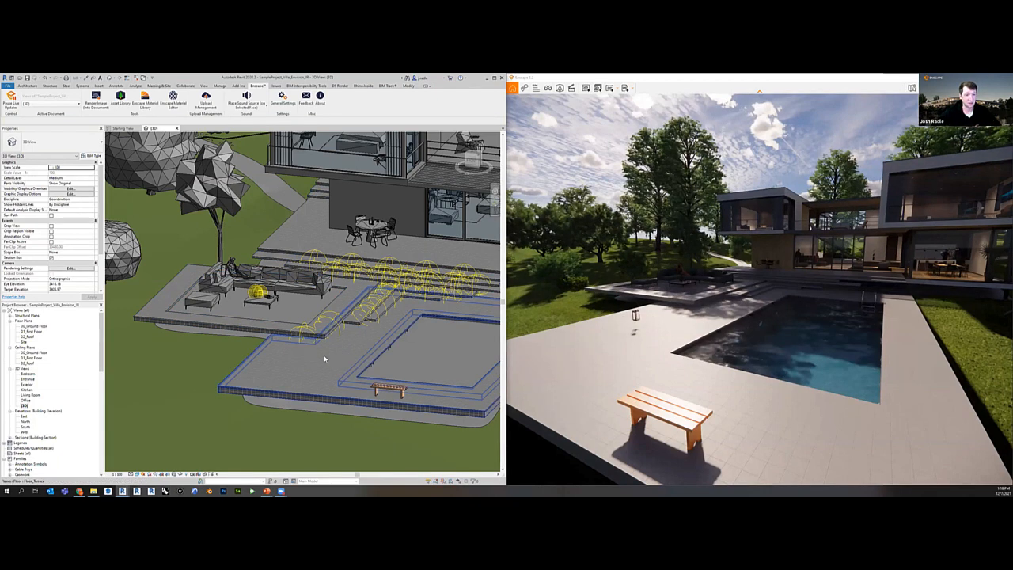
Open the 00_Ground Floor plan at the living area and bring the rendered view inside the living room.
double_click(33, 326)
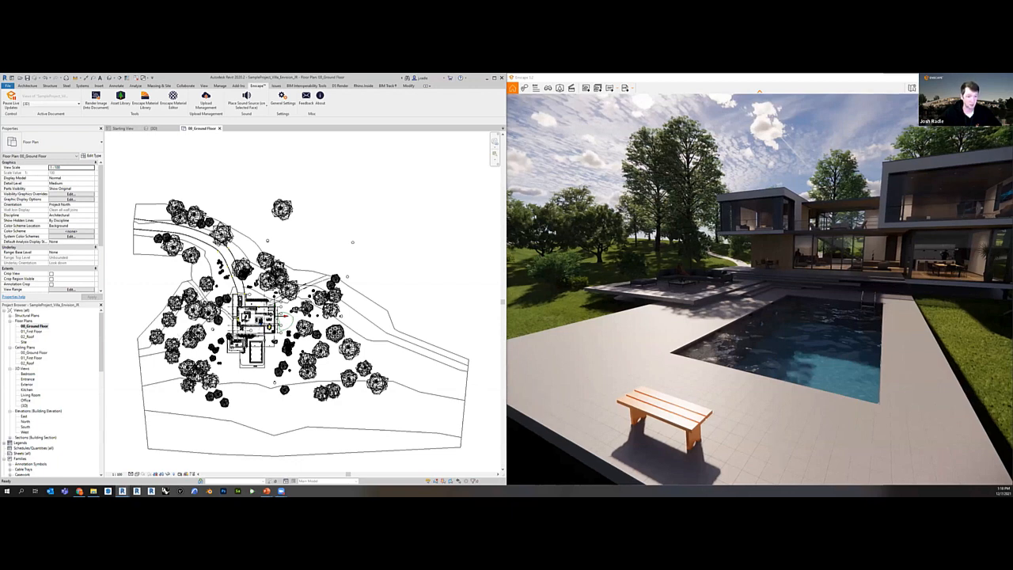
double_click(261, 321)
scroll(265, 318, up, 7)
scroll(285, 295, up, 4)
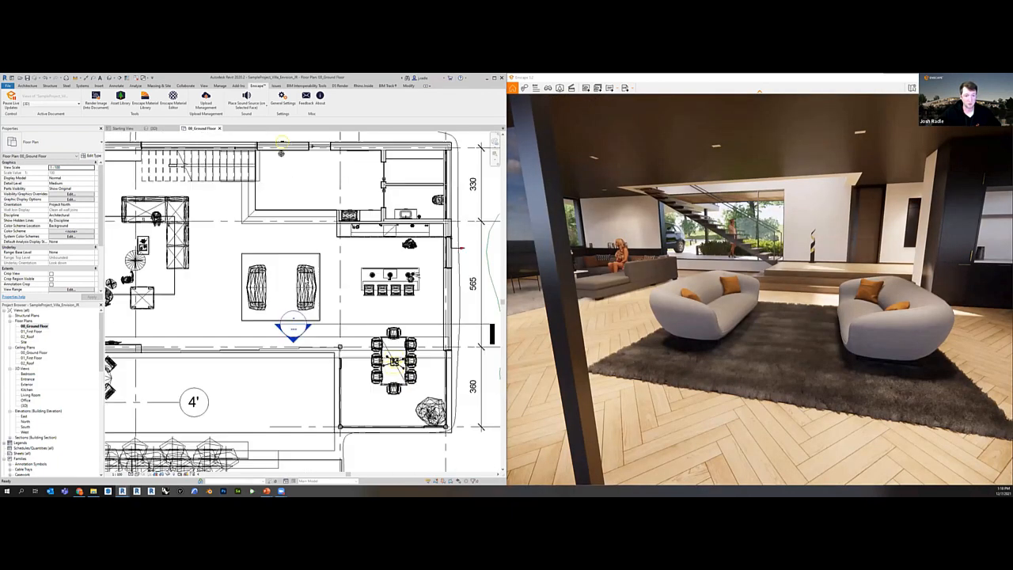
Move the two facing sofas and their rug together towards the sectional sofa, and delete all three.
drag(216, 239, 325, 331)
drag(247, 289, 200, 264)
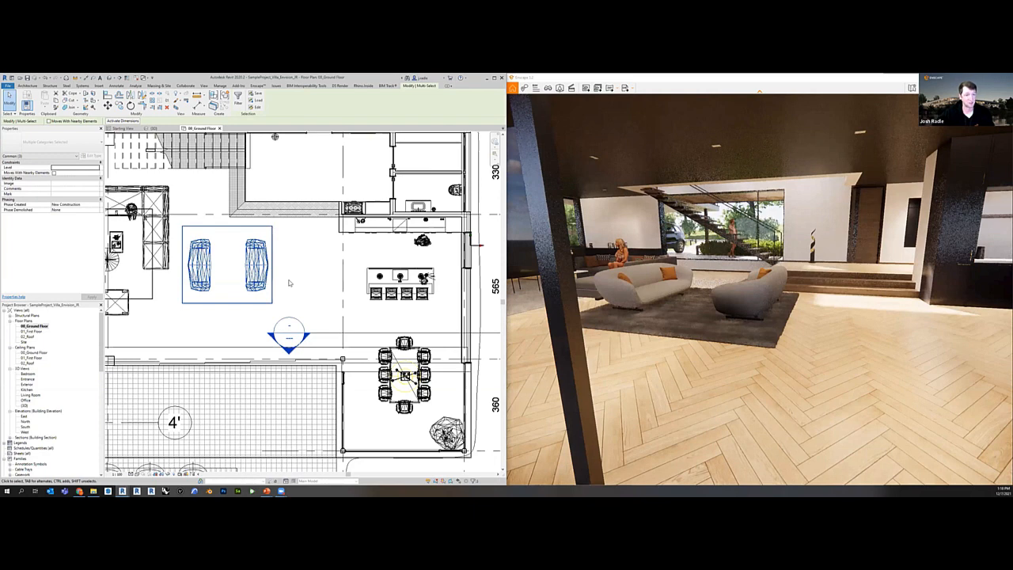
key(Escape)
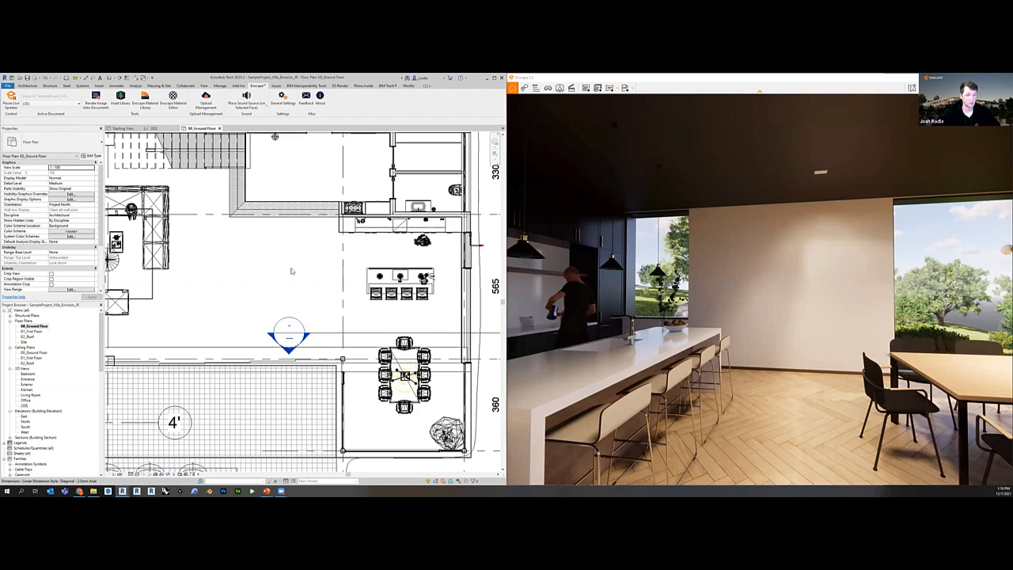
Place an M_Window-Casement-Double 1400 x 1800mm window in the exterior wall by the kitchen, between grids 3 and 4.
scroll(405, 299, down, 4)
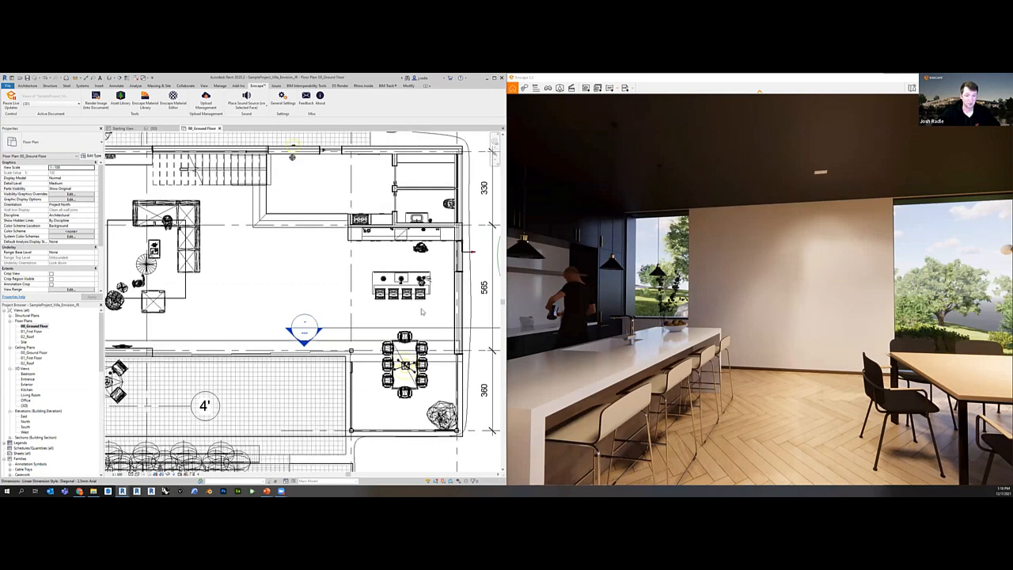
middle_drag(383, 313, 356, 314)
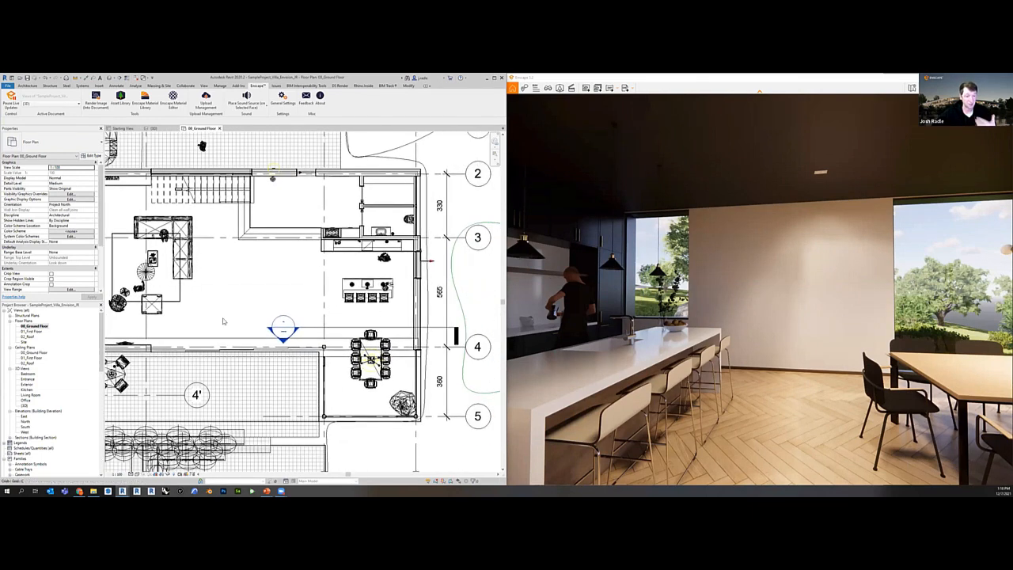
scroll(26, 428, down, 3)
scroll(26, 427, down, 5)
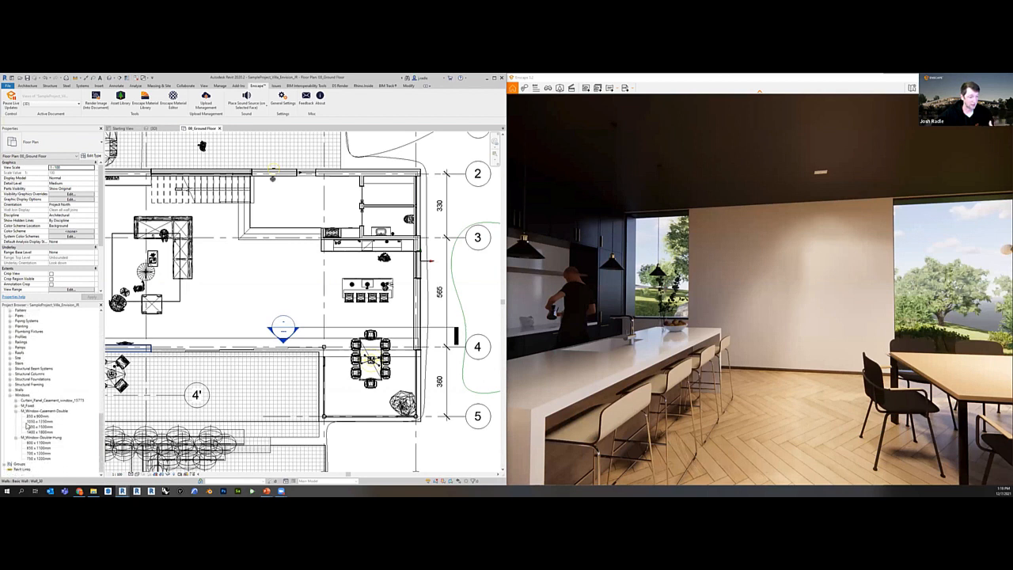
drag(42, 433, 413, 306)
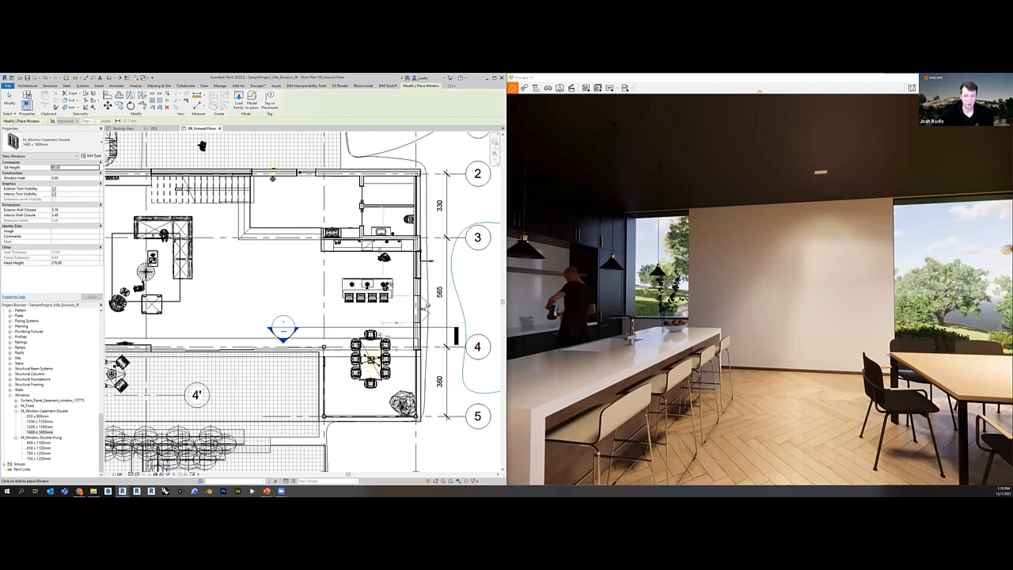
key(Escape)
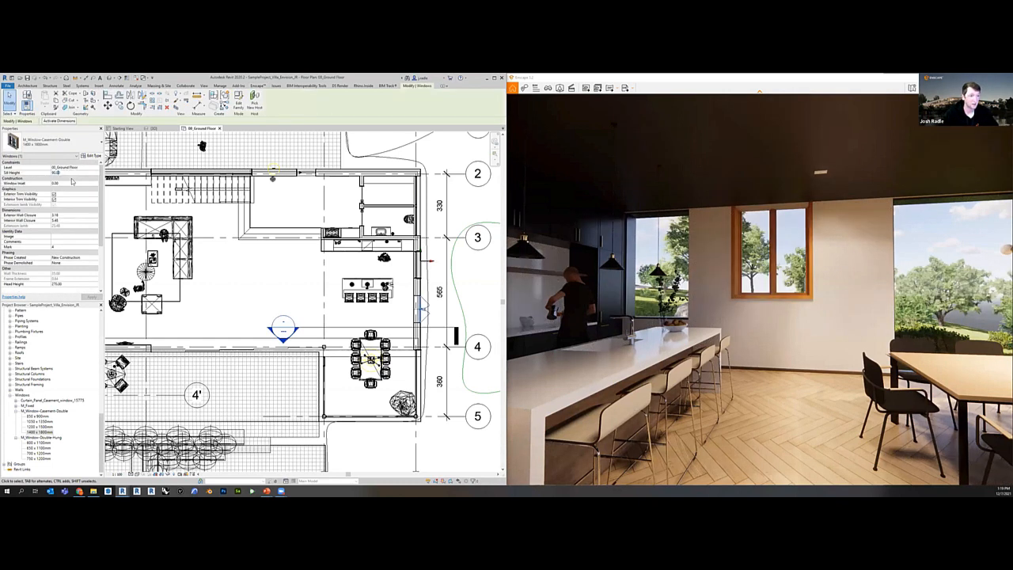
Set the new casement window's sill height to 30.
key(BackSpace)
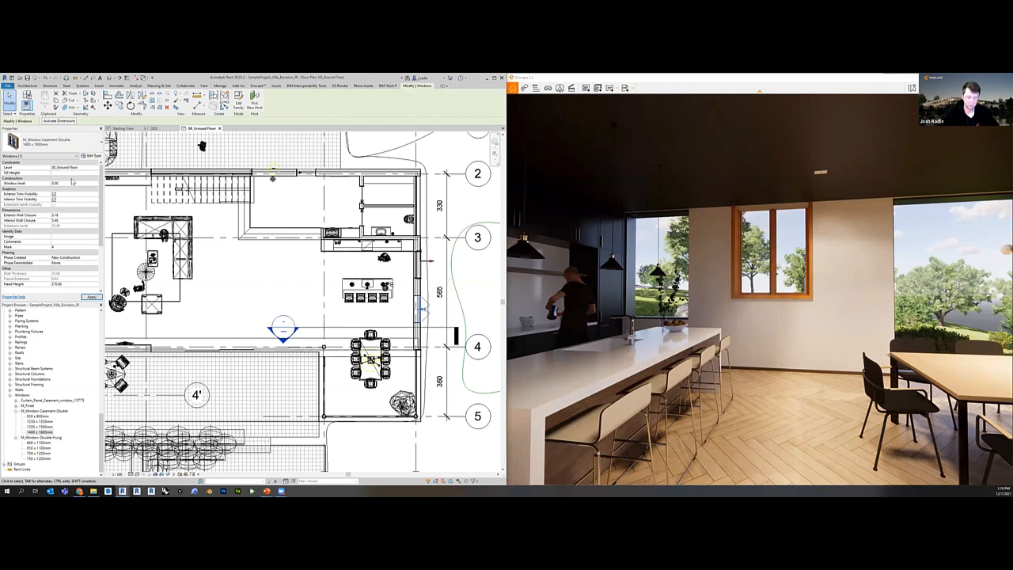
key(Return)
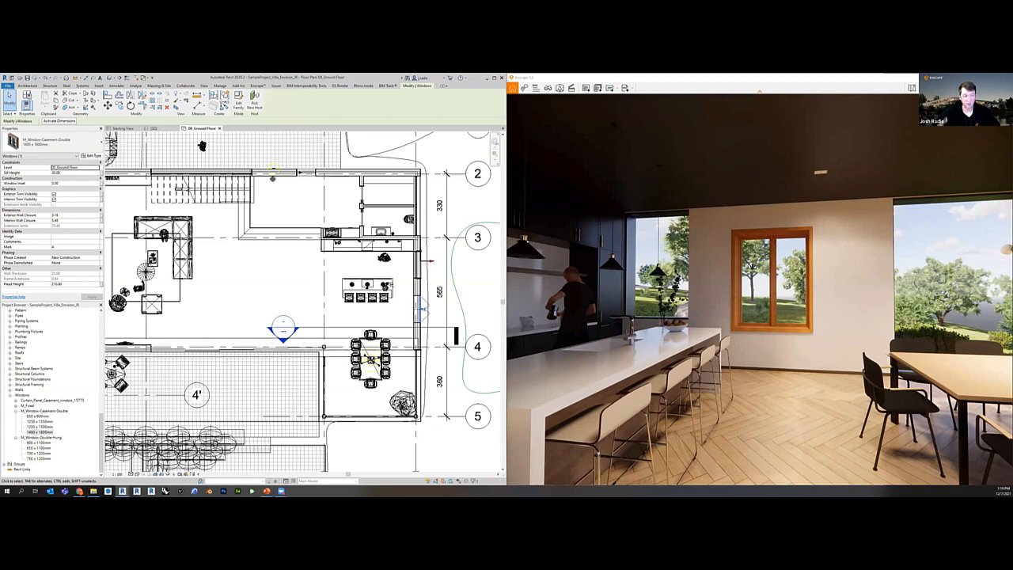
Return to the {3D} view and import the Wood 06, Chevron material from the Enscape Material Library.
scroll(774, 379, down, 5)
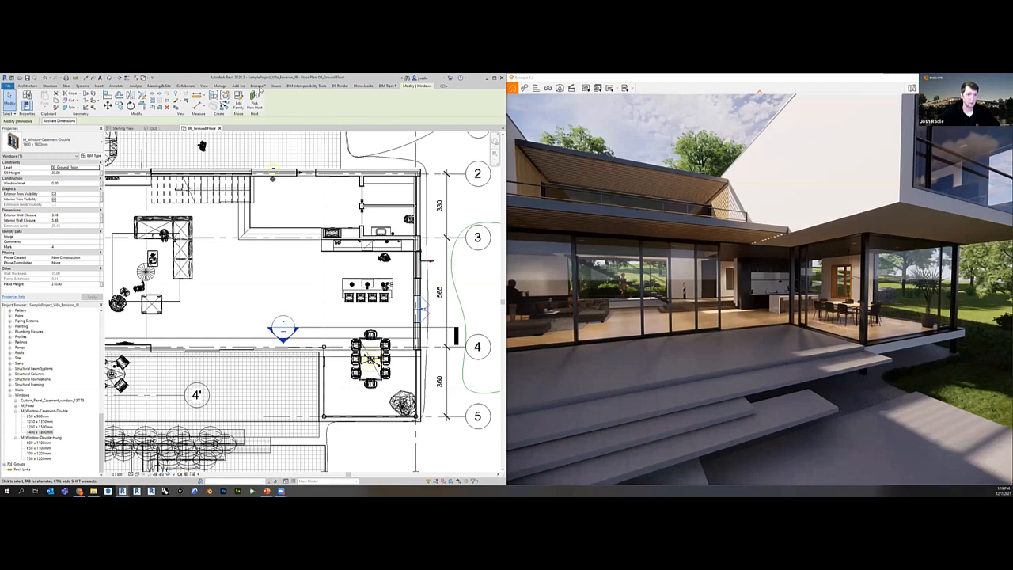
click(153, 128)
key(ctrl)
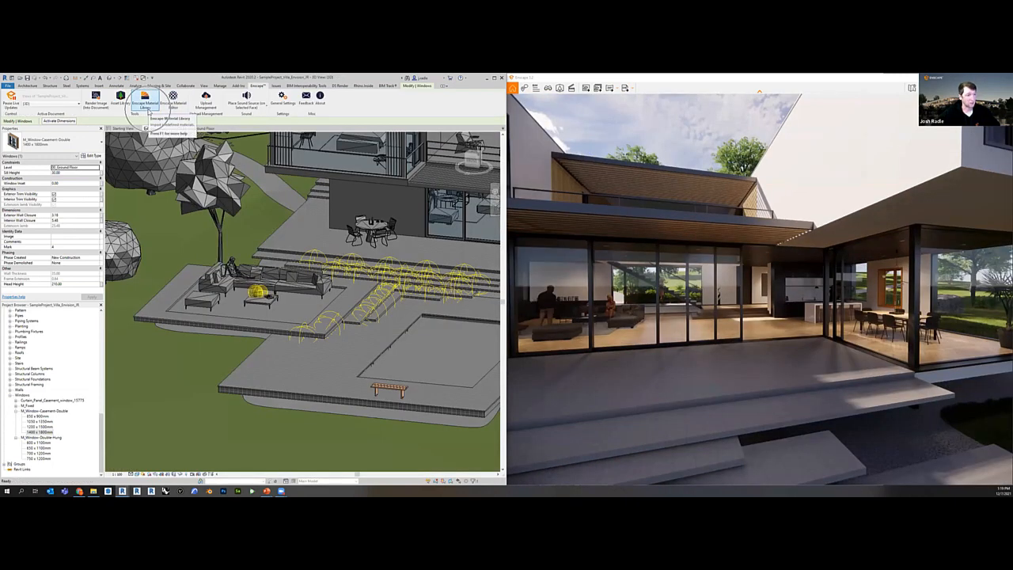
click(148, 111)
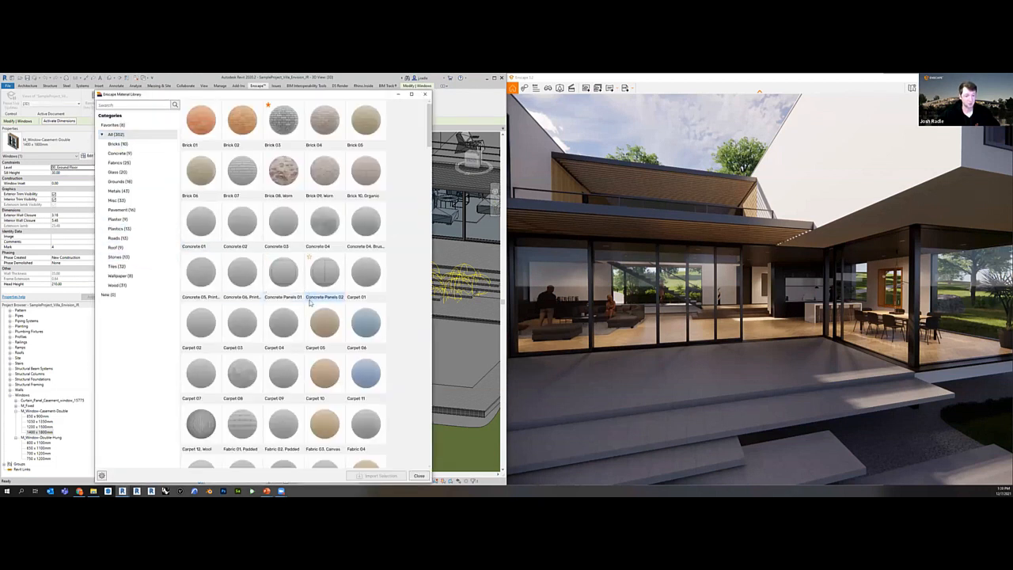
click(119, 285)
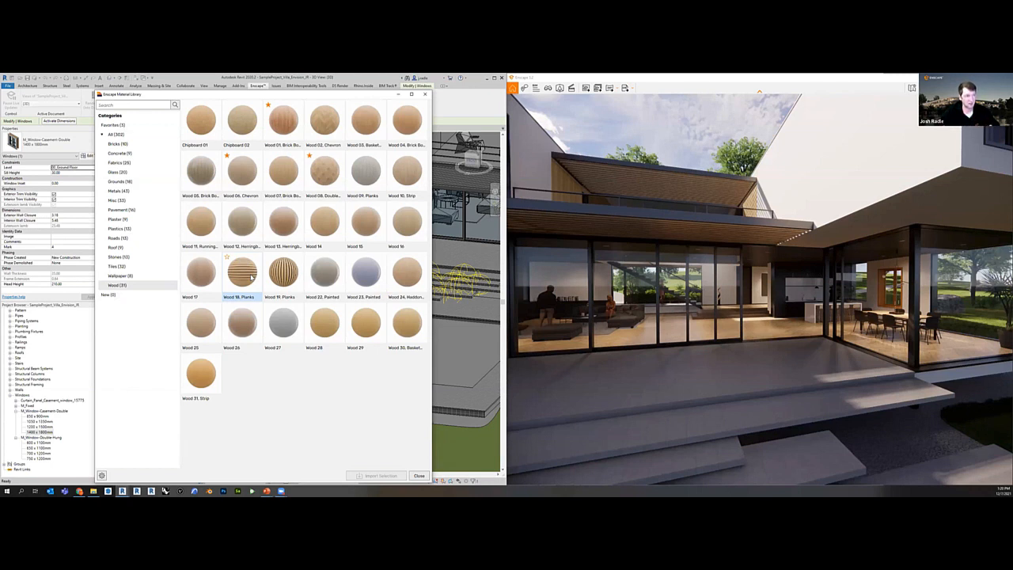
click(247, 177)
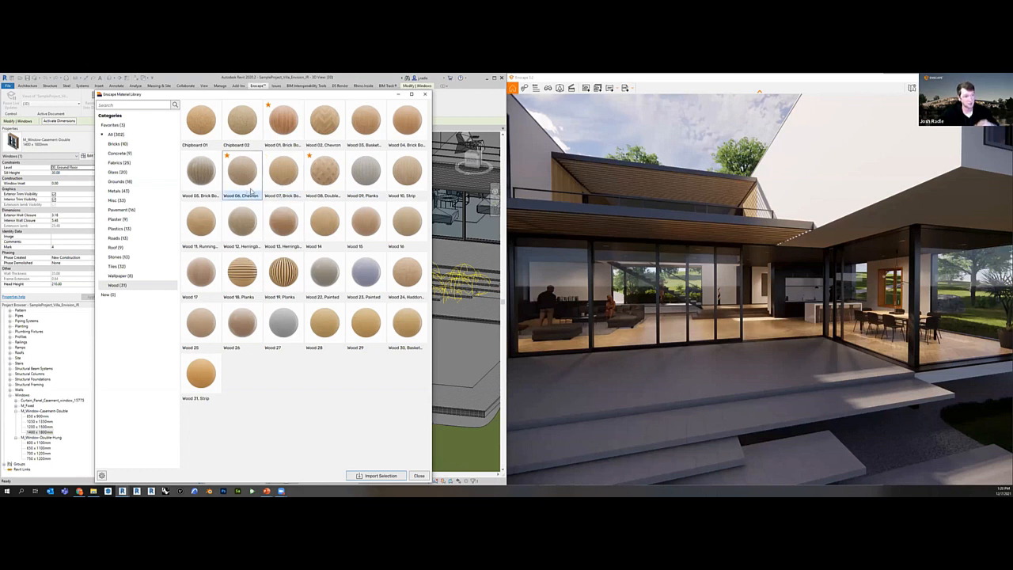
click(373, 477)
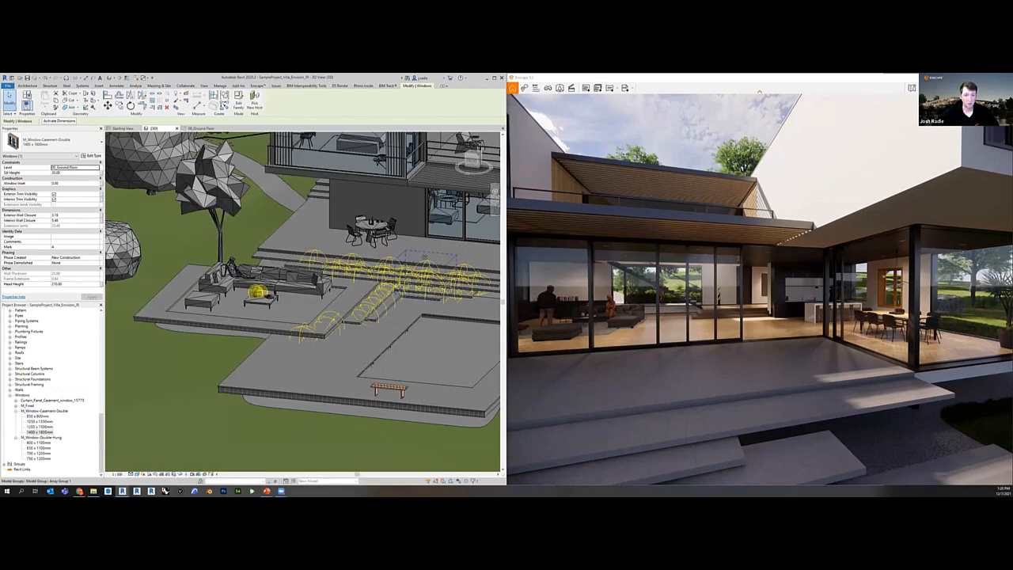
Select the living room floor and open the appearance settings of its Finish layer material, Floor_Parquet_Dark.
shift+middle_drag(380, 269, 380, 322)
click(307, 331)
key(w)
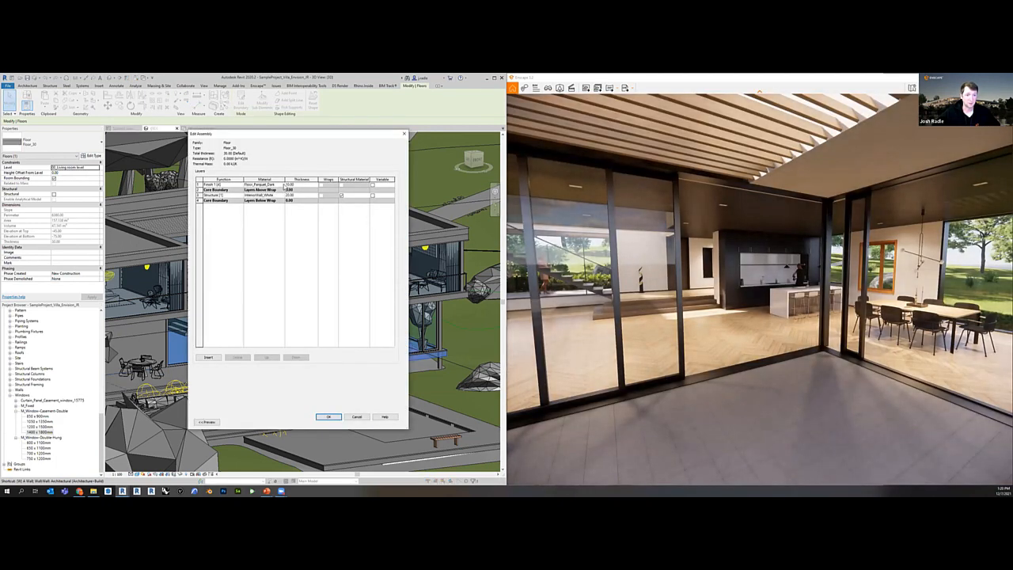
click(310, 186)
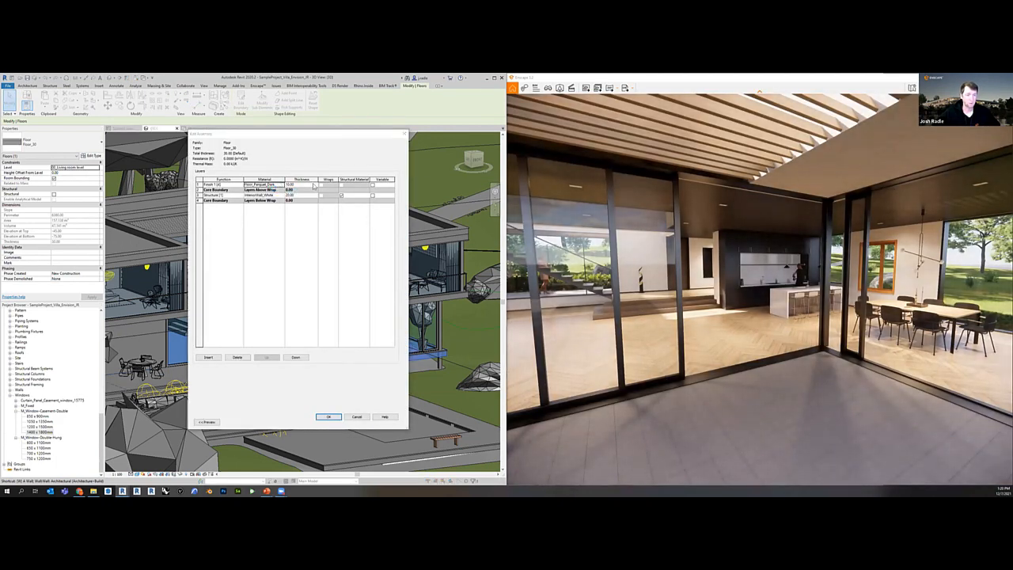
click(282, 184)
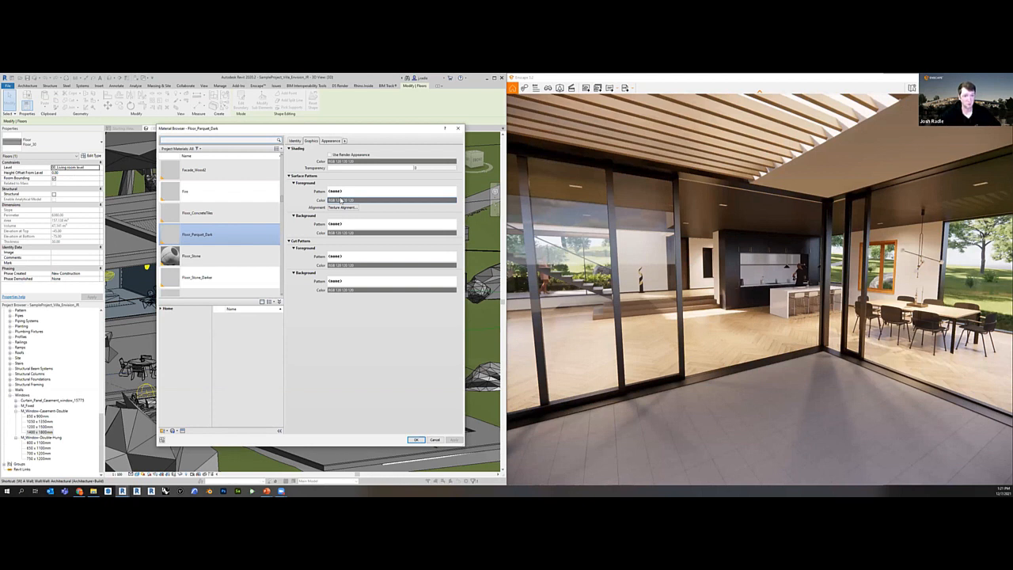
click(331, 141)
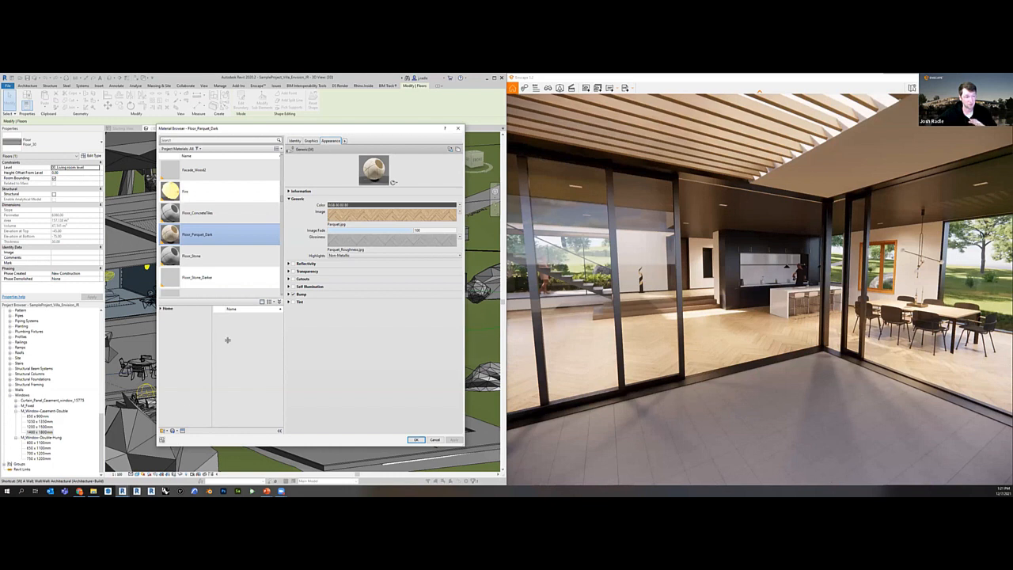
Replace the appearance asset of Floor_Parquet_Dark with Wood 06, Chevron from the document assets and apply the change.
click(184, 431)
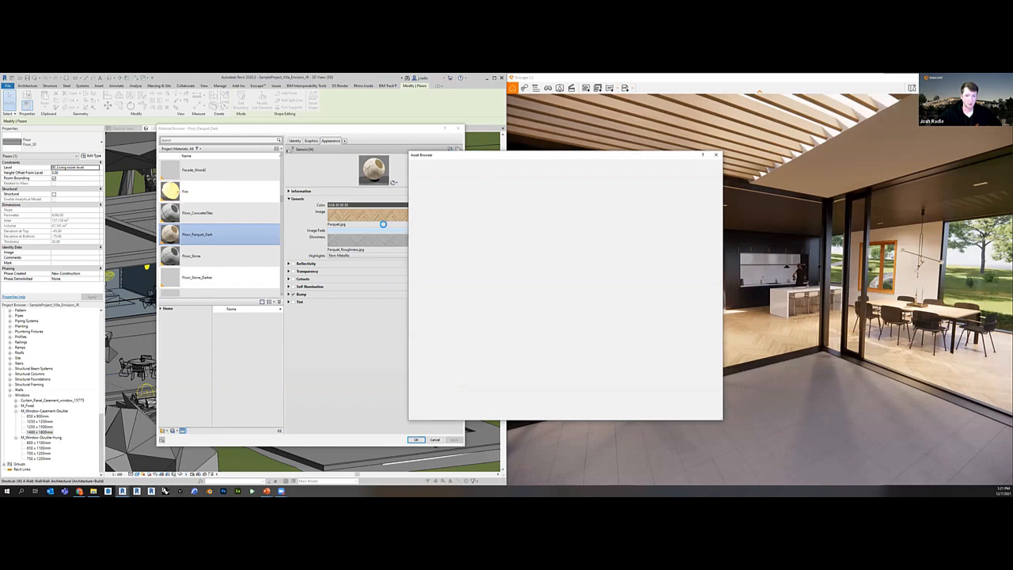
click(437, 179)
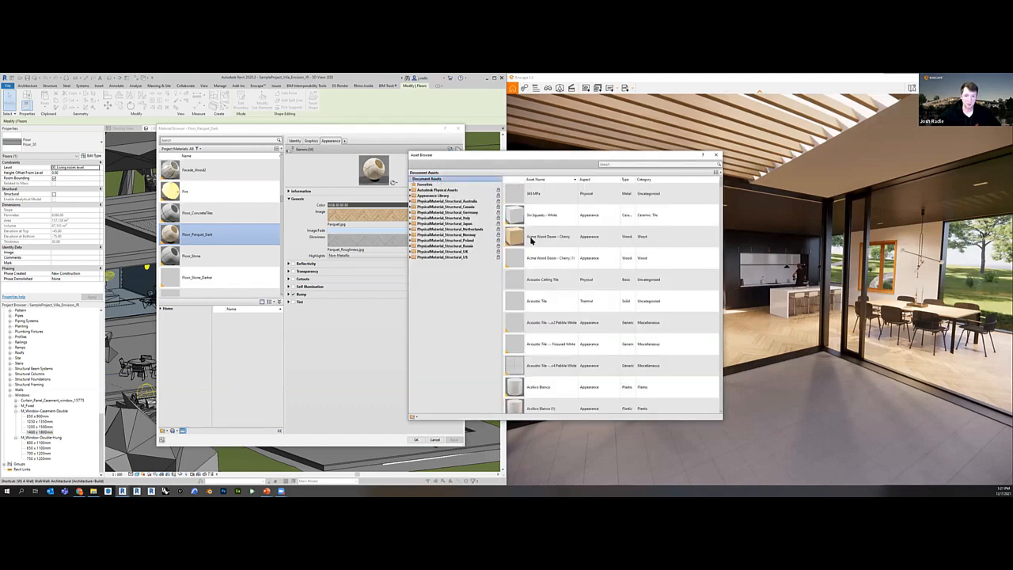
scroll(567, 340, down, 10)
scroll(567, 340, down, 15)
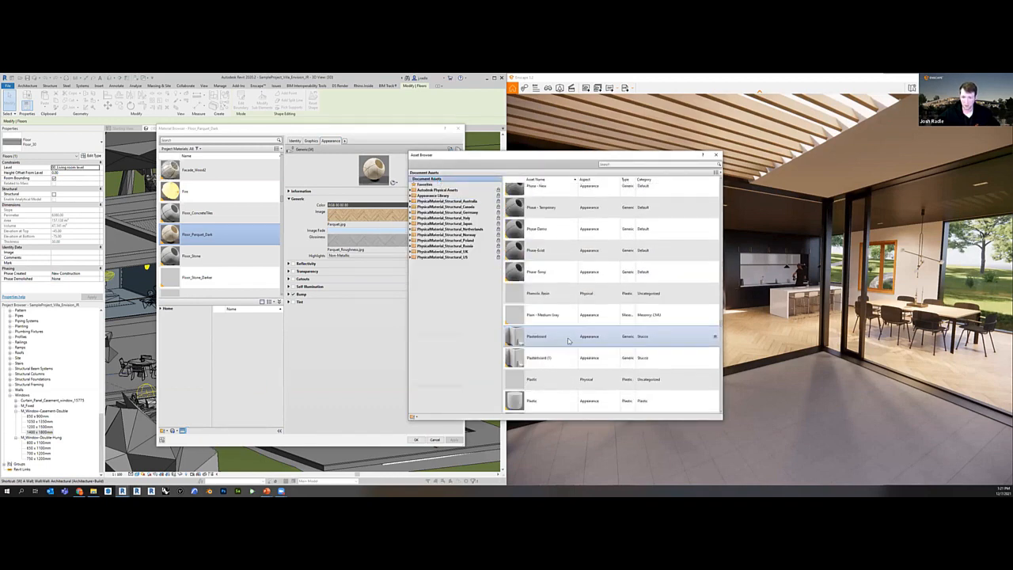
scroll(568, 341, down, 15)
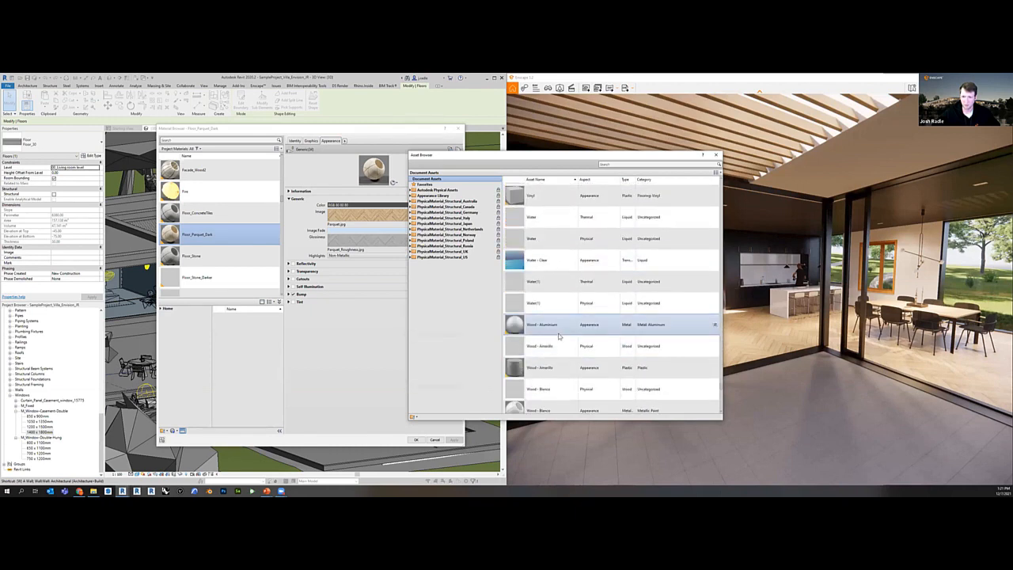
scroll(557, 333, down, 5)
scroll(557, 308, down, 5)
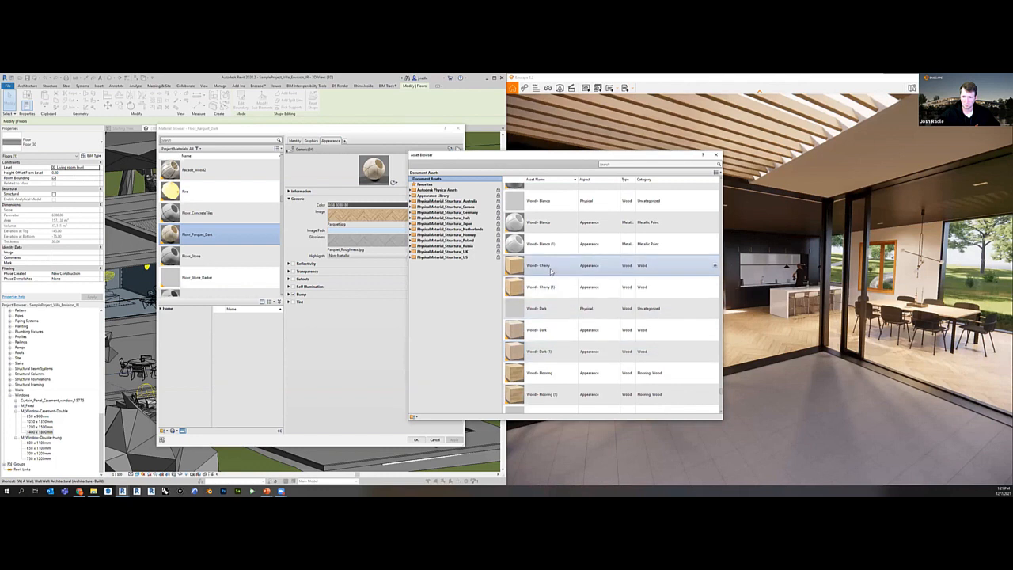
scroll(550, 304, down, 2)
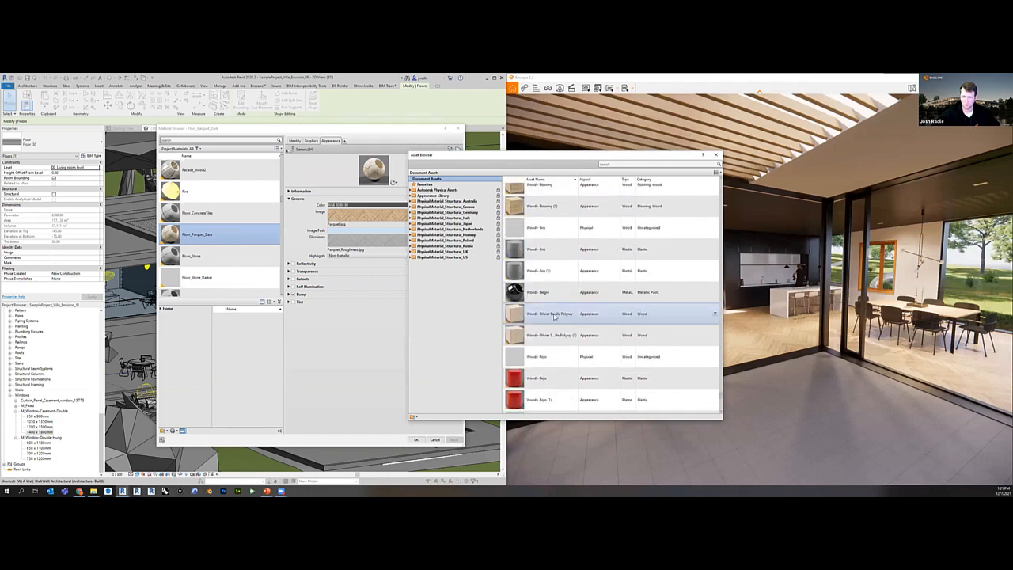
scroll(556, 388, down, 1)
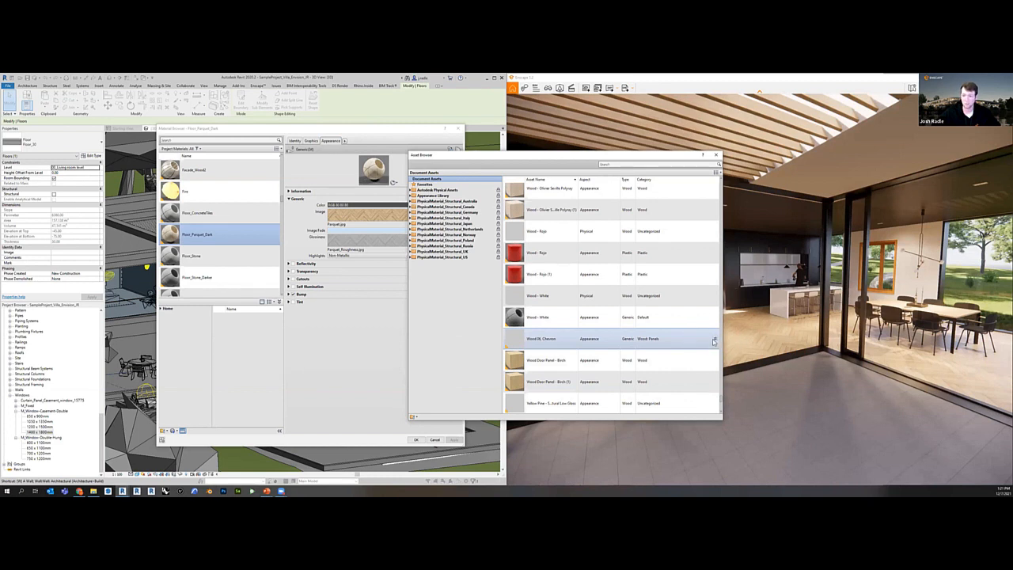
click(715, 340)
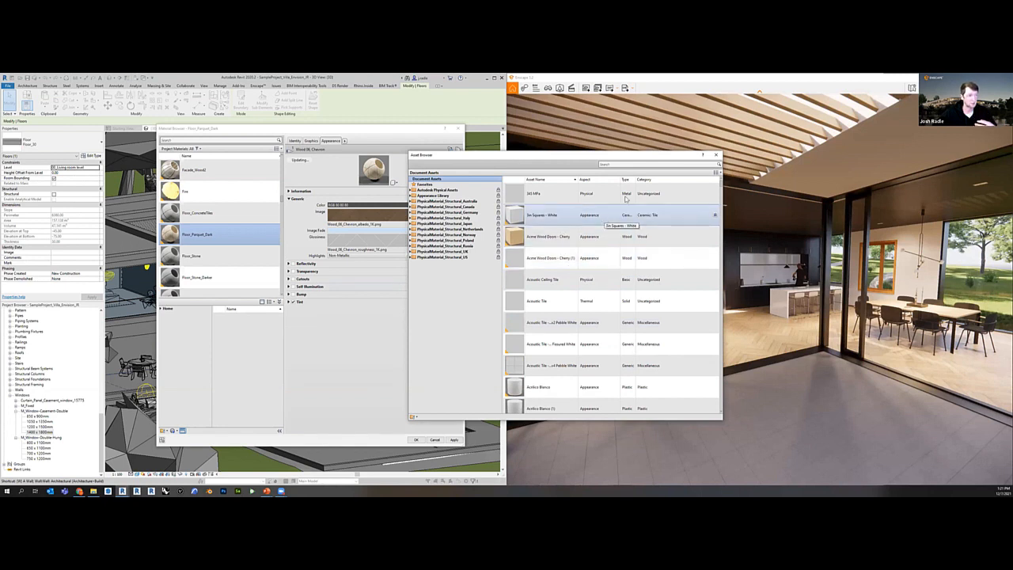
click(716, 155)
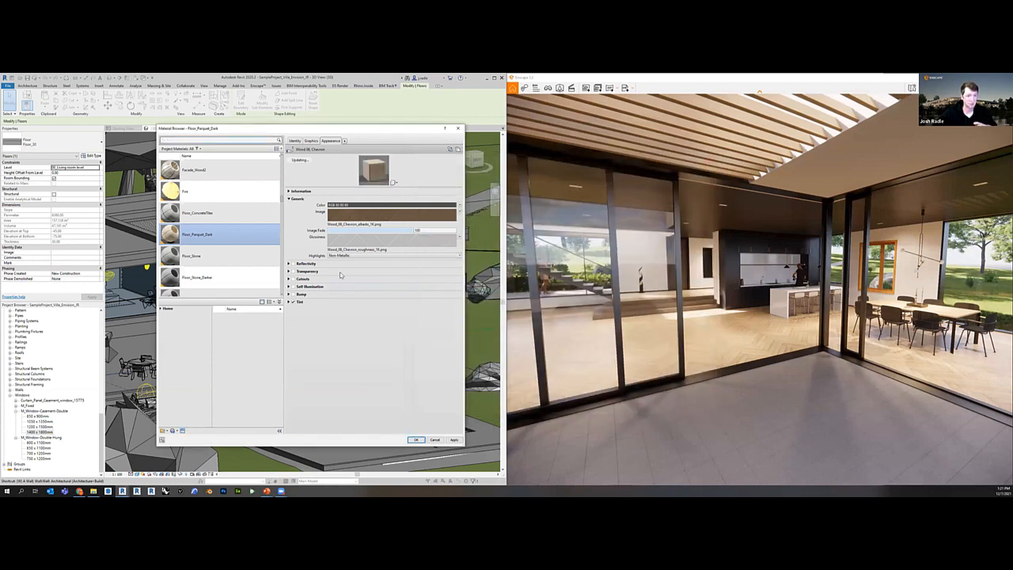
click(454, 439)
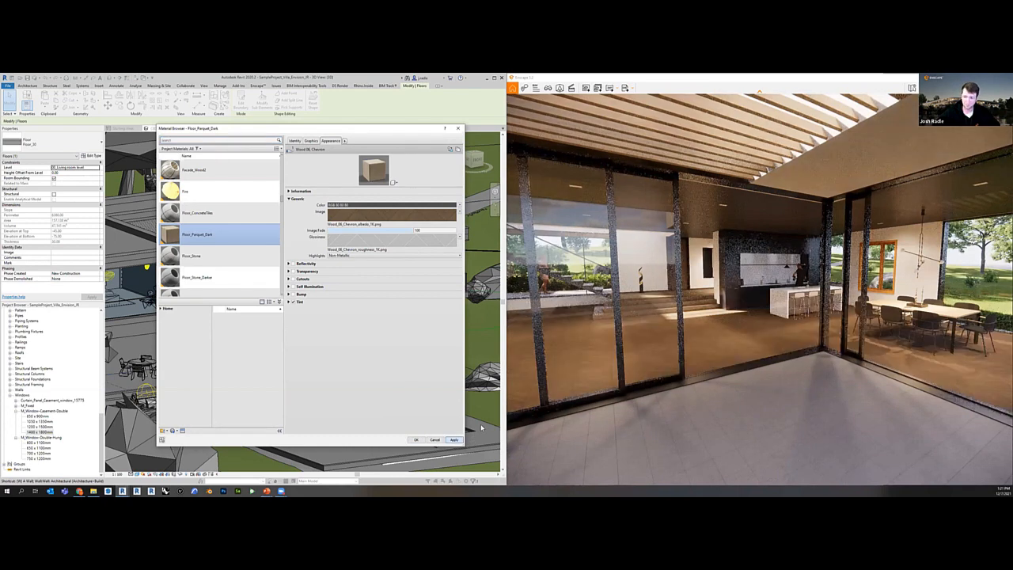
Inspect the chevron floor up close inside the live rendering, and accept the floor's material, assembly and type changes.
click(717, 365)
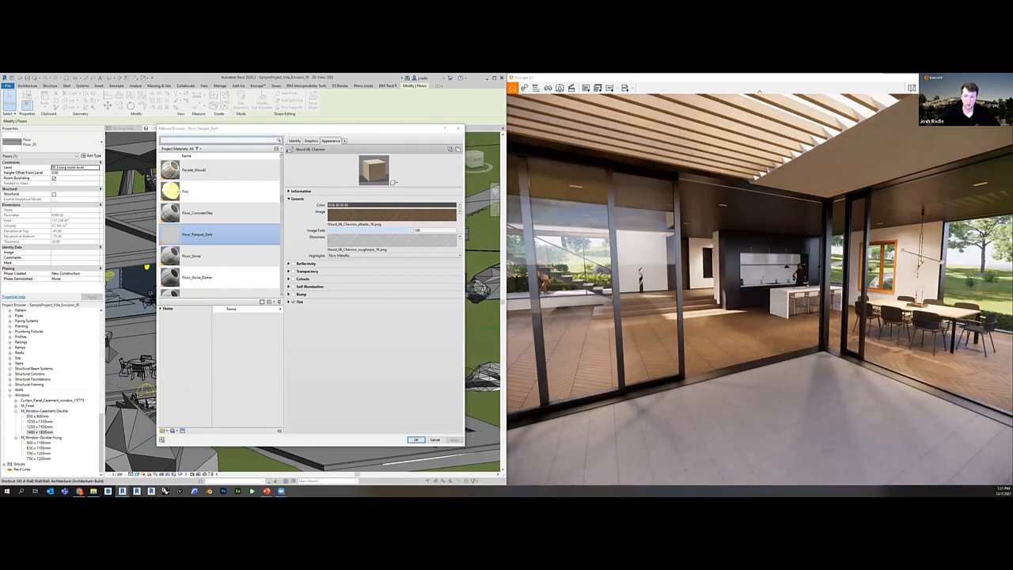
key(w)
drag(718, 366, 708, 395)
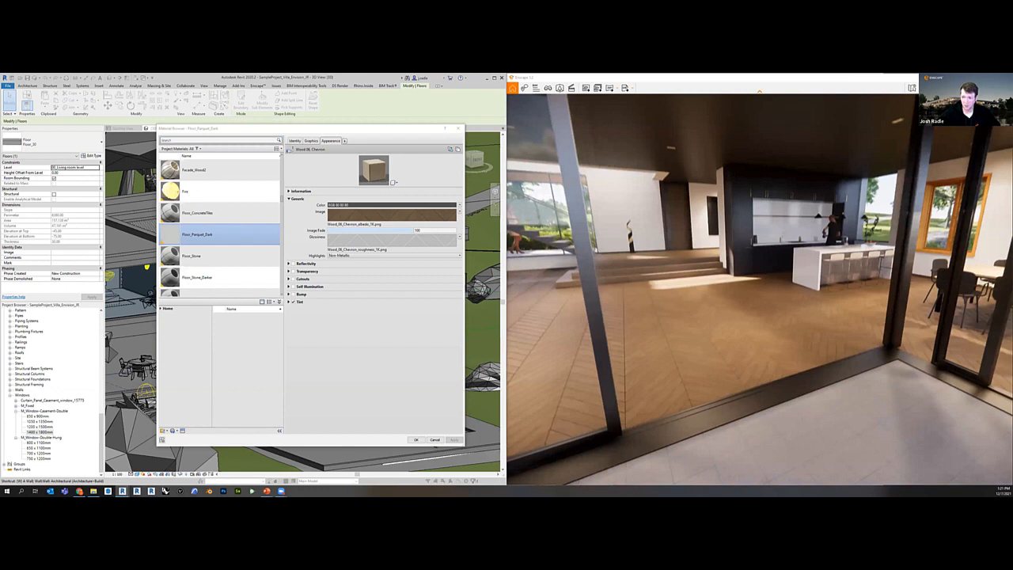
key(w)
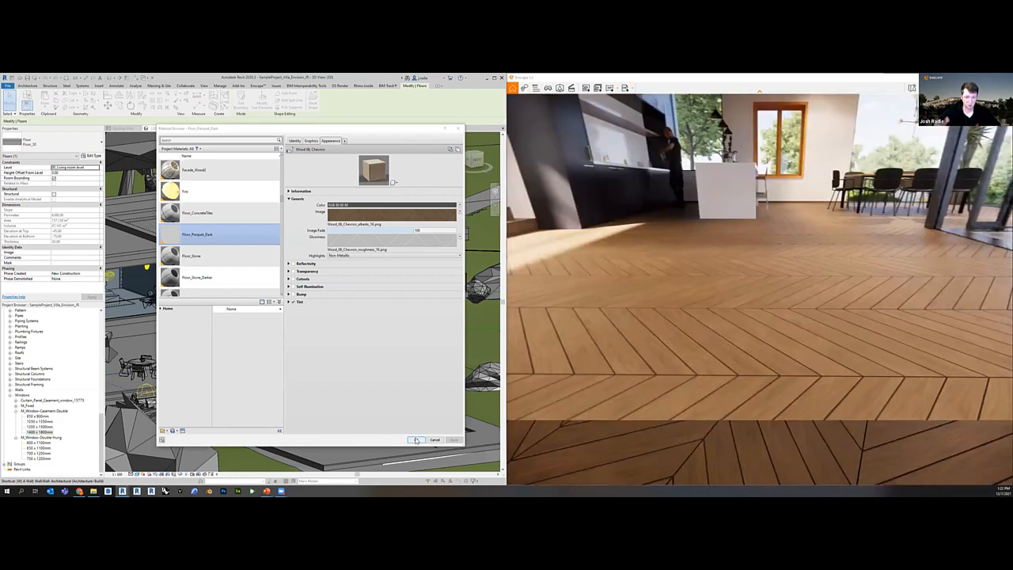
click(415, 439)
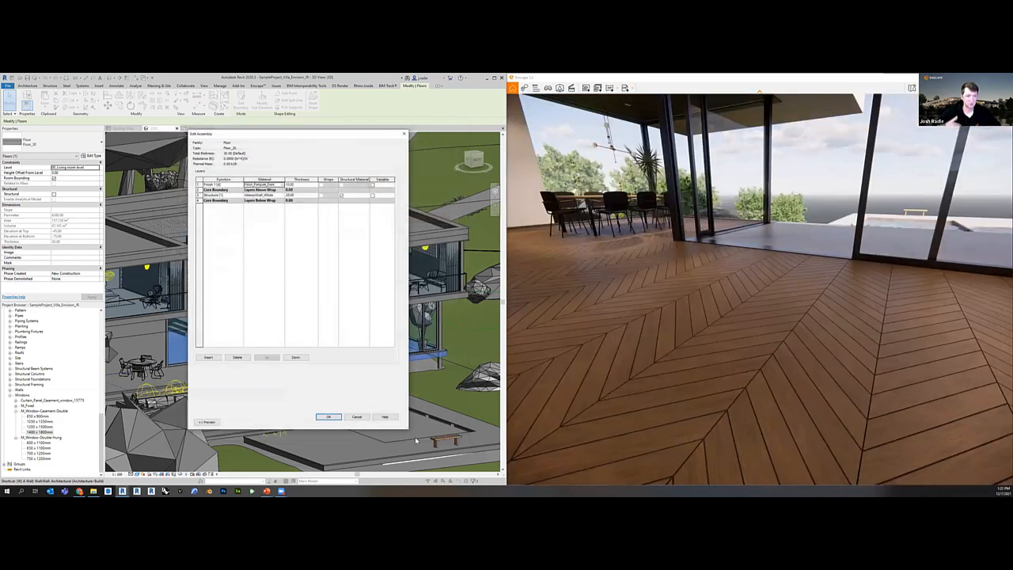
click(331, 418)
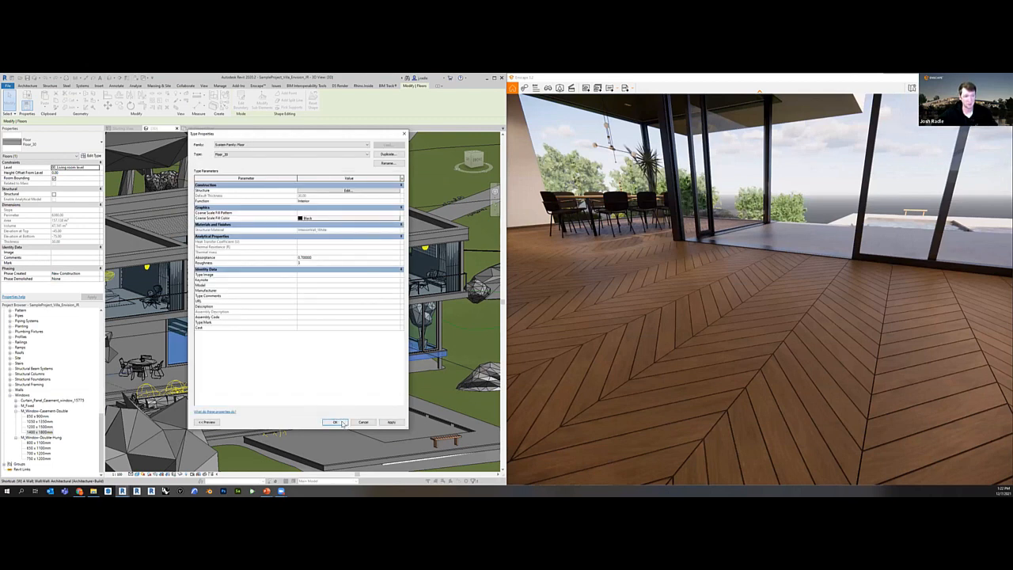
click(342, 422)
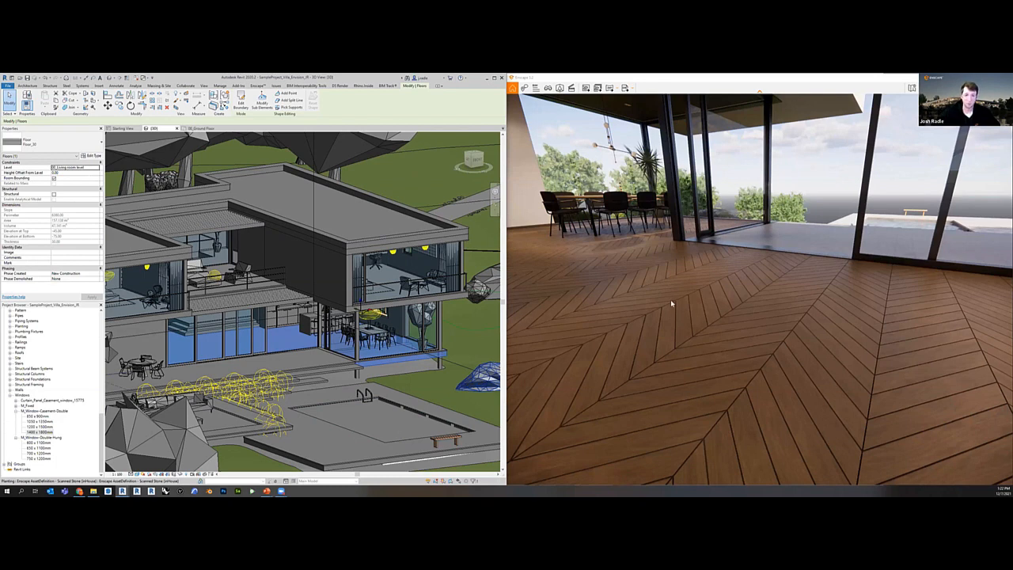
Review the Imported Texture Path setting of the Enscape Material Library, then close the library without changing it.
click(259, 86)
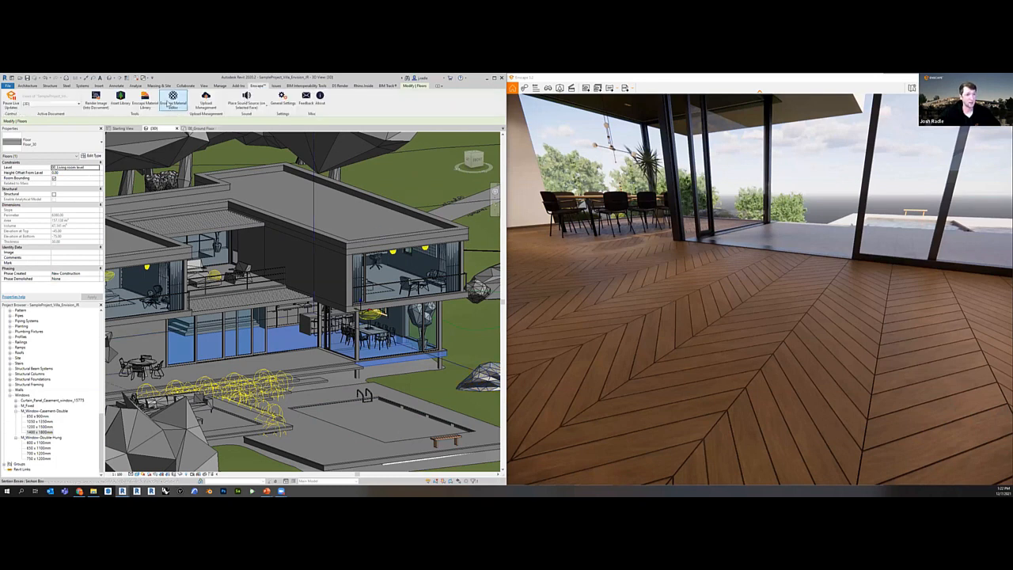
click(145, 96)
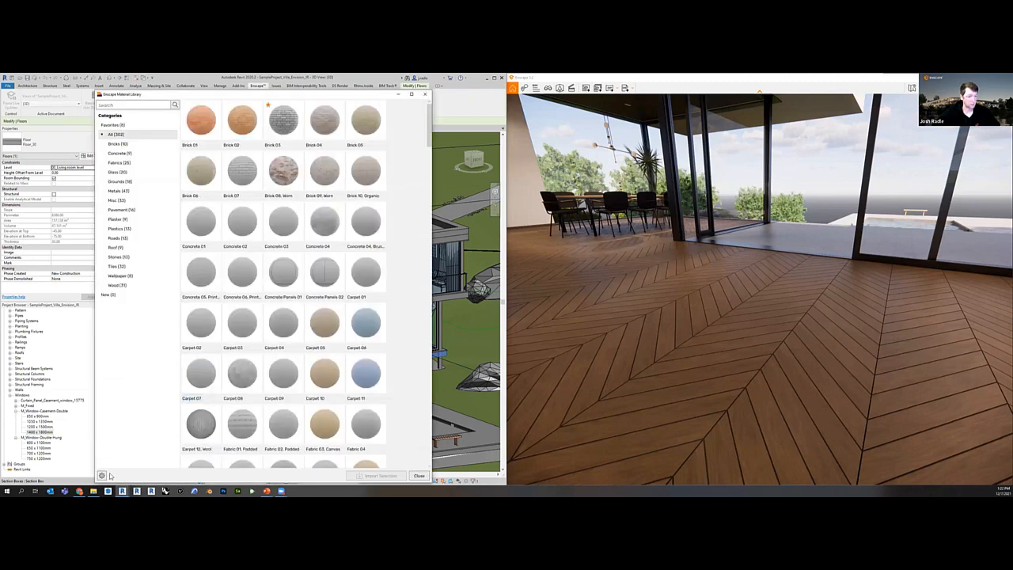
click(103, 475)
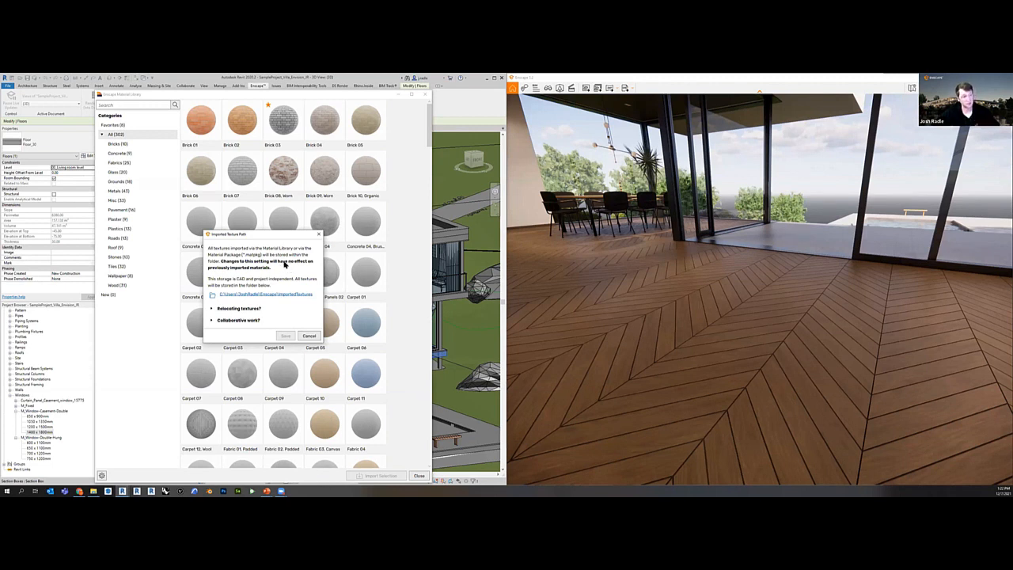
click(318, 235)
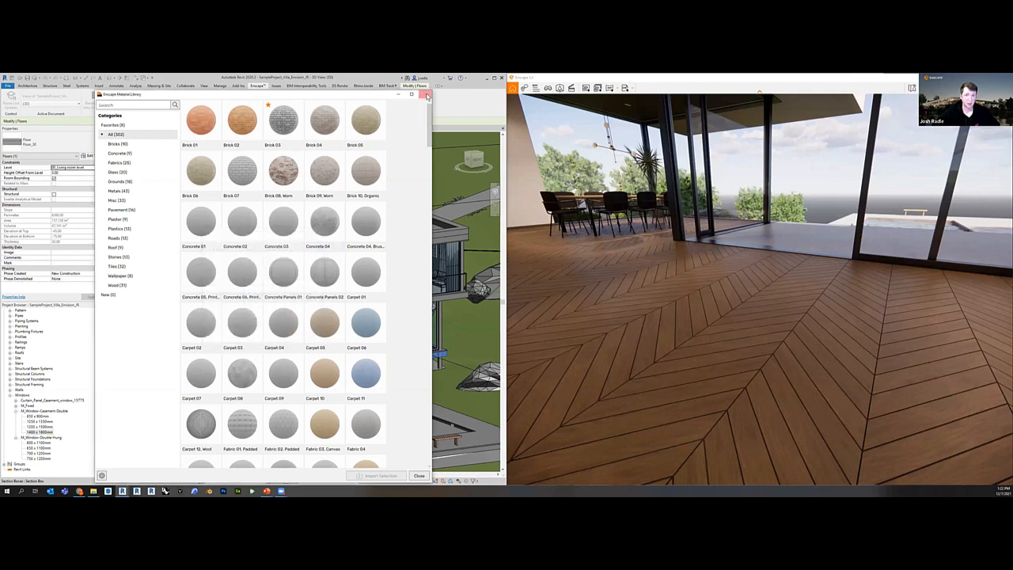
click(427, 95)
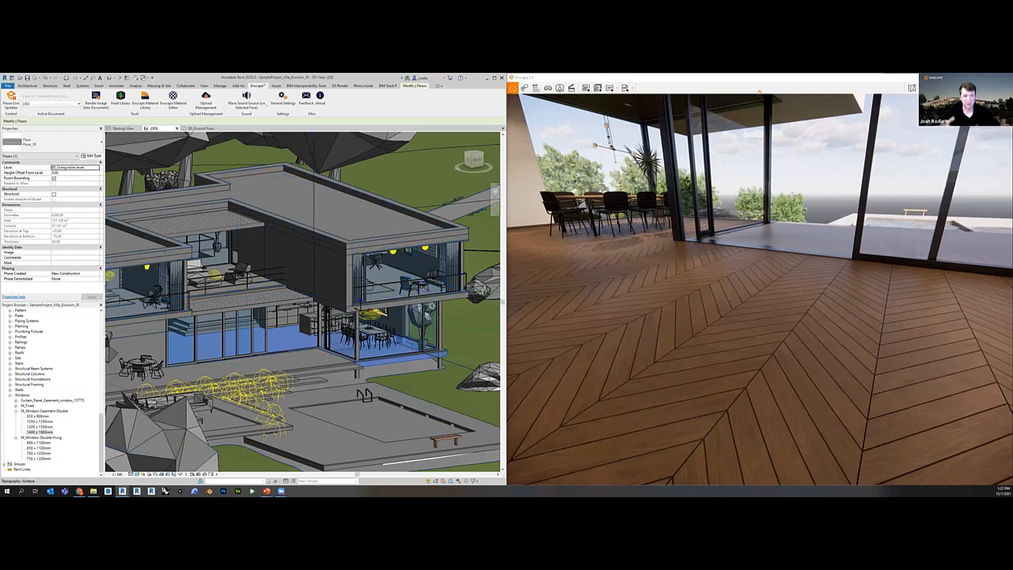
Bring the terrace paving into view in the rendering and open the Floor_Stone material in the Enscape Material Editor.
drag(712, 287, 703, 290)
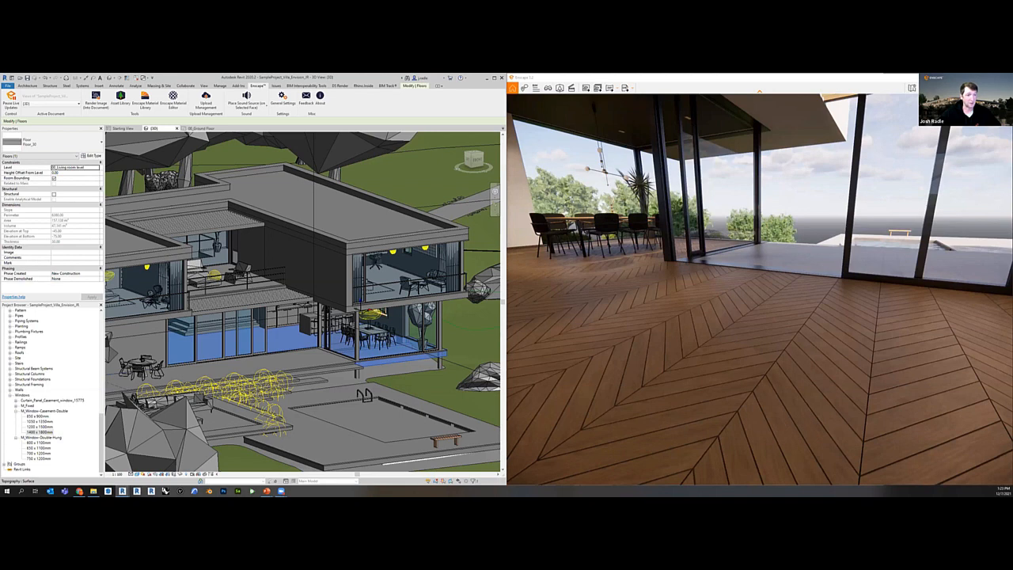
key(w)
click(173, 101)
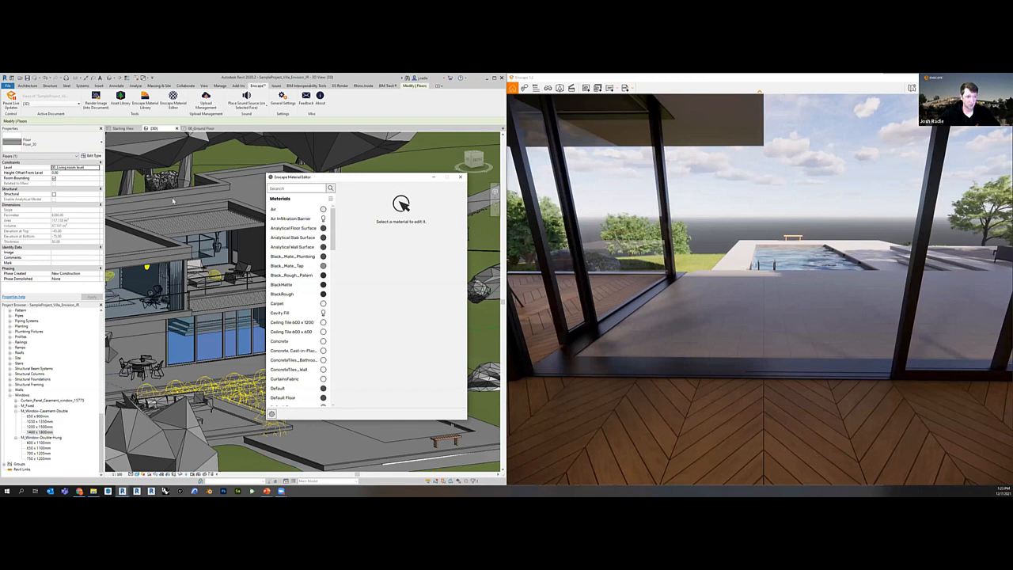
drag(297, 177, 173, 159)
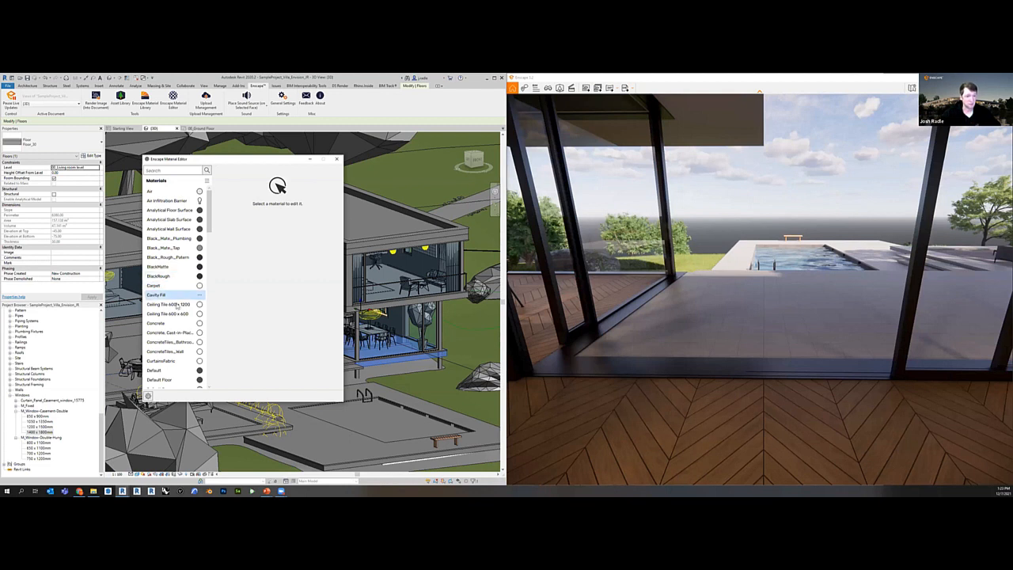
scroll(177, 325, down, 4)
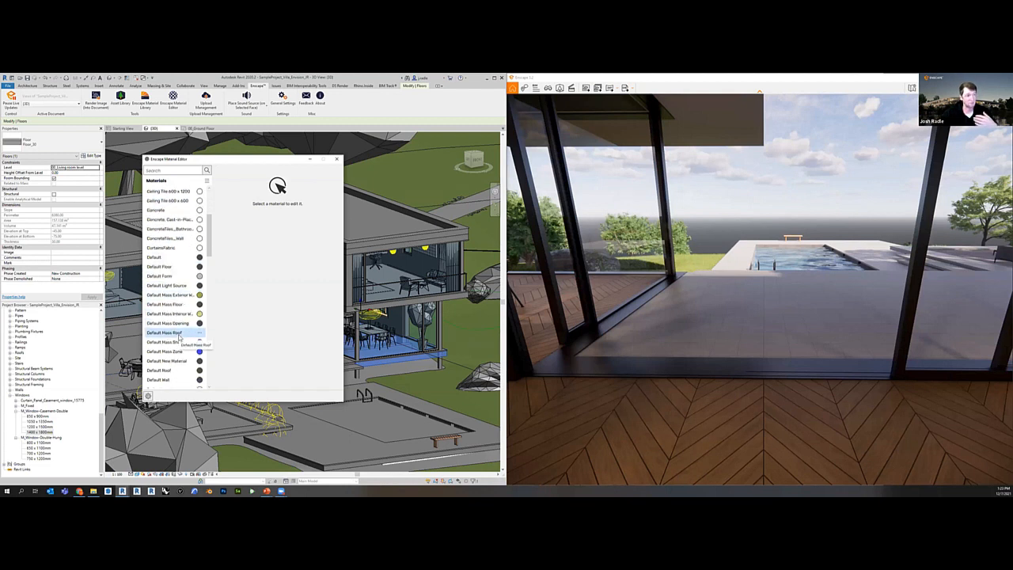
scroll(177, 336, down, 5)
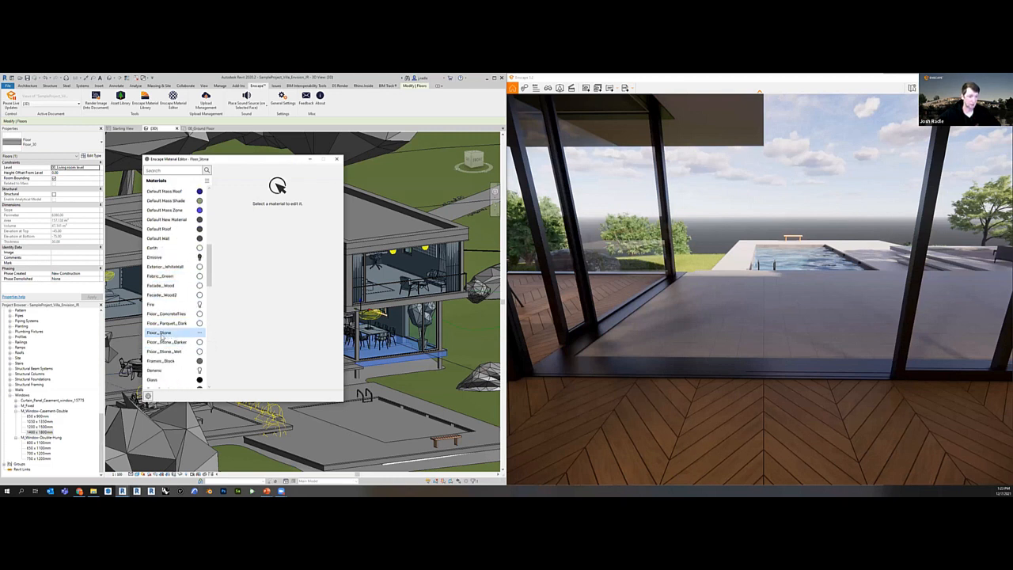
click(165, 335)
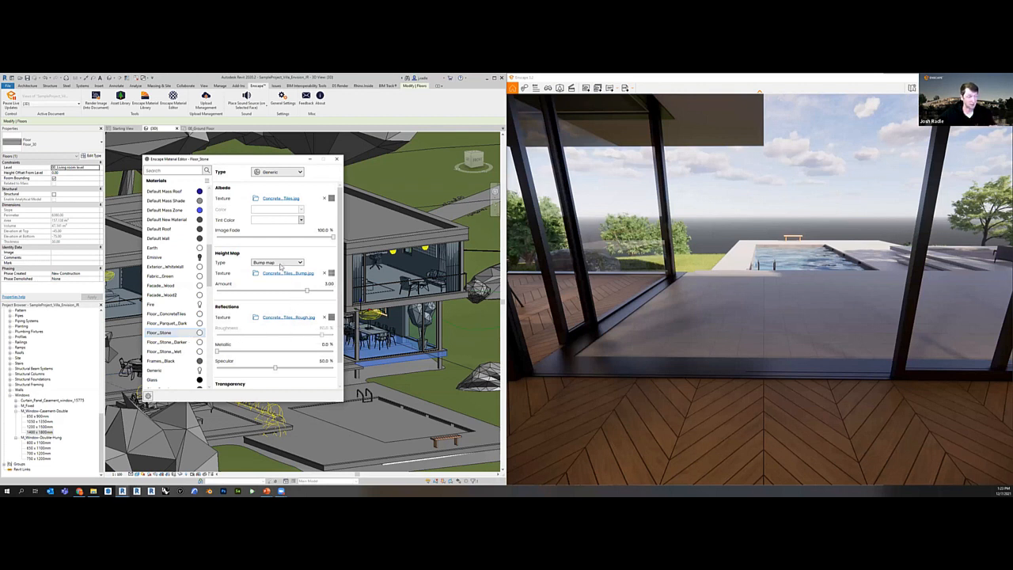
Set the explicit texture size of Floor_Stone's albedo map to 4 m wide and 4 m high.
click(332, 199)
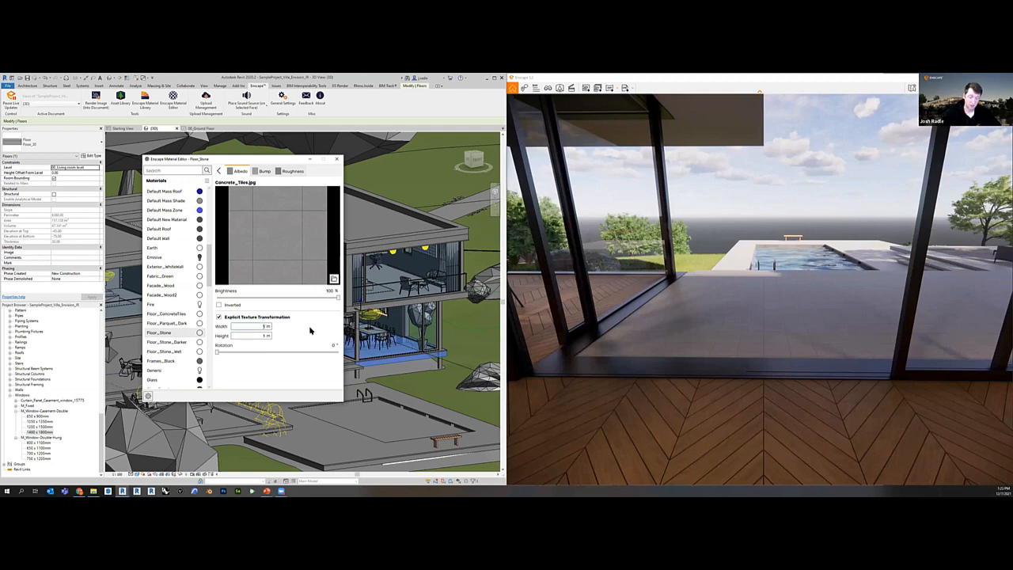
text(4)
key(Tab)
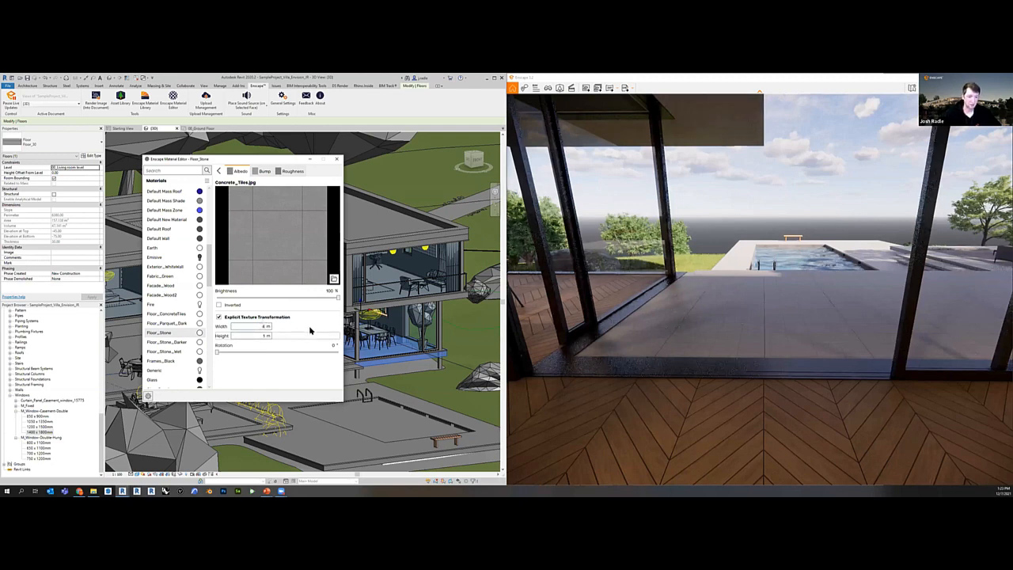
text(4)
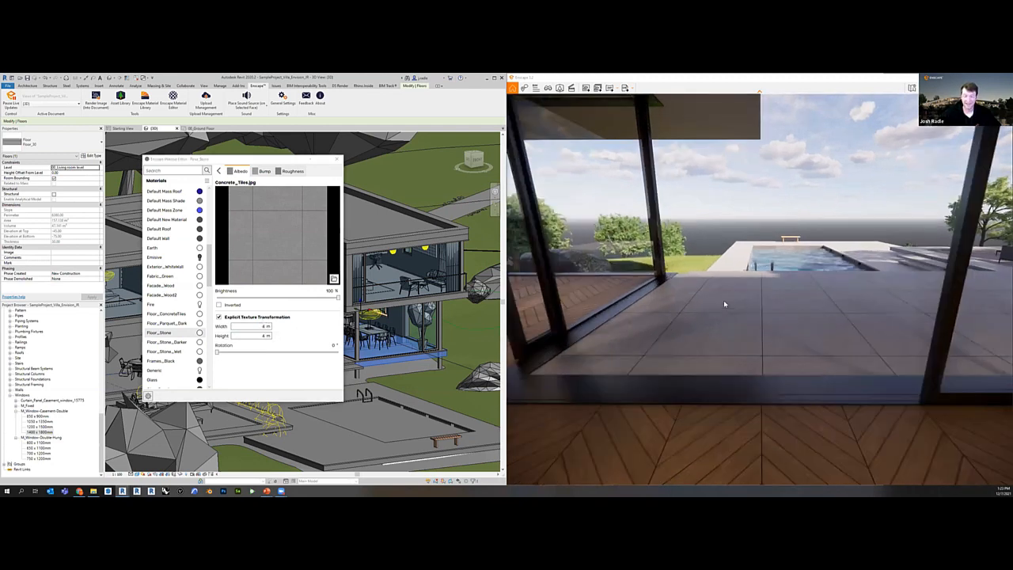
click(359, 261)
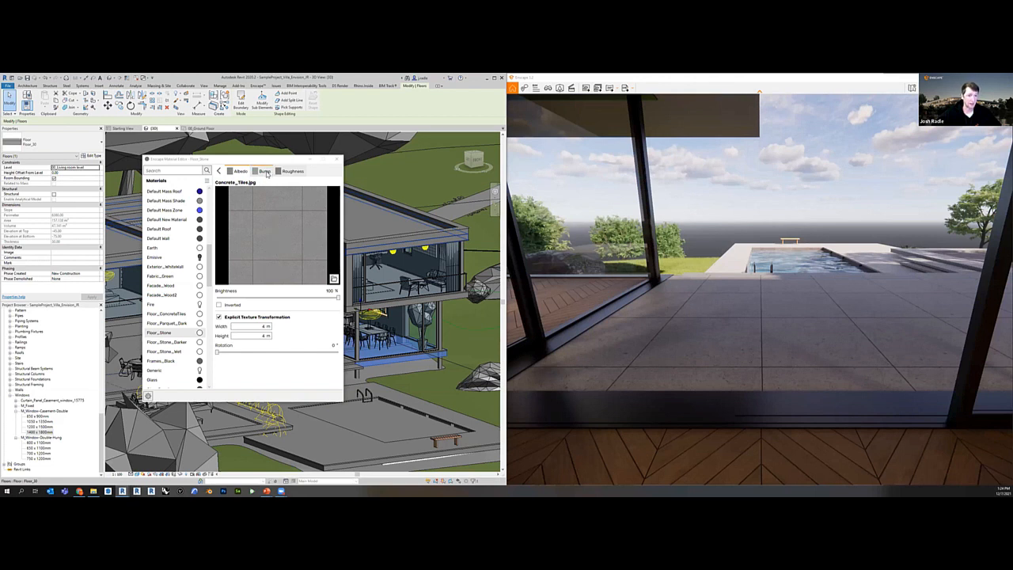
Review Floor_Stone's bump and roughness maps, set its albedo tint color to dark grey, and inspect the terrace paving in the rendering.
click(266, 172)
click(293, 172)
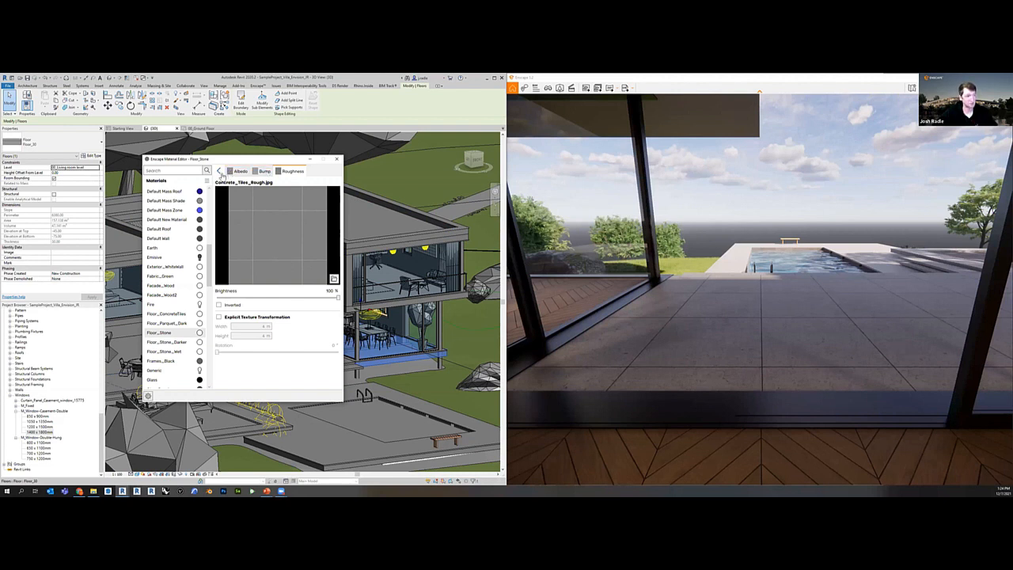
click(220, 172)
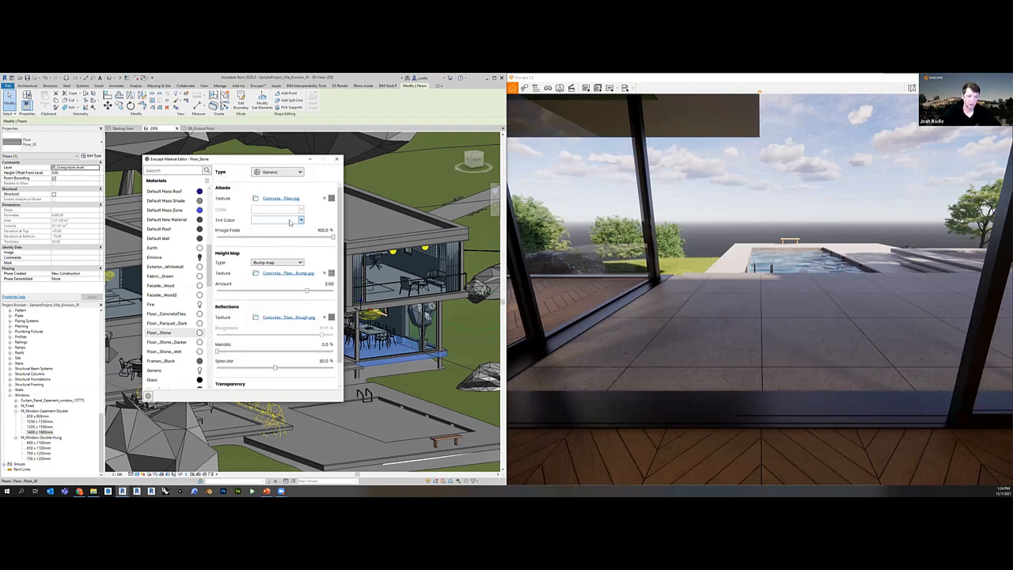
click(301, 220)
click(268, 250)
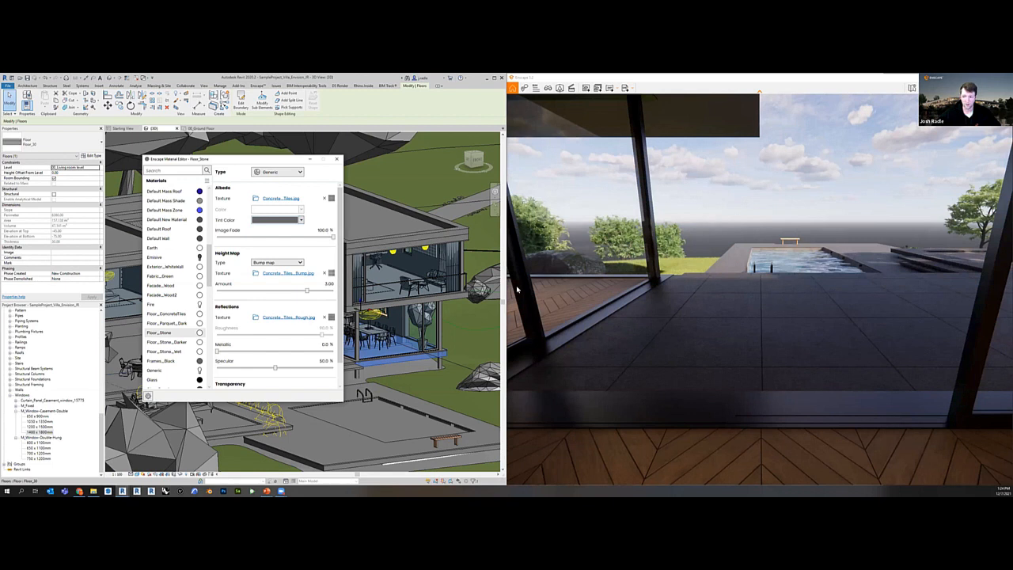
click(707, 330)
key(w)
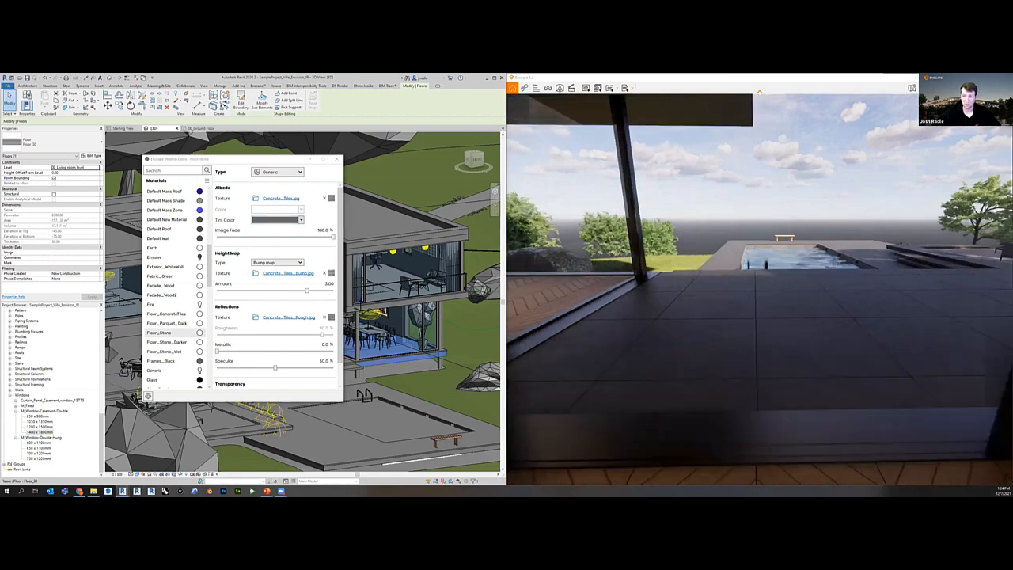
drag(707, 330, 669, 314)
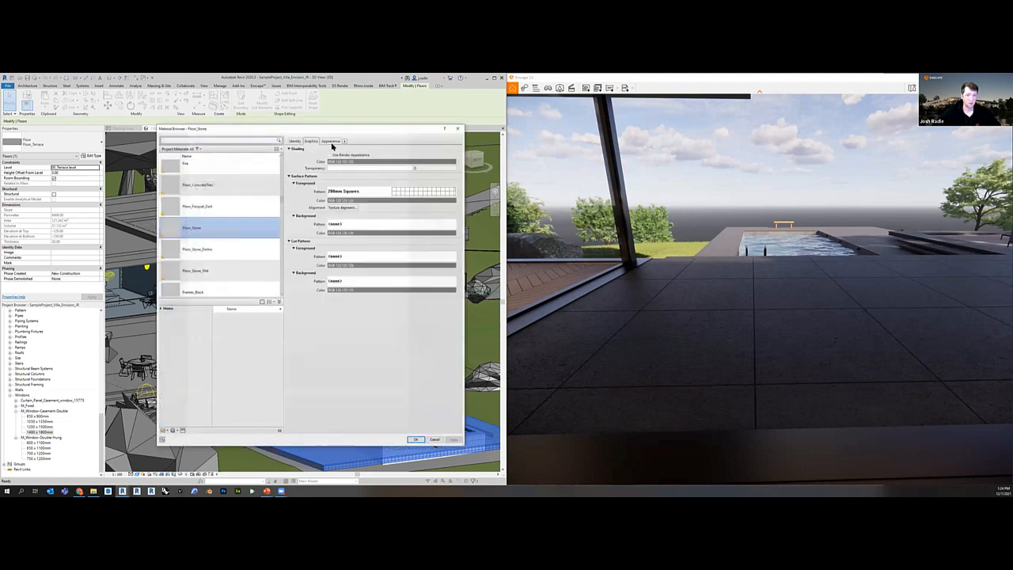
Review the Concrete_Tiles.jpg texture scale in Floor_Stone's appearance in Revit, and close the texture, material, assembly and type dialogs.
click(331, 141)
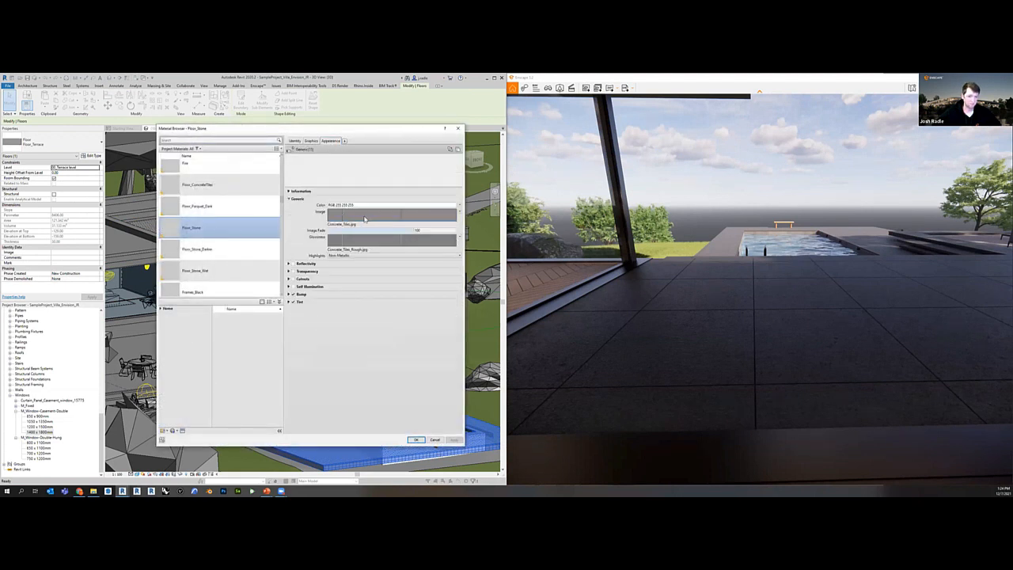
click(364, 220)
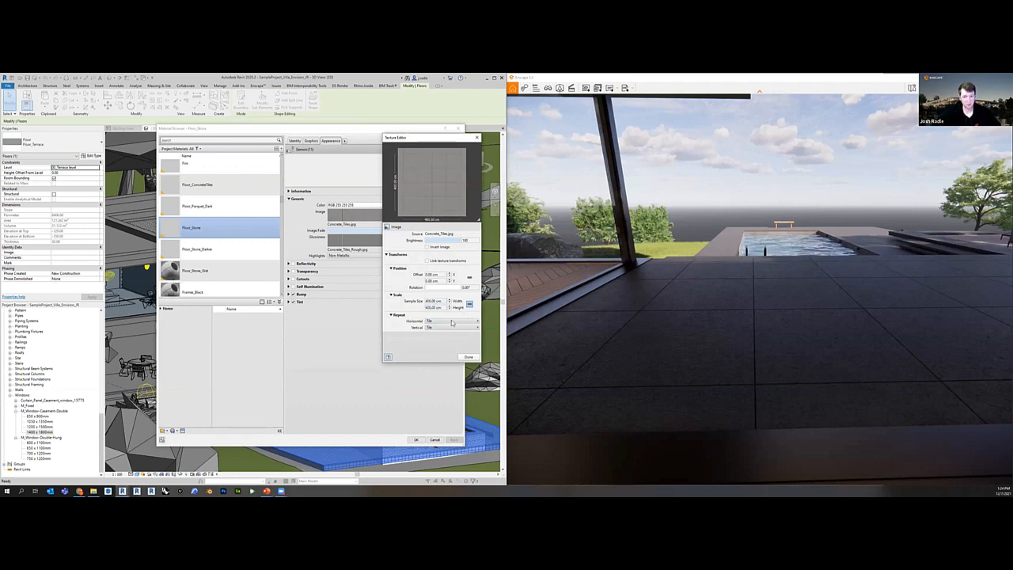
click(469, 358)
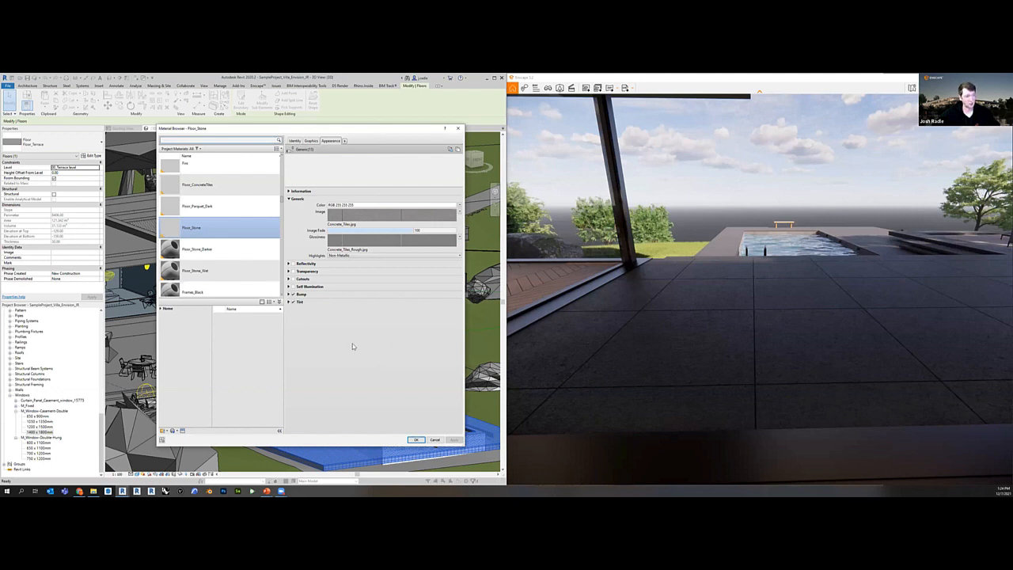
click(417, 440)
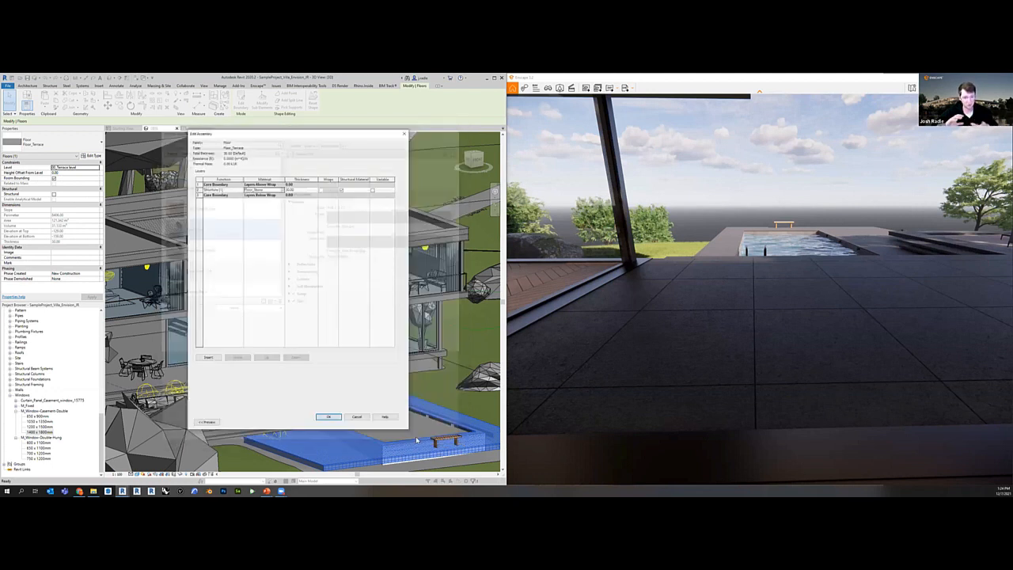
click(333, 417)
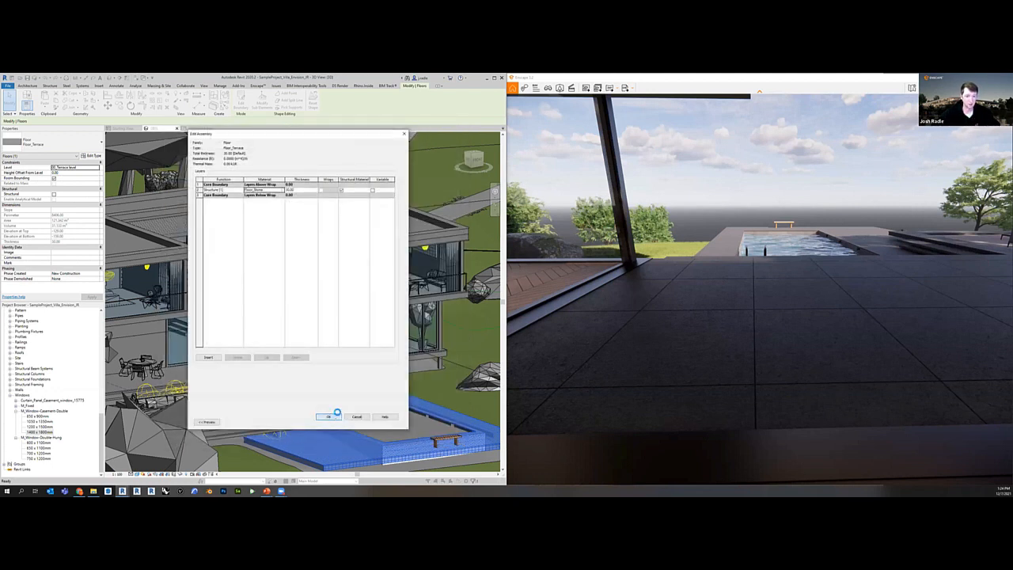
click(404, 135)
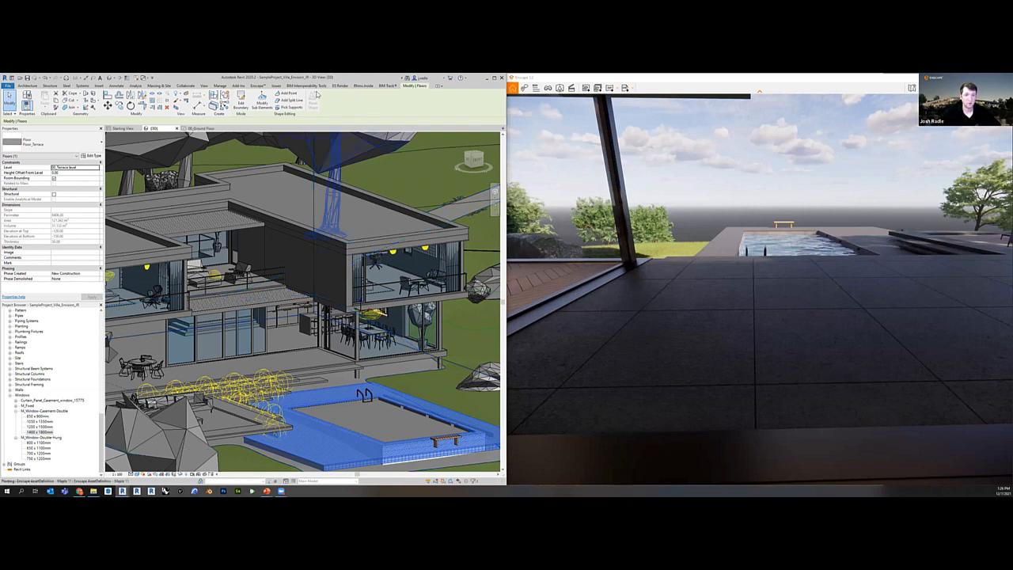
Find the InteriorWall_White material in the Enscape Material Editor and open its settings.
click(257, 86)
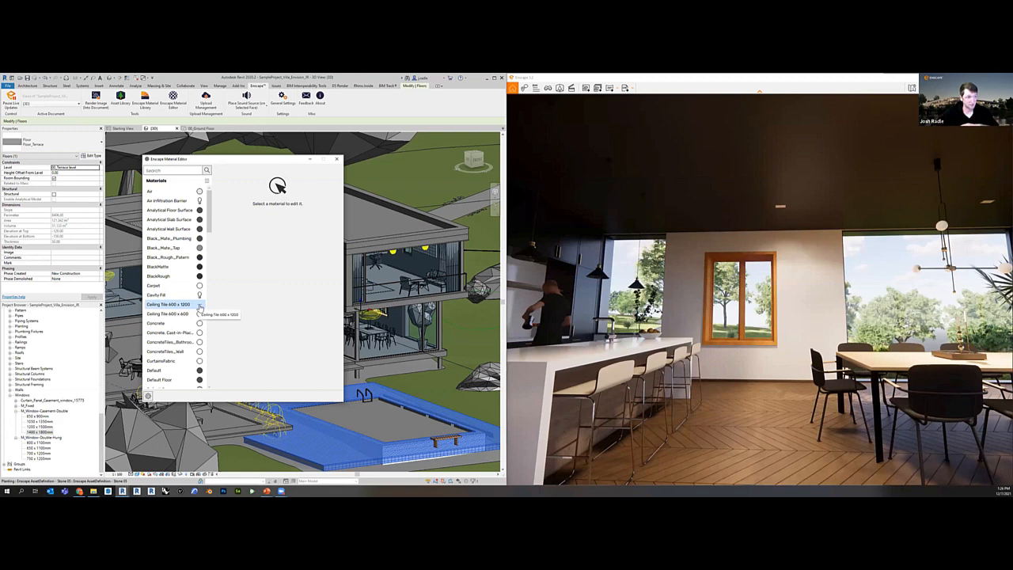
scroll(180, 358, down, 2)
scroll(180, 359, down, 10)
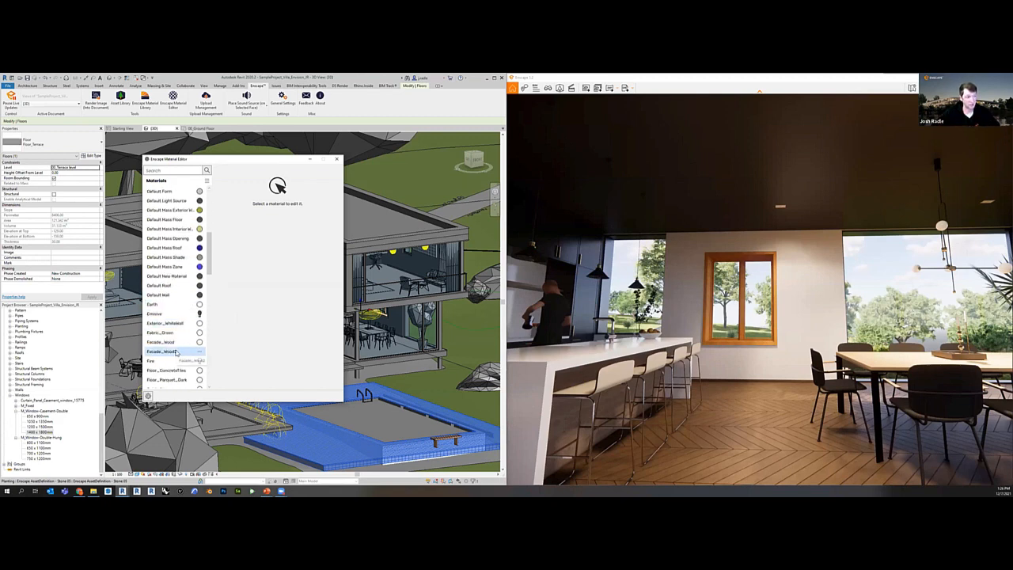
scroll(175, 351, down, 3)
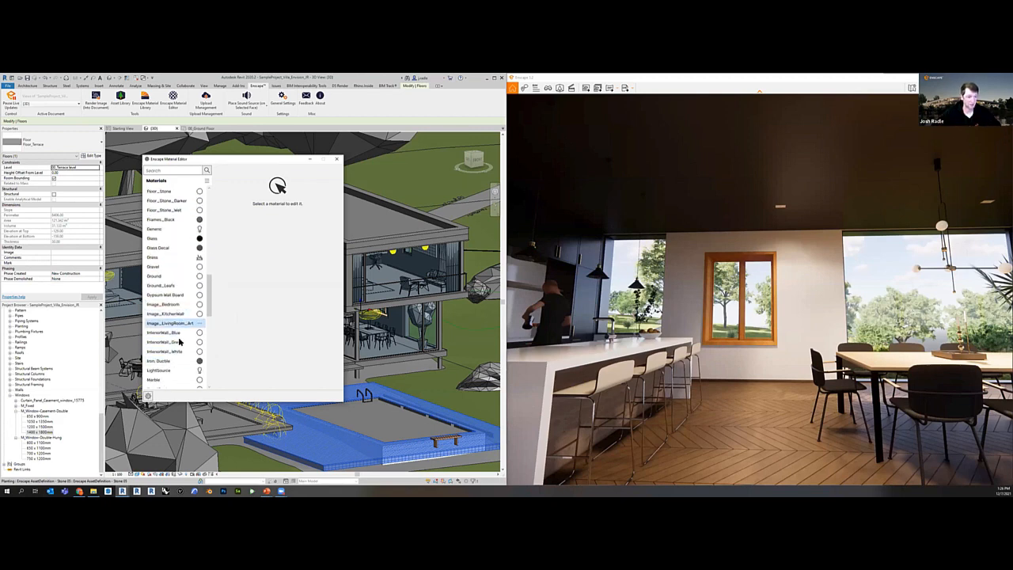
click(169, 353)
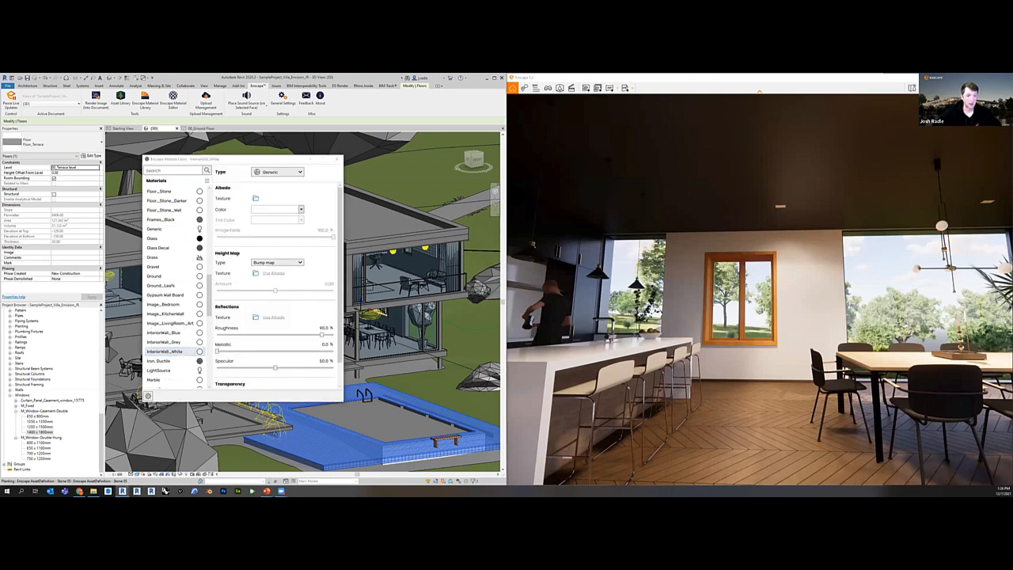
Load the Random Rubble Masonry Rounded Stone Wall_BaseColor image as the albedo texture of InteriorWall_White.
click(255, 198)
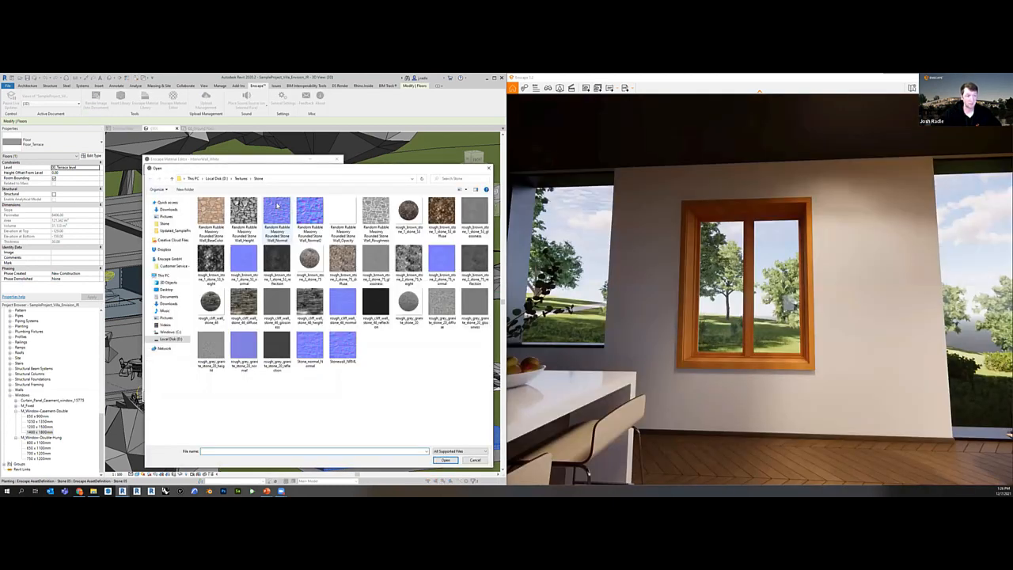
click(211, 211)
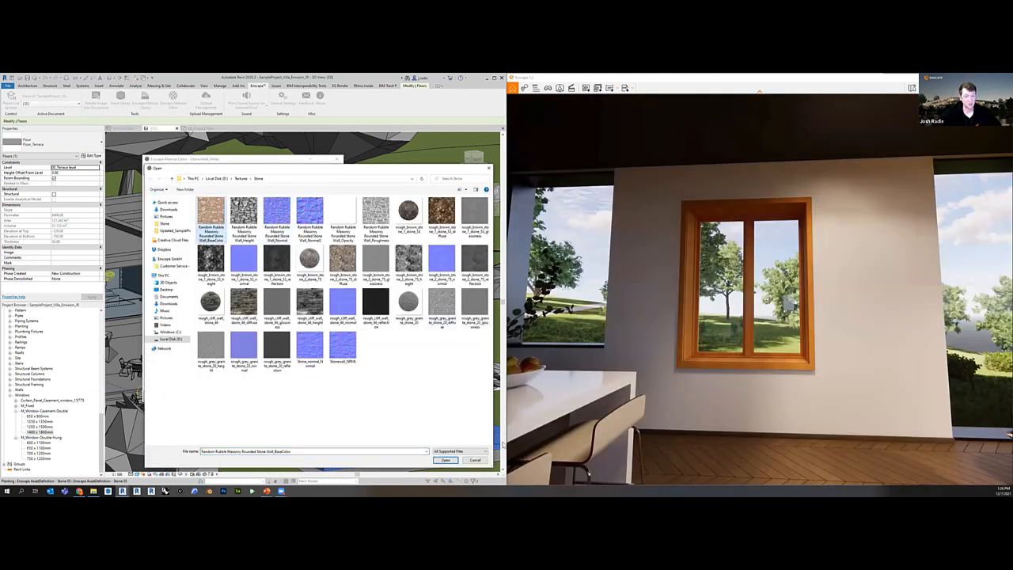
click(447, 461)
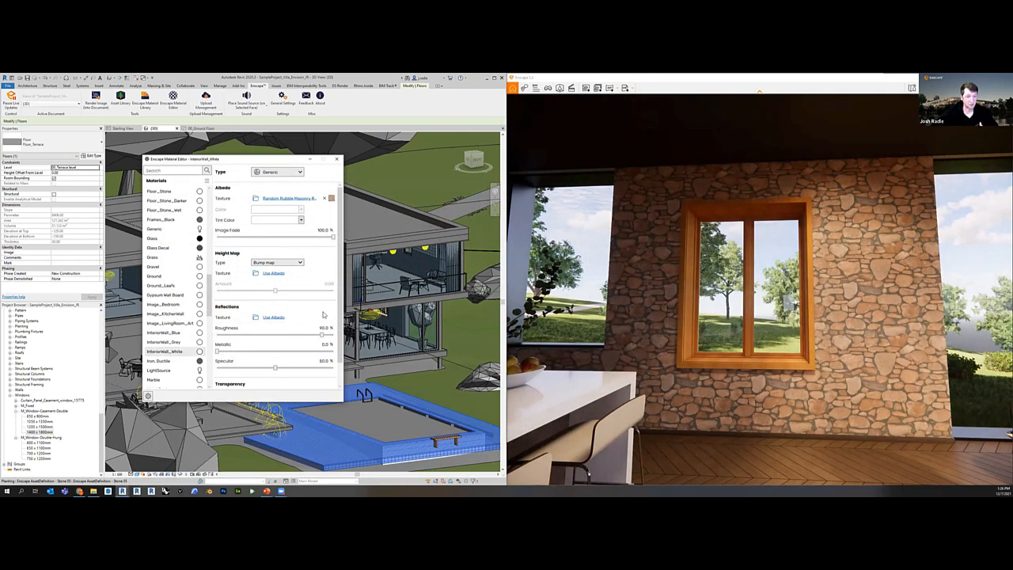
Load the matching Random Rubble Masonry Rounded Stone Wall Height image as bump map and the Roughness image as reflections texture.
click(256, 273)
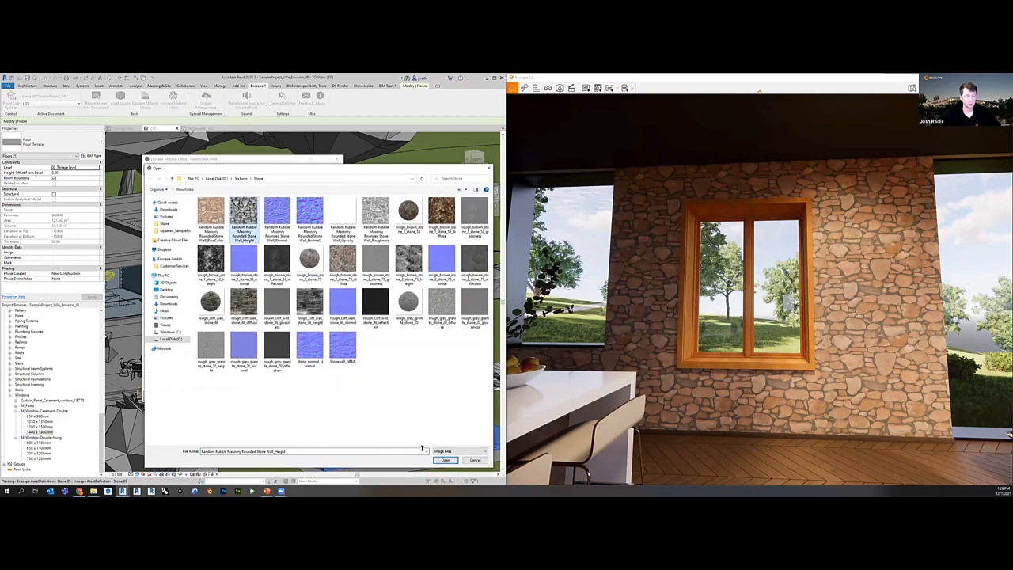
click(446, 459)
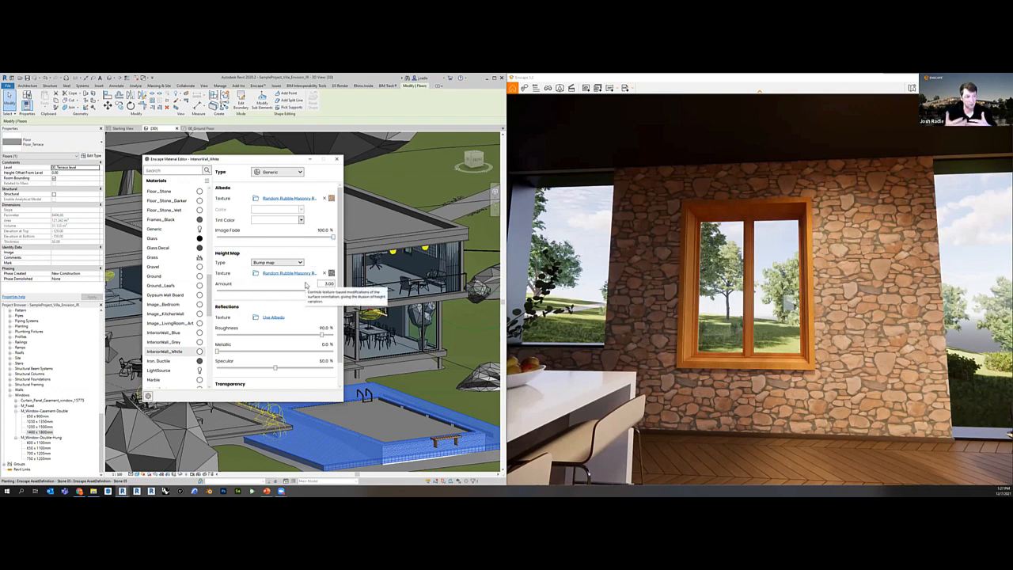
click(257, 317)
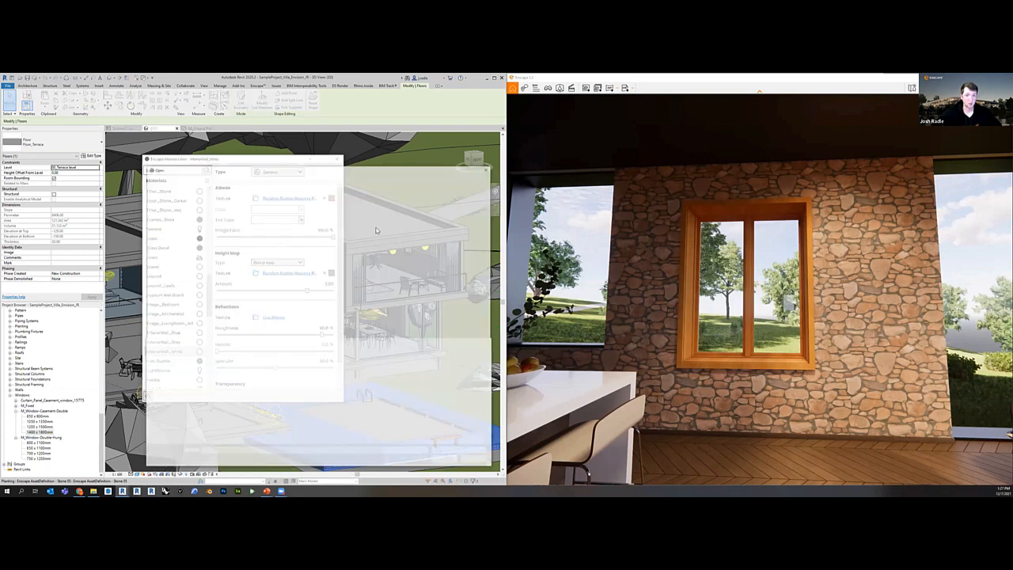
click(441, 459)
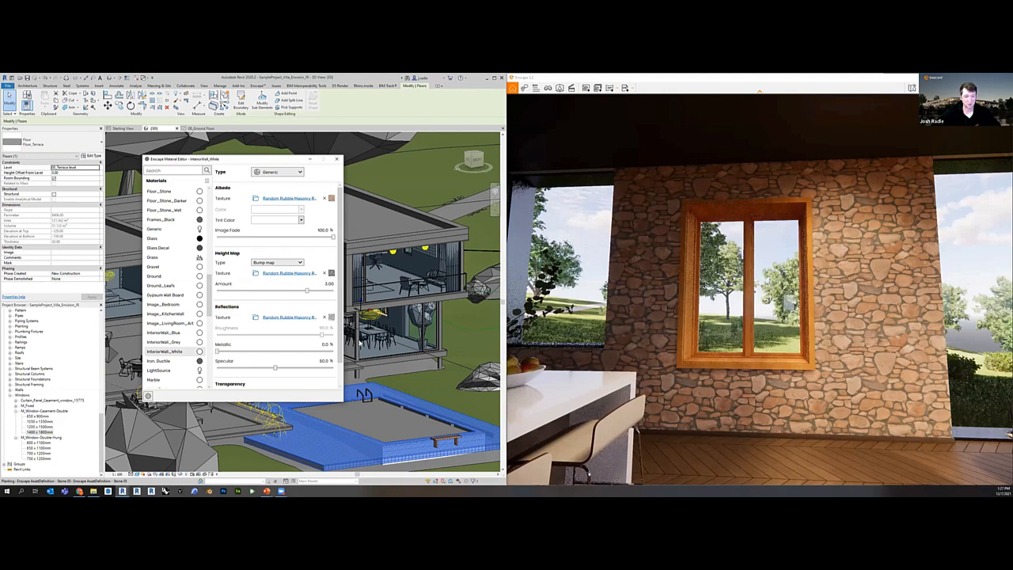
Inspect the stone wall around the window up close in the rendering, and set the height map type to Displacement map.
click(732, 360)
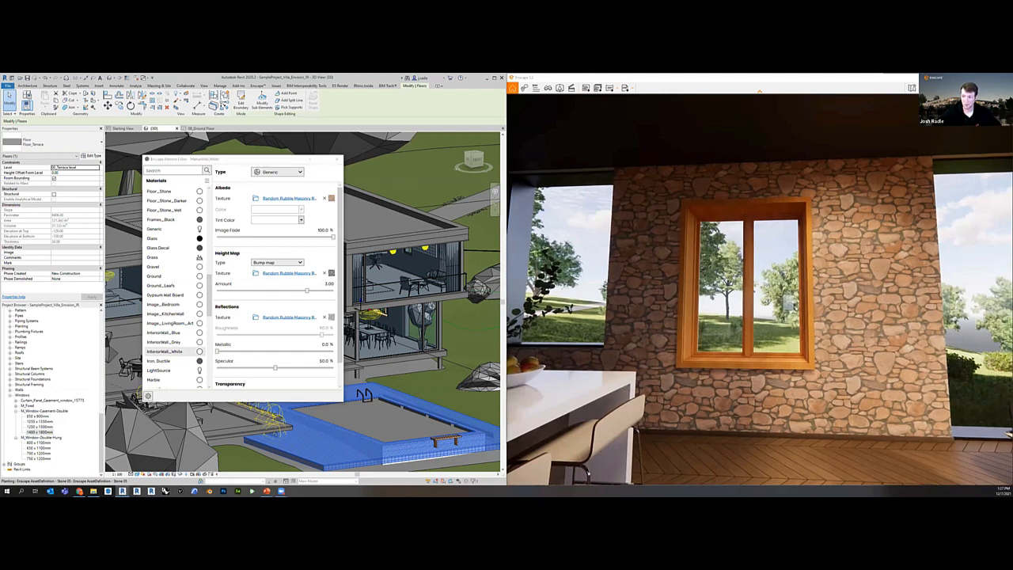
key(w)
drag(732, 360, 829, 346)
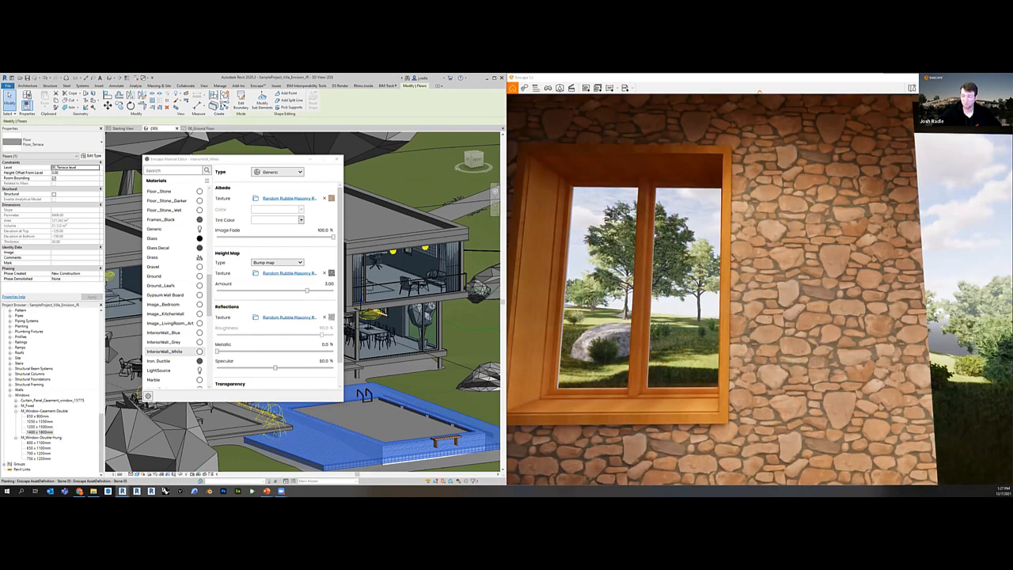
right_drag(818, 308, 818, 312)
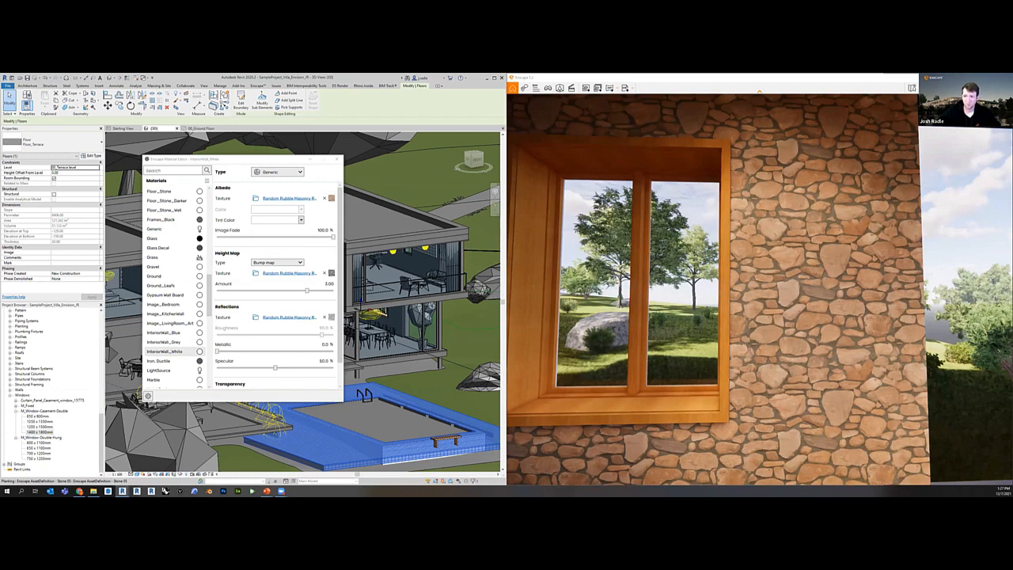
right_drag(713, 289, 764, 287)
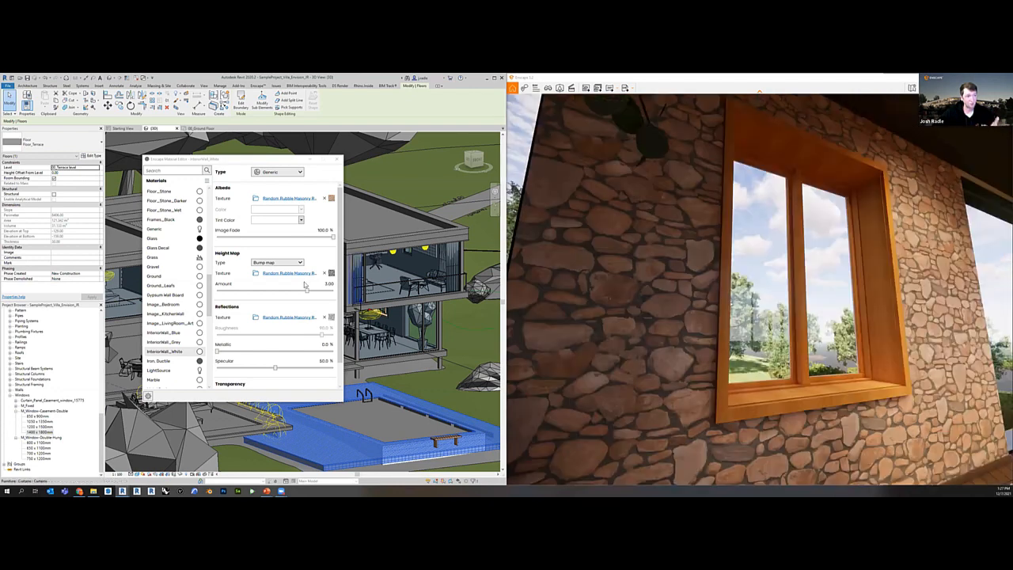
click(296, 263)
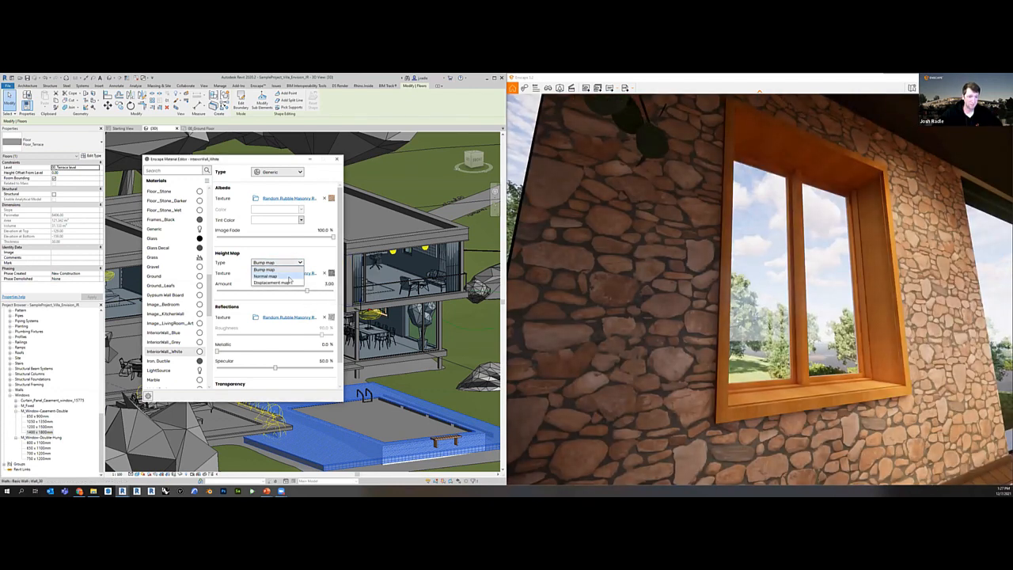
click(279, 283)
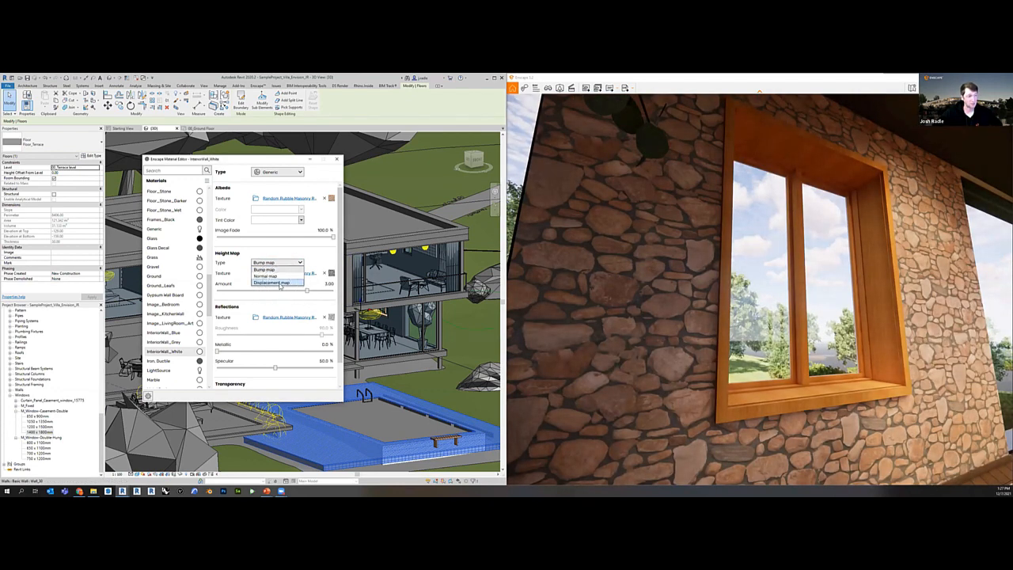
click(280, 284)
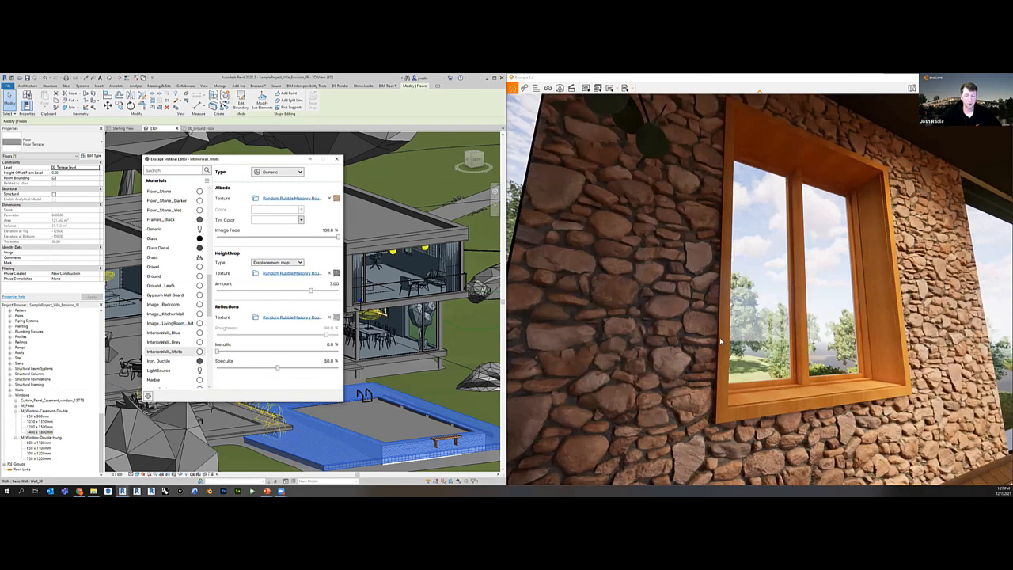
Check the displacement texture against a close view of the stone wall, and set the height map amount to 1.15.
click(338, 274)
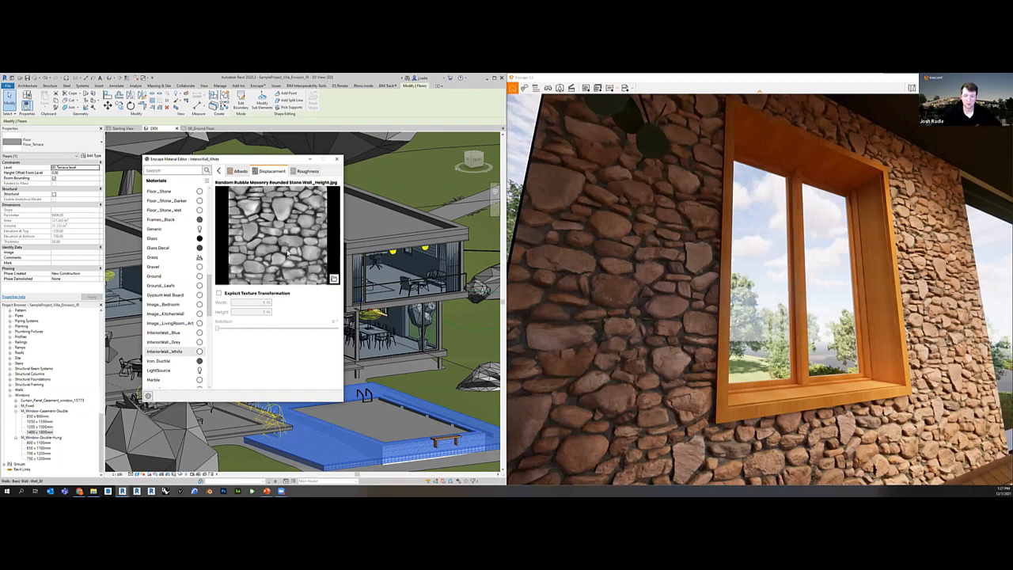
click(595, 358)
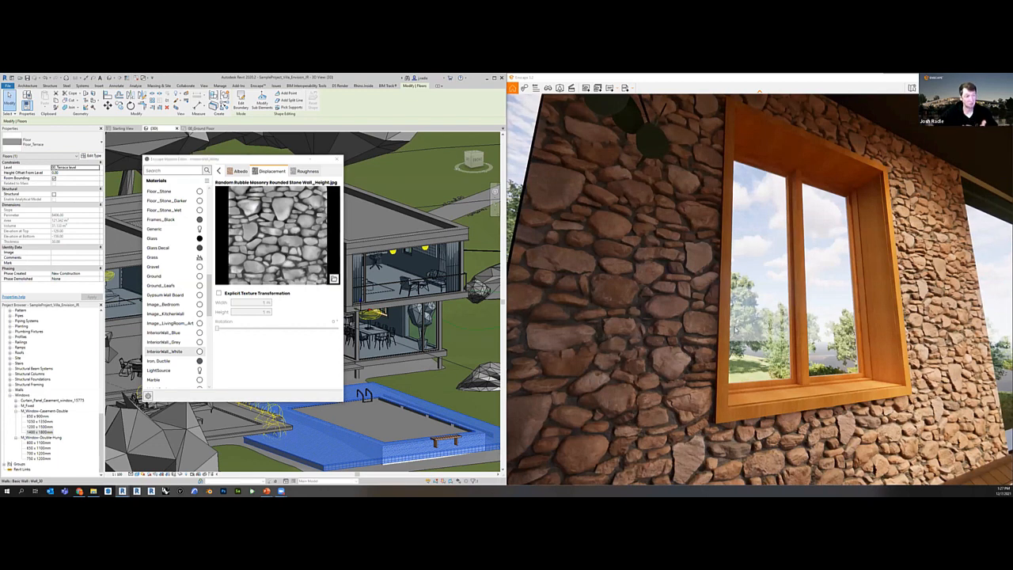
key(w)
key(a)
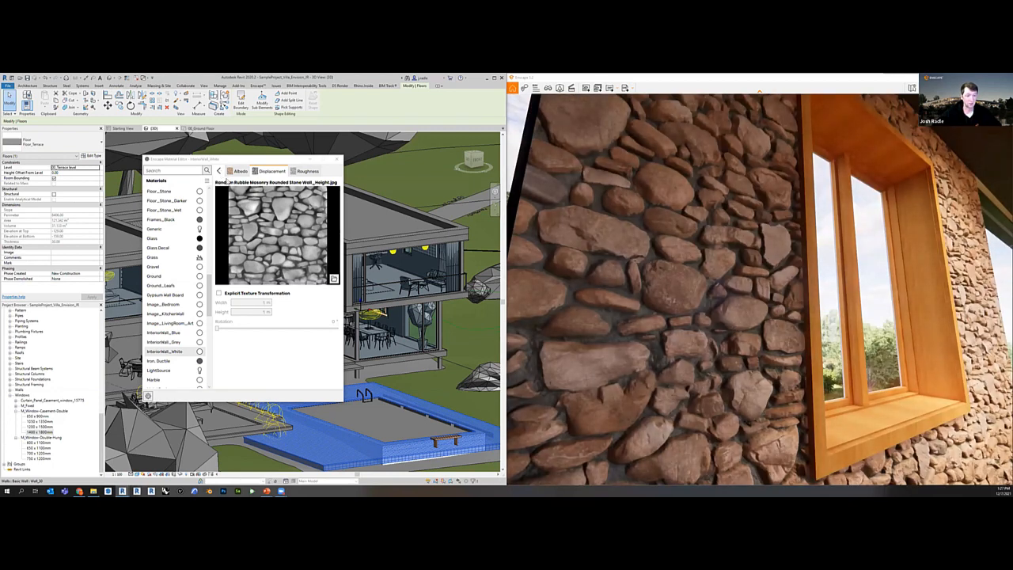
click(219, 171)
drag(311, 292, 298, 296)
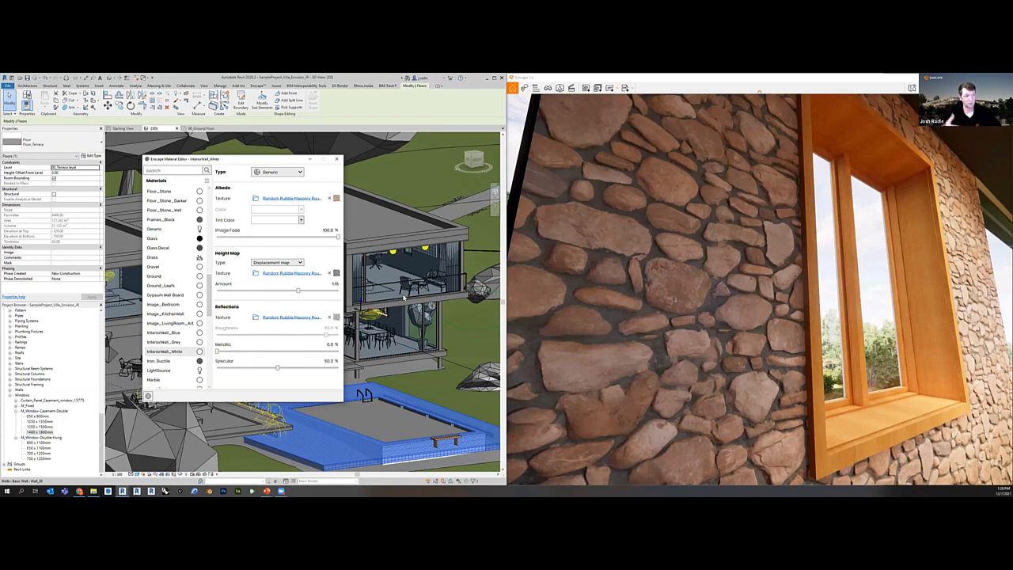
drag(242, 165, 305, 171)
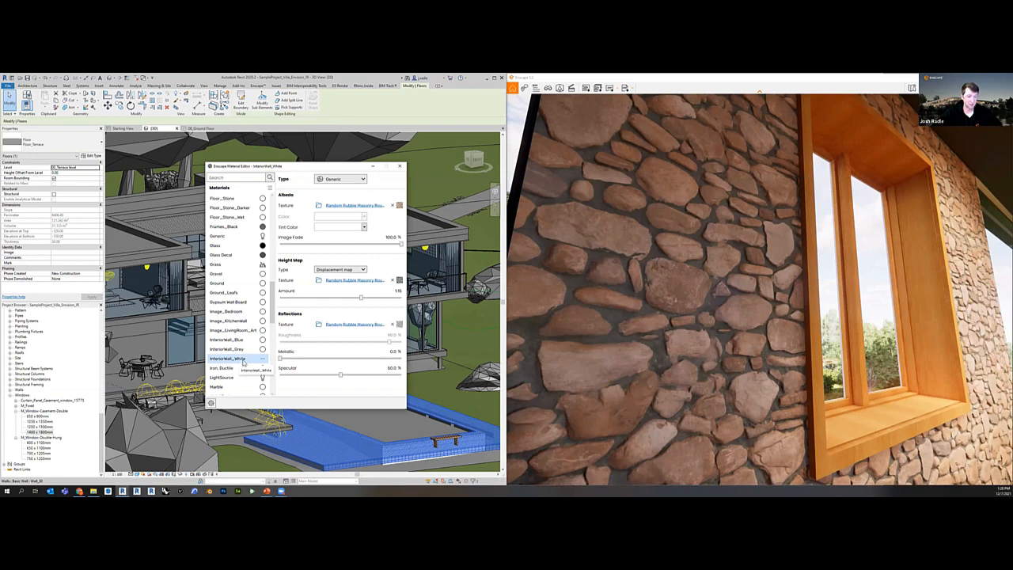
key(ctrl)
key(ctrl)
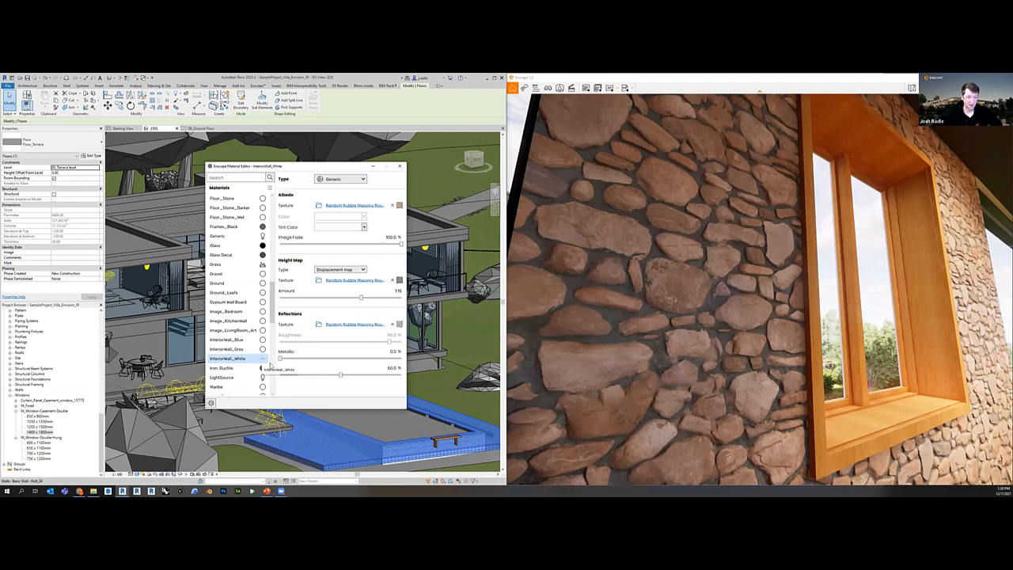
Show the package export and import options of the InteriorWall_White material, and the editor's library and batch import options.
key(ctrl)
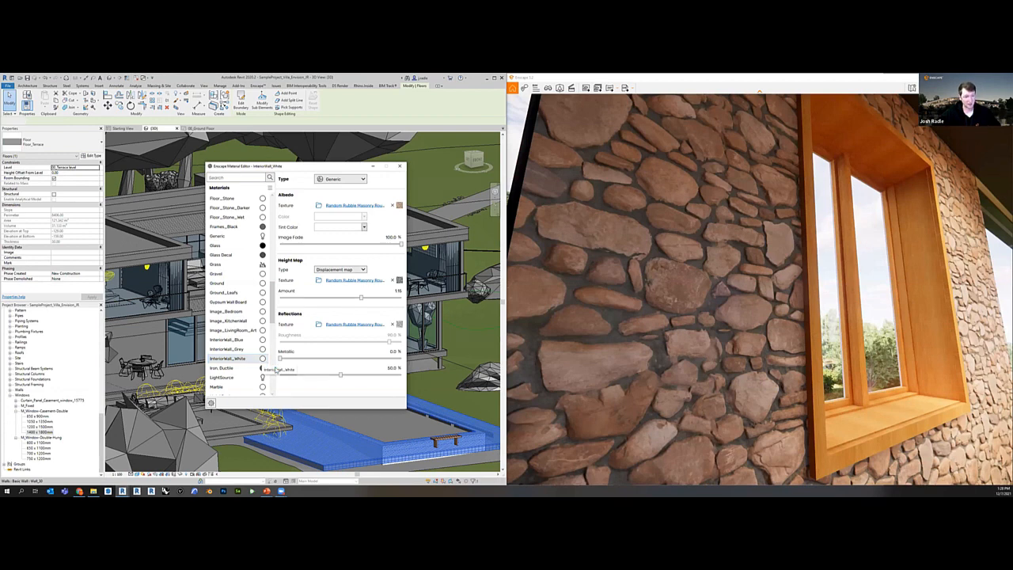
right_click(286, 368)
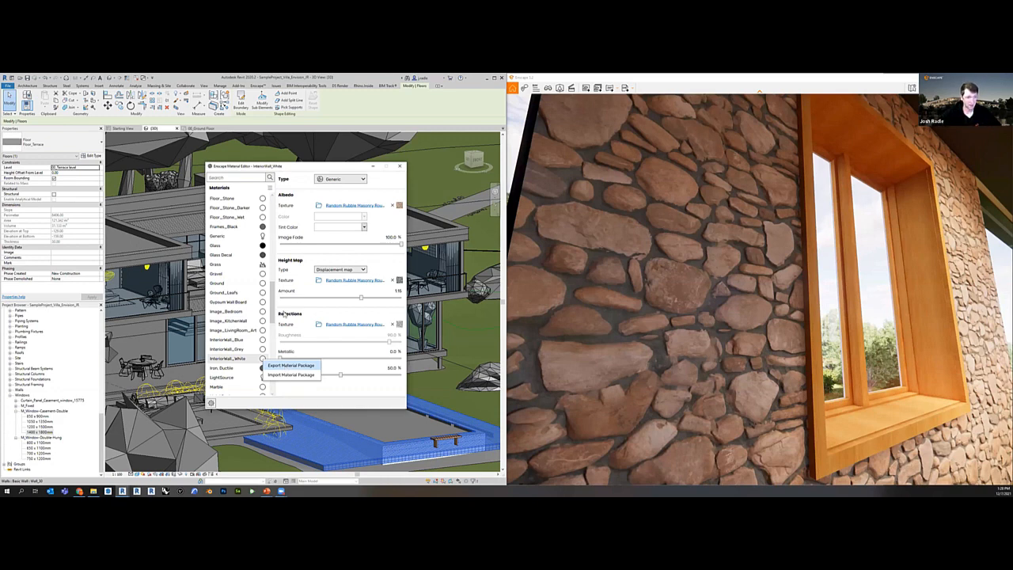
click(290, 178)
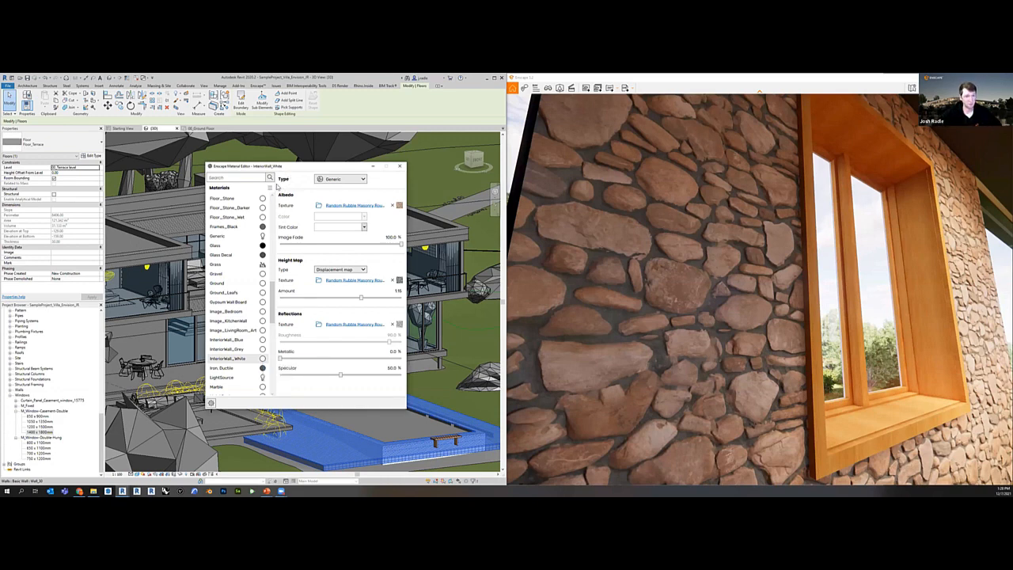
click(270, 188)
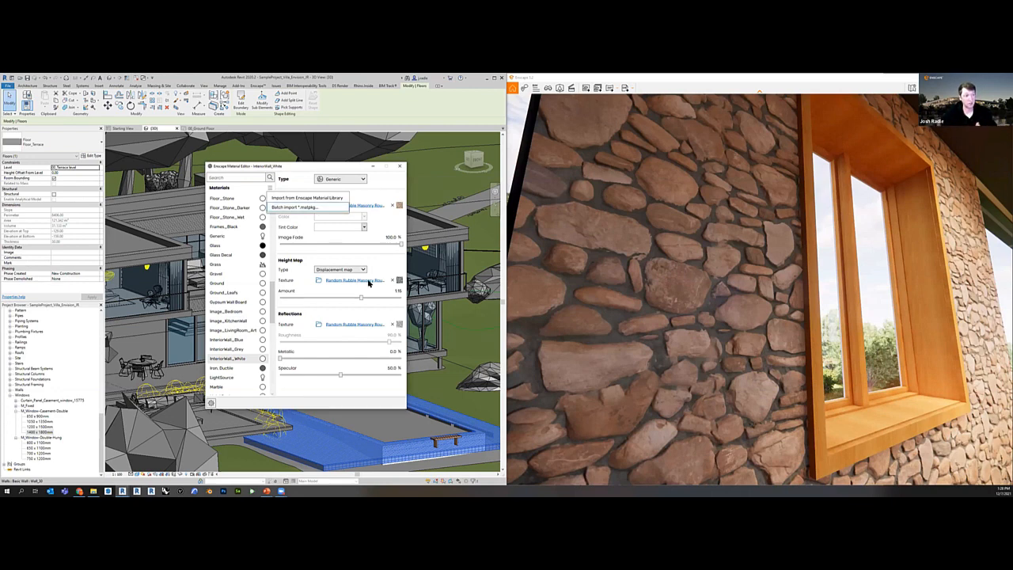
click(317, 197)
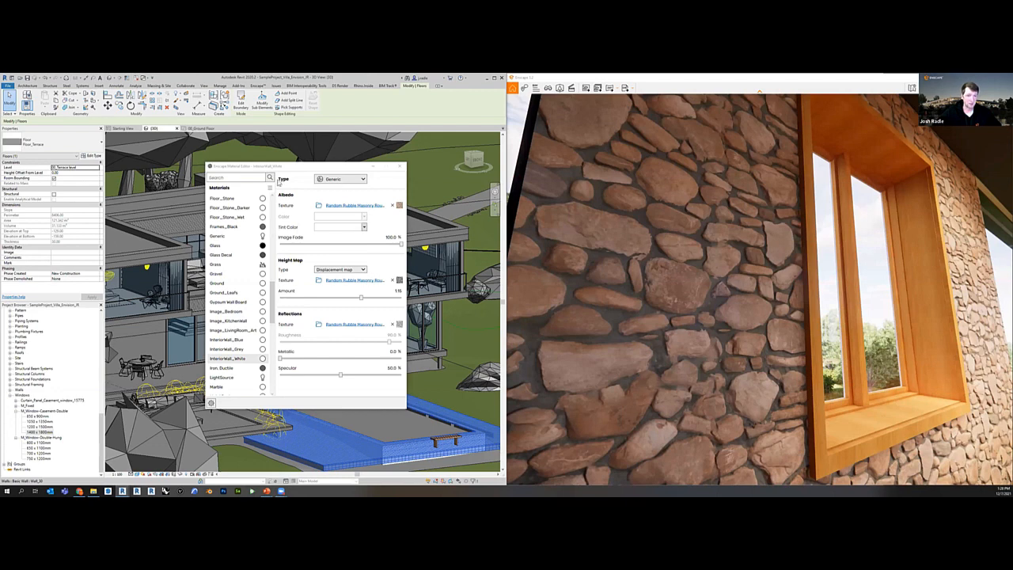
Review the available material types for InteriorWall_White while viewing the lawn up close in the rendering.
click(353, 185)
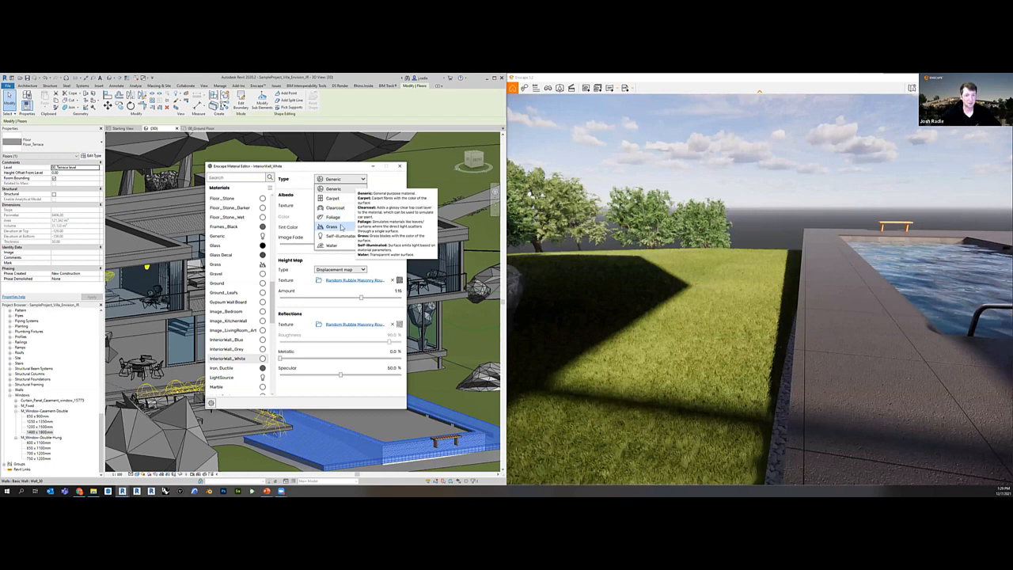
click(342, 236)
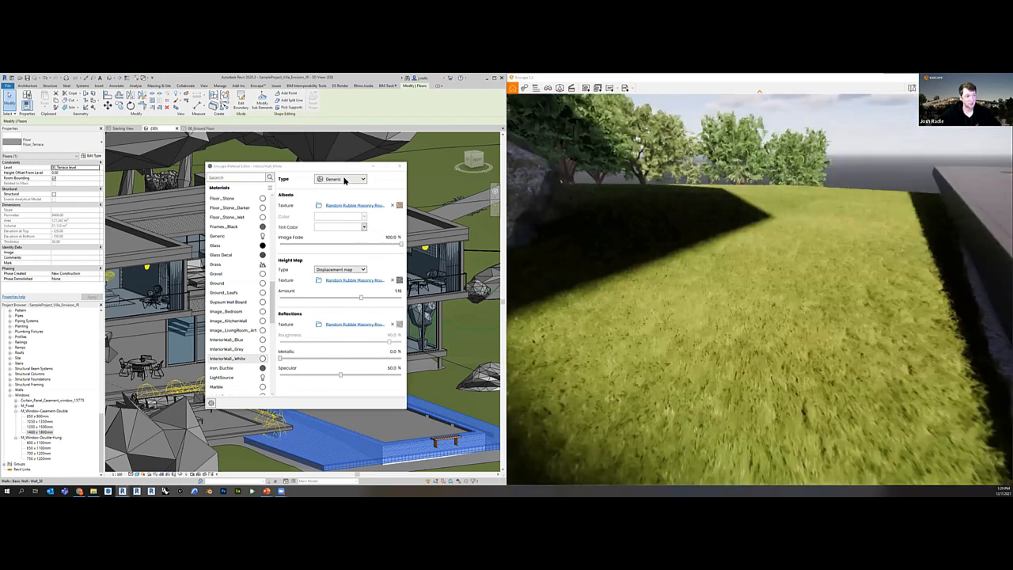
click(345, 181)
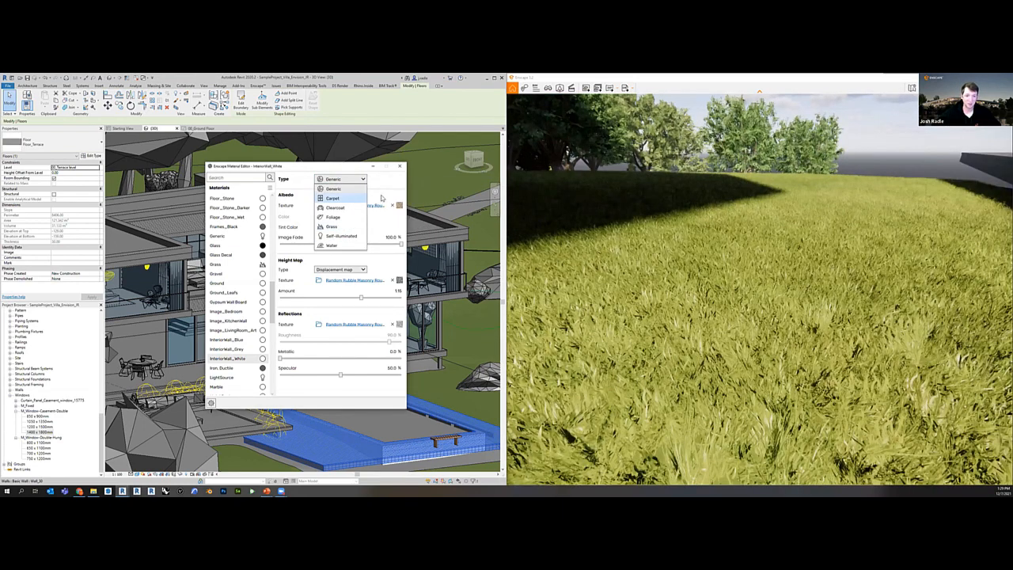
click(381, 198)
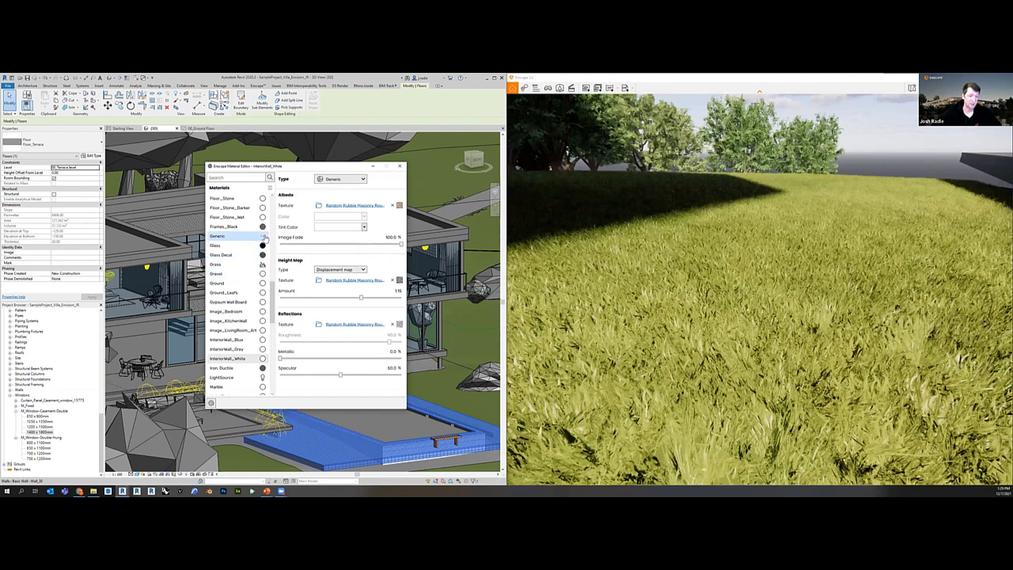
Set the Grass material's height to 50.8 % and check the list of material types.
click(218, 265)
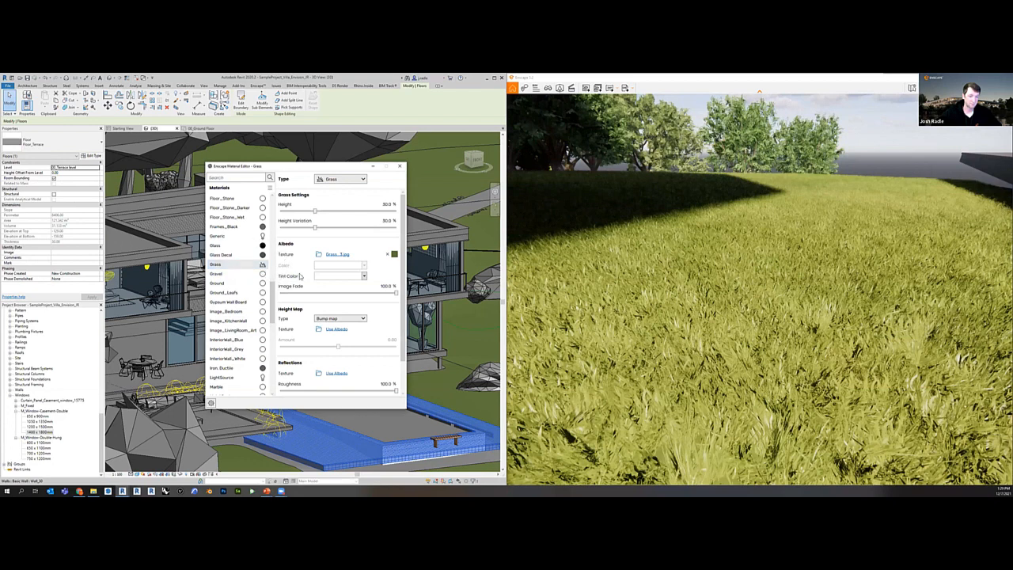
drag(315, 212, 317, 212)
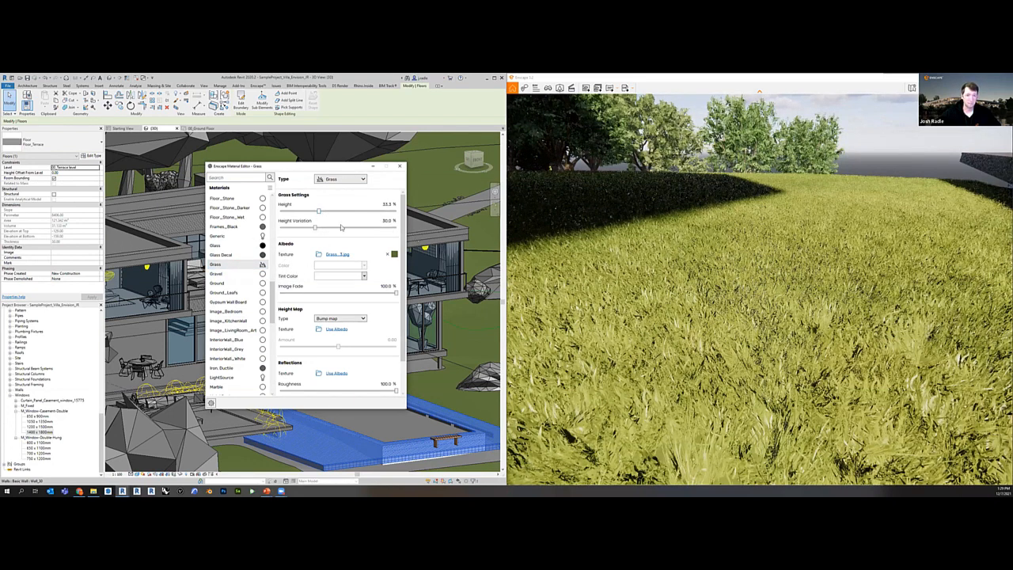
click(347, 211)
click(347, 179)
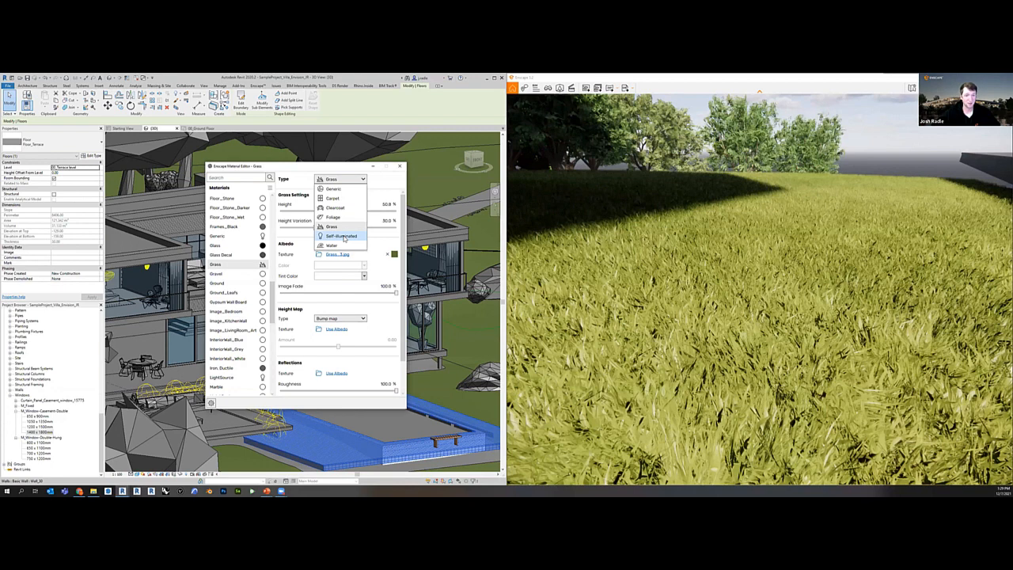
click(315, 173)
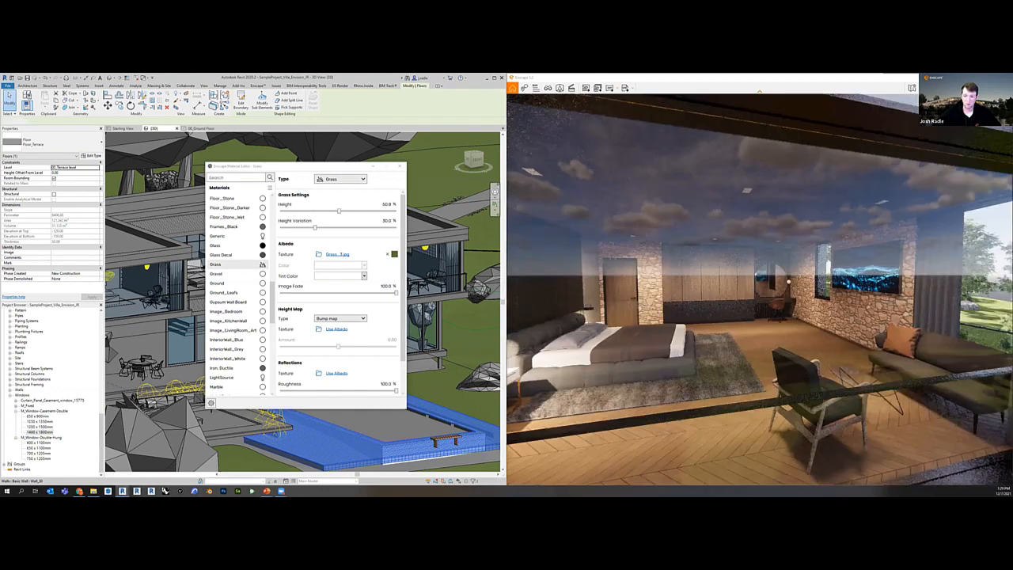
Raise the luminance of the self-illuminated Tv Screen display material to 14,700 cd/m² and close the Material Editor.
key(w)
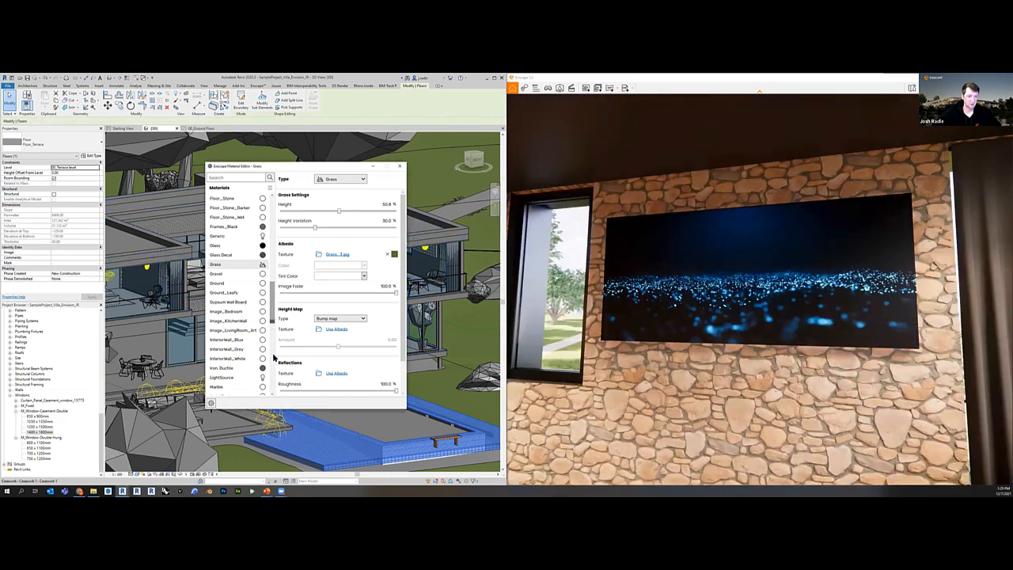
scroll(249, 351, down, 5)
click(231, 349)
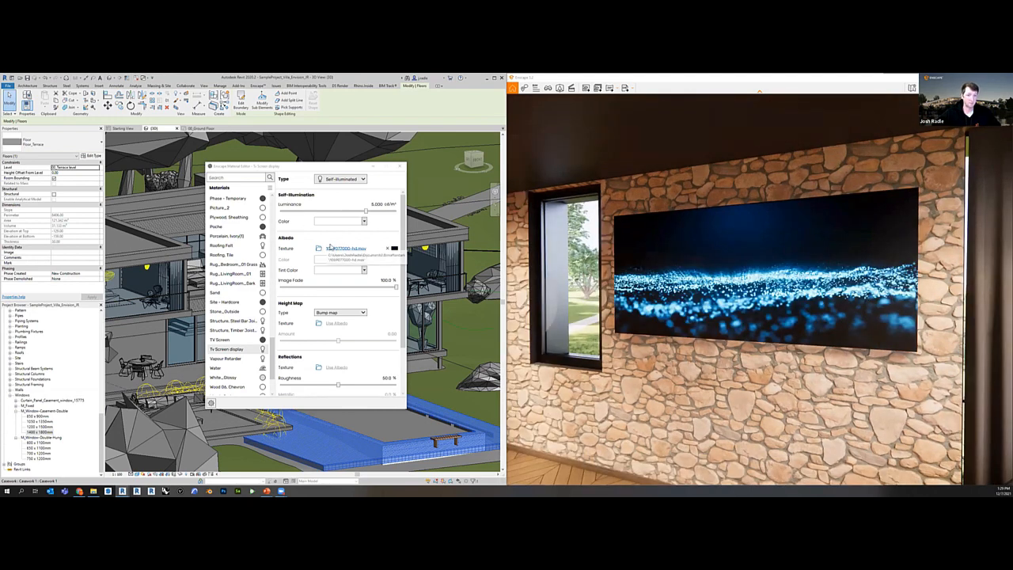
drag(366, 211, 378, 214)
click(736, 316)
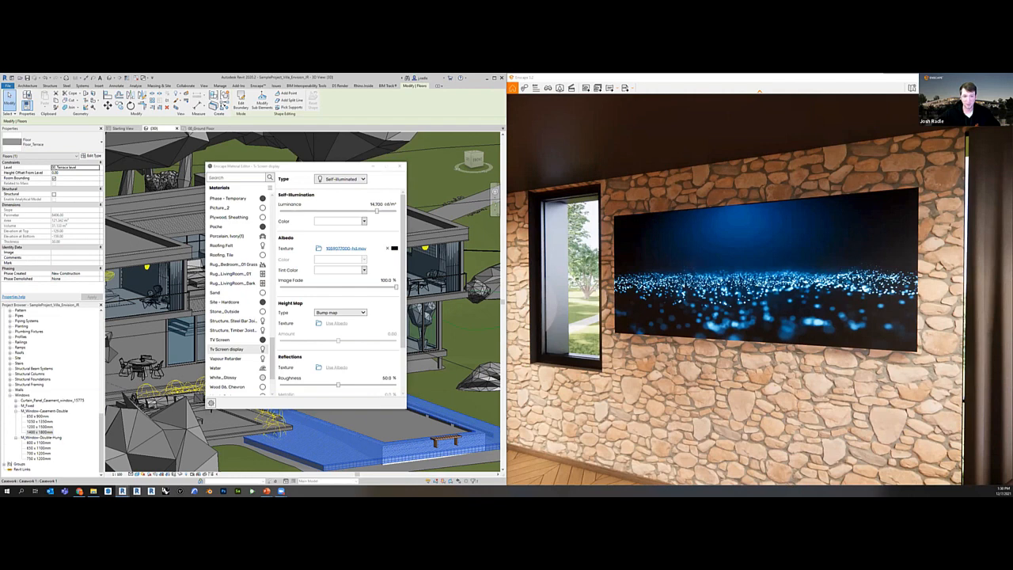
key(s)
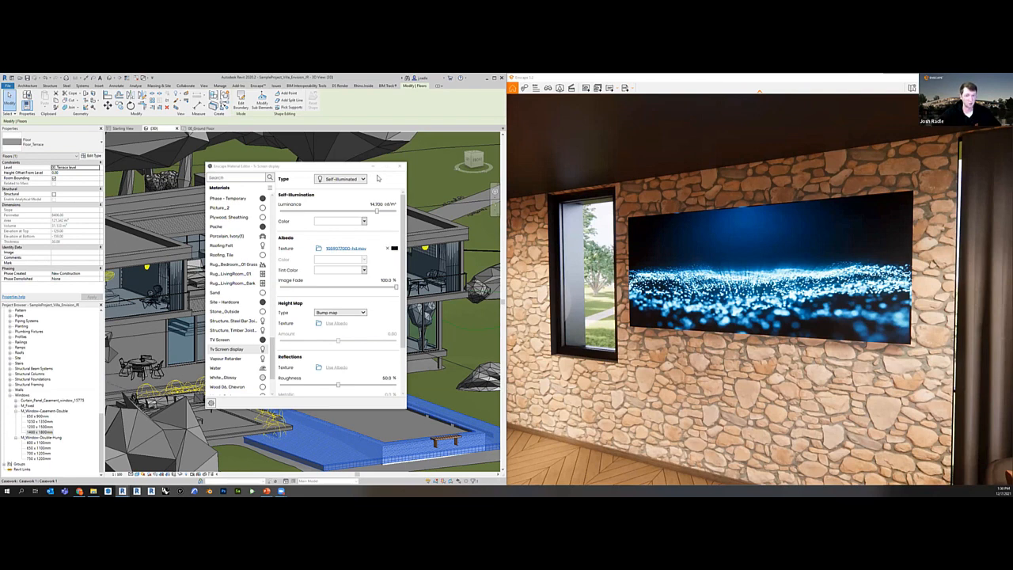
click(400, 165)
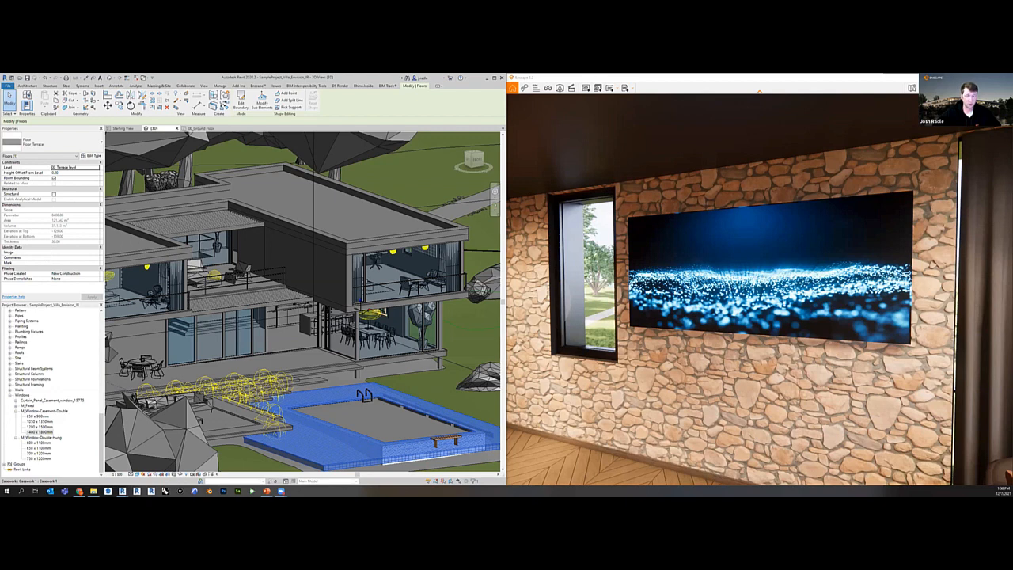
Open the Enscape Asset Library and browse its Vegetation and People categories.
drag(712, 288, 854, 293)
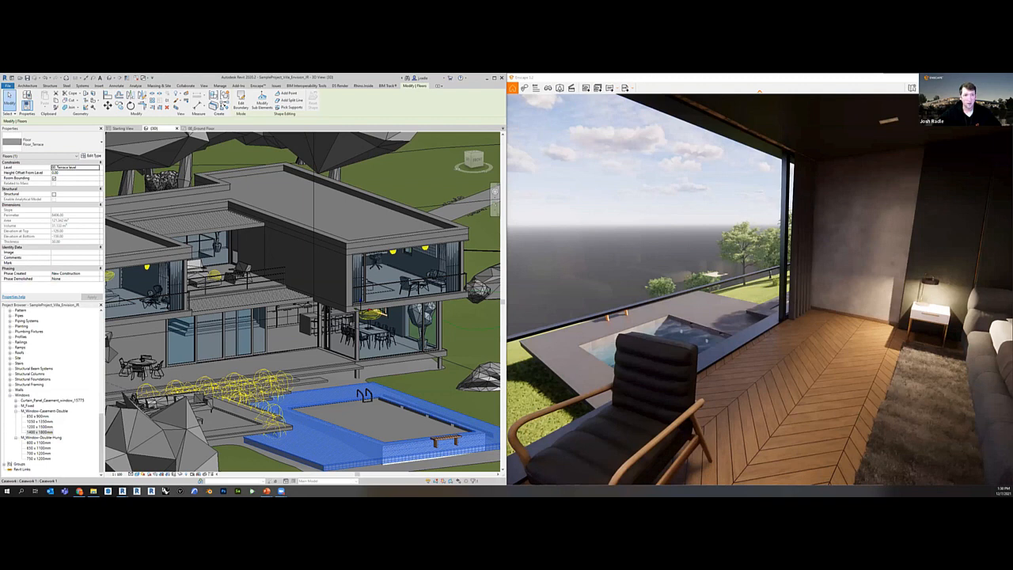
drag(712, 289, 854, 291)
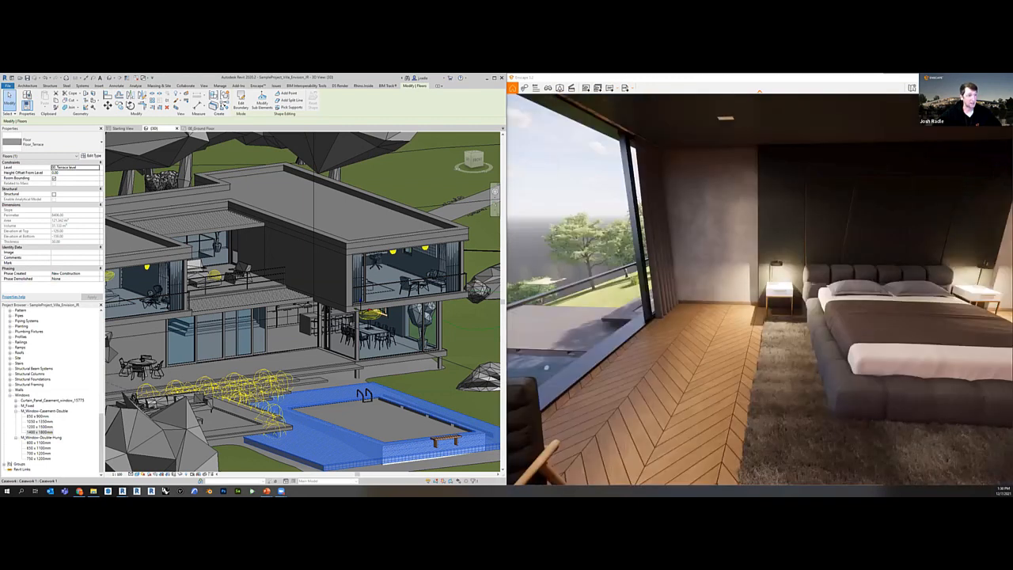
click(258, 85)
click(120, 101)
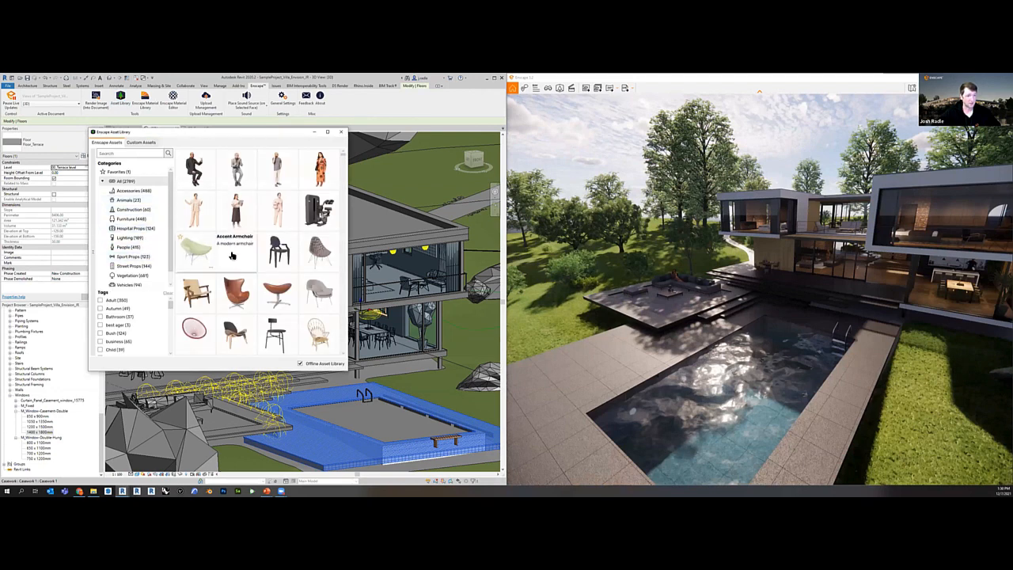
mouse_move(251, 248)
click(130, 276)
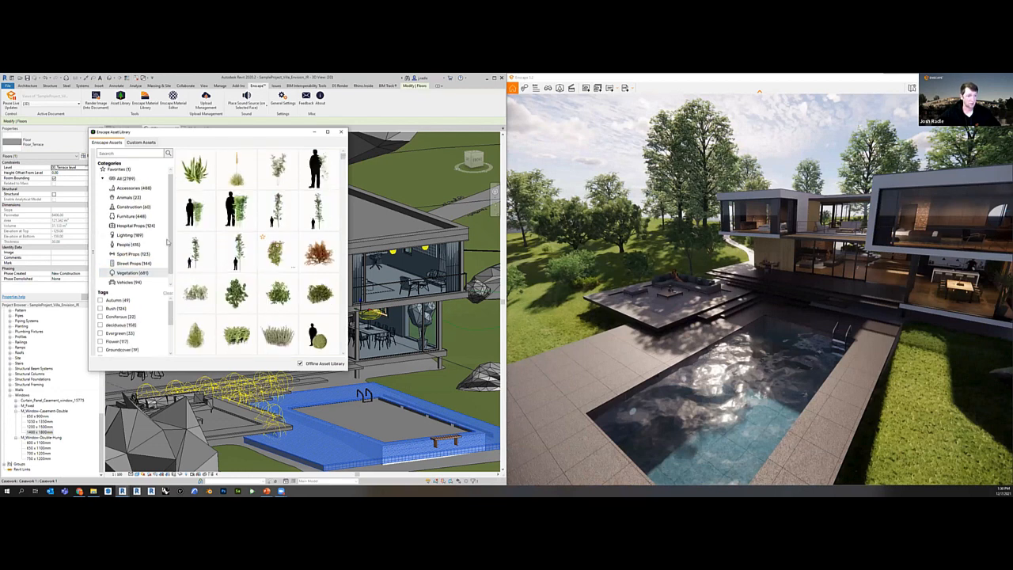
click(128, 244)
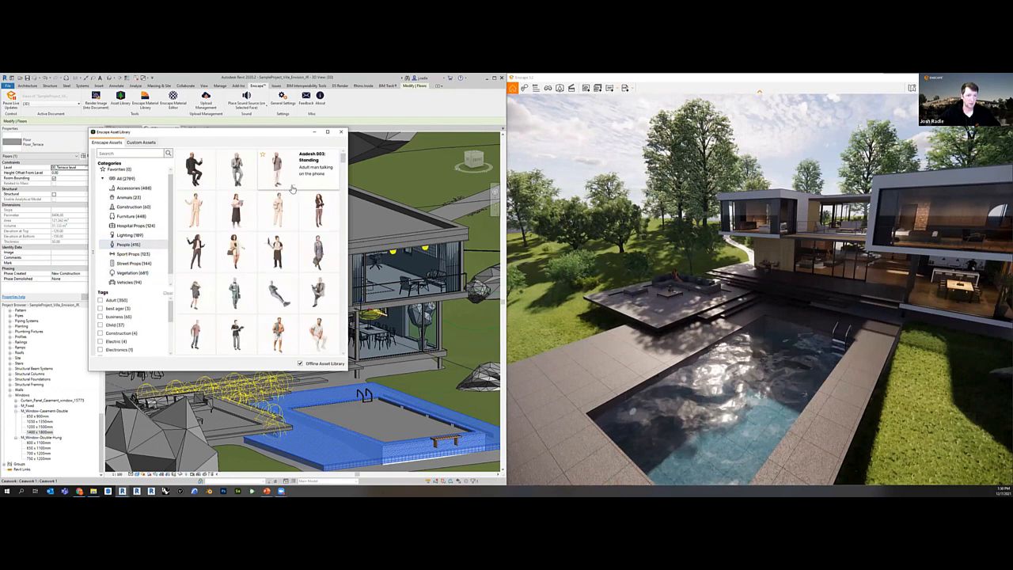
Place the asset of the standing man talking on the phone on the terrace surface near the pool ladder.
right_click(293, 188)
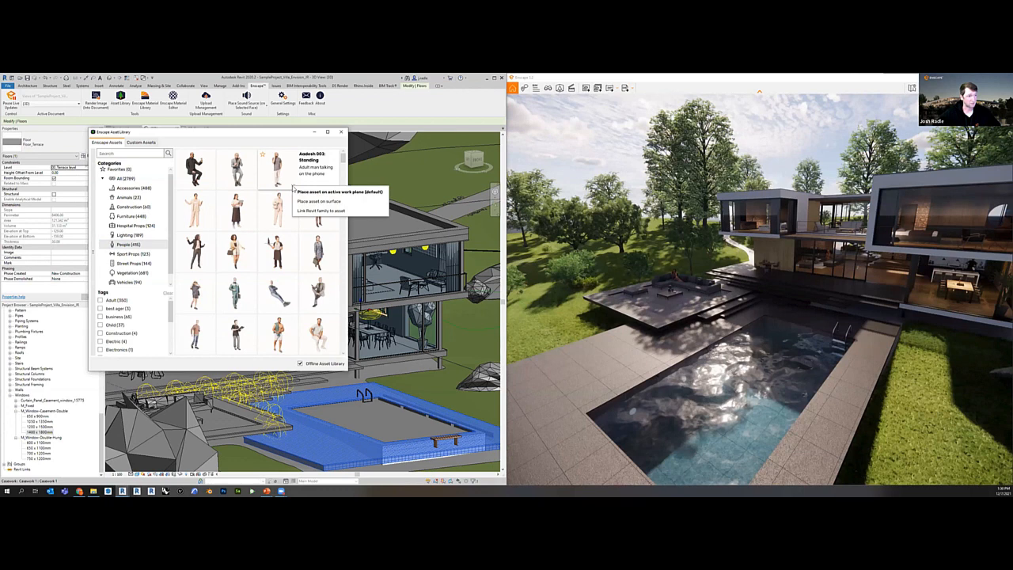
click(330, 211)
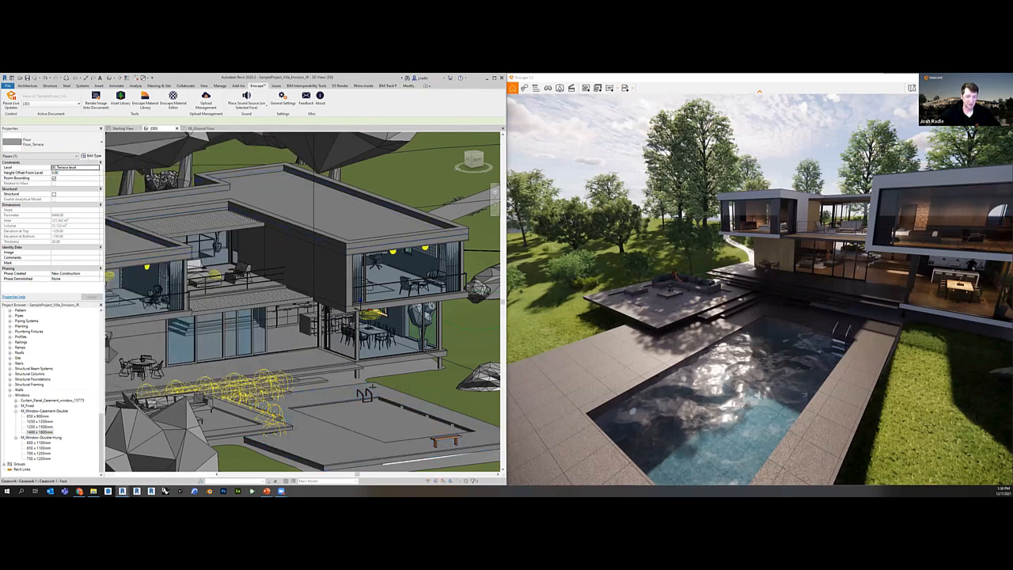
click(375, 389)
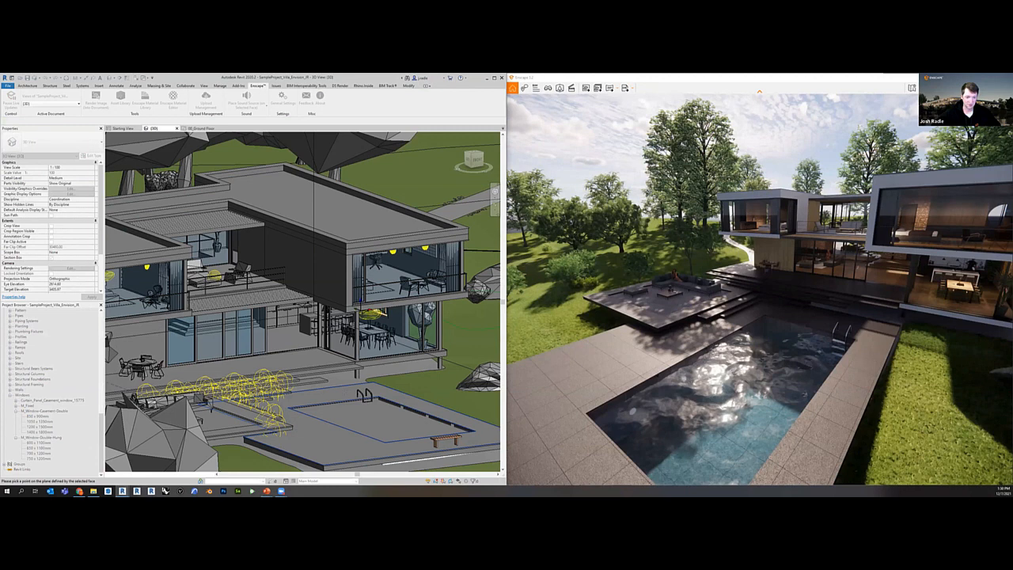
click(325, 397)
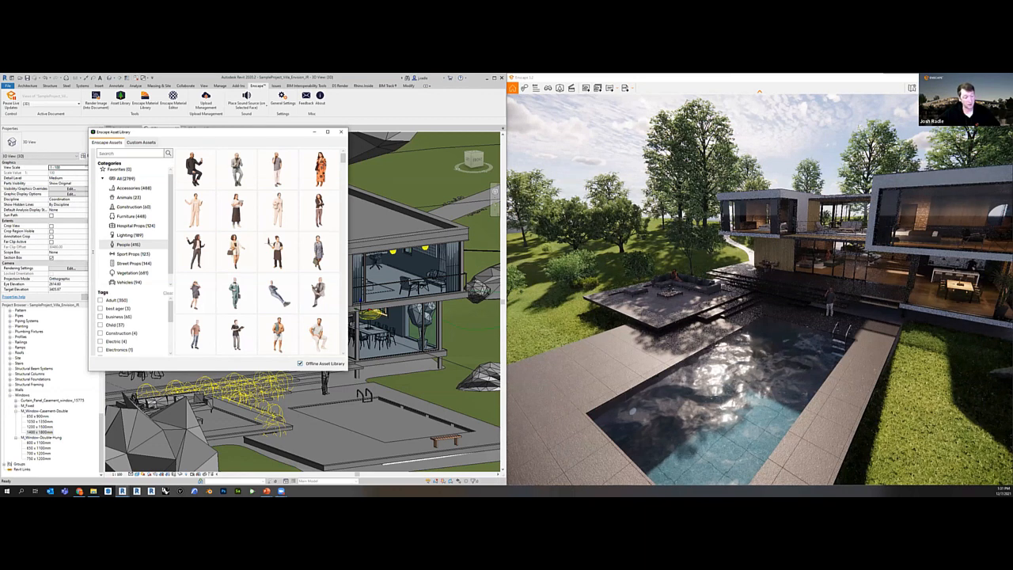
Close the asset library and examine the bench beside the pool in the rendering, the 00_Ground Floor plan and the 3D view.
drag(712, 301, 791, 301)
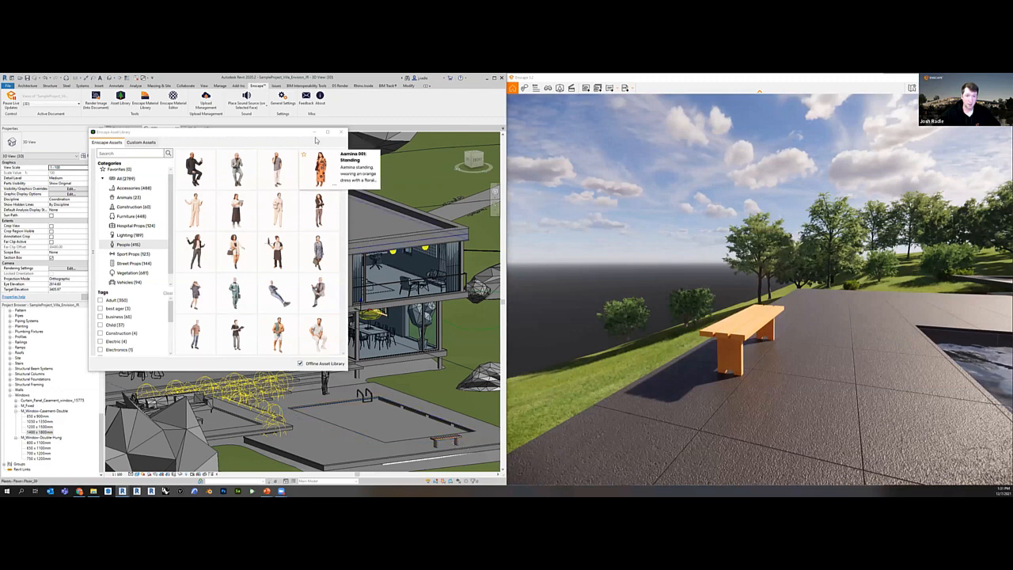
click(340, 131)
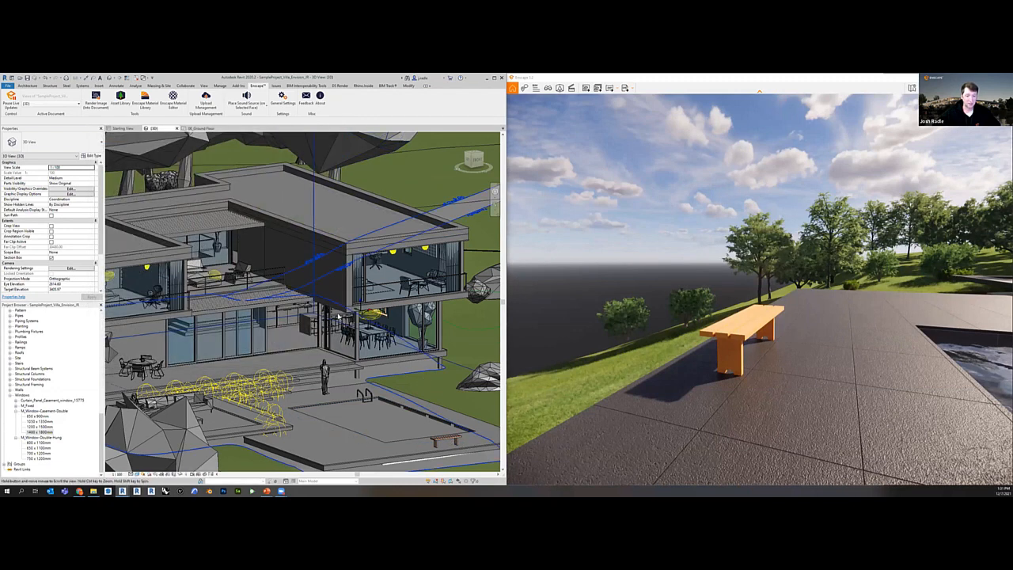
middle_drag(476, 387, 394, 326)
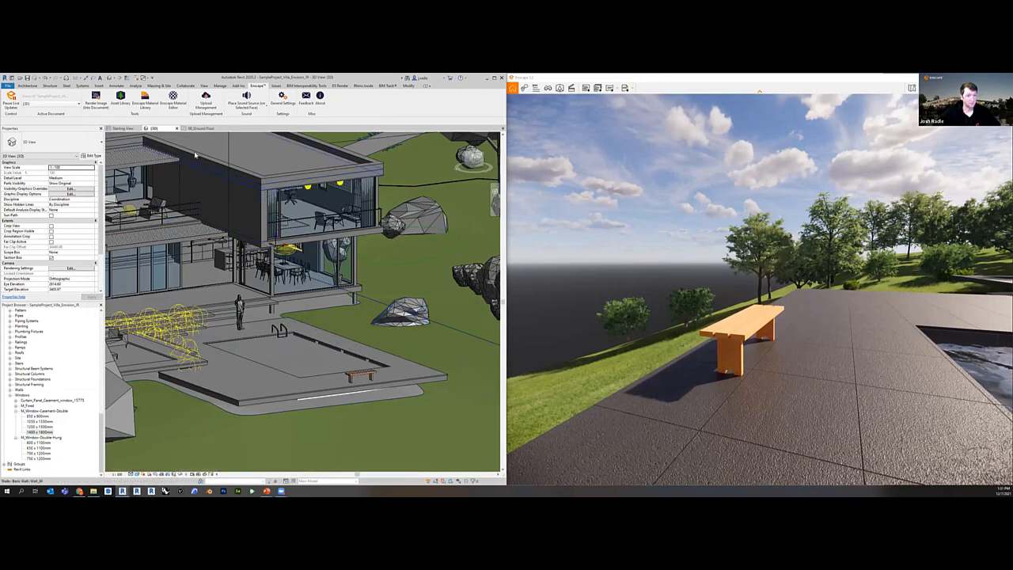
click(205, 129)
middle_drag(359, 398, 301, 271)
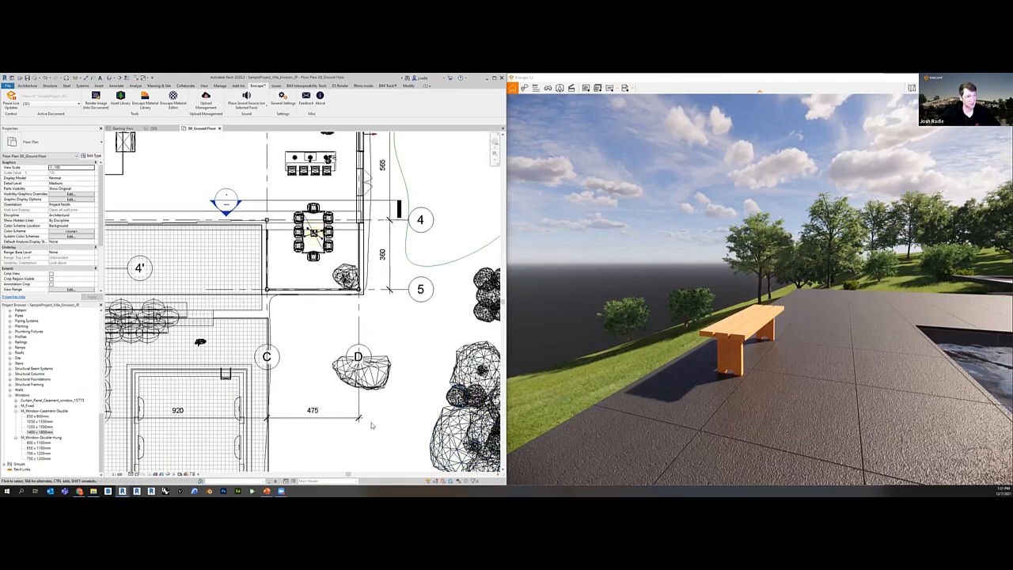
middle_drag(301, 420, 365, 335)
middle_drag(316, 468, 384, 353)
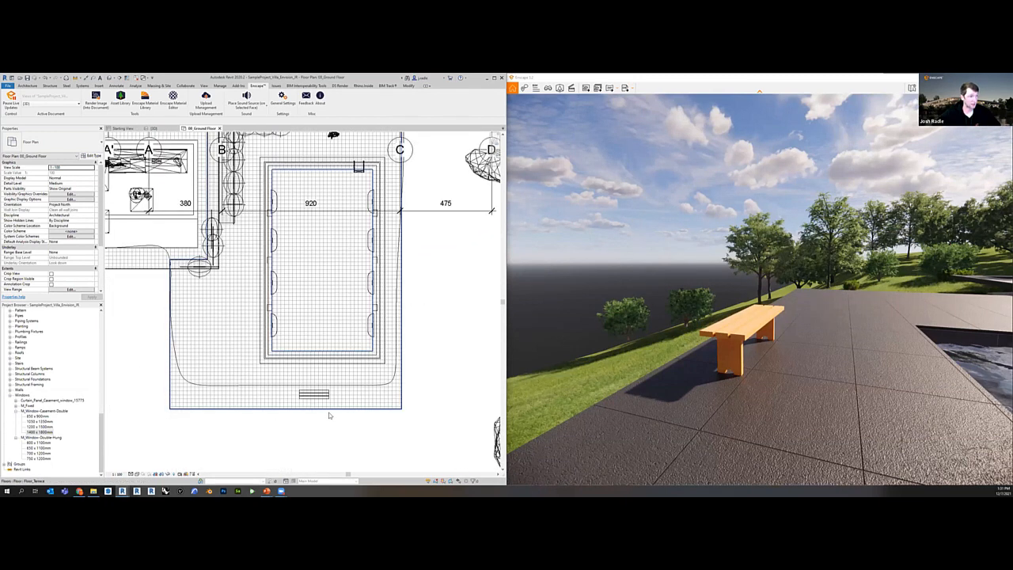
scroll(319, 399, up, 2)
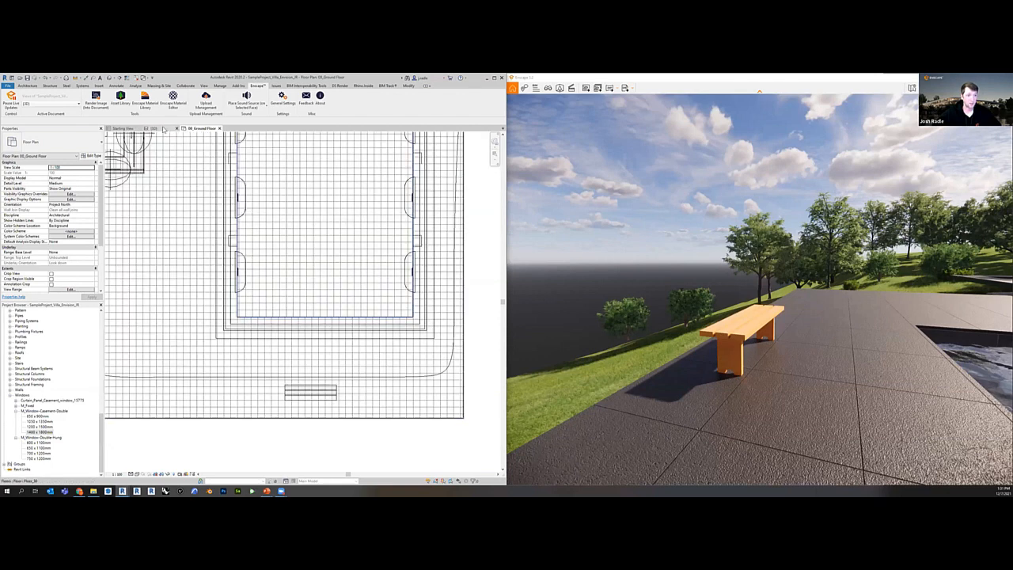
click(155, 128)
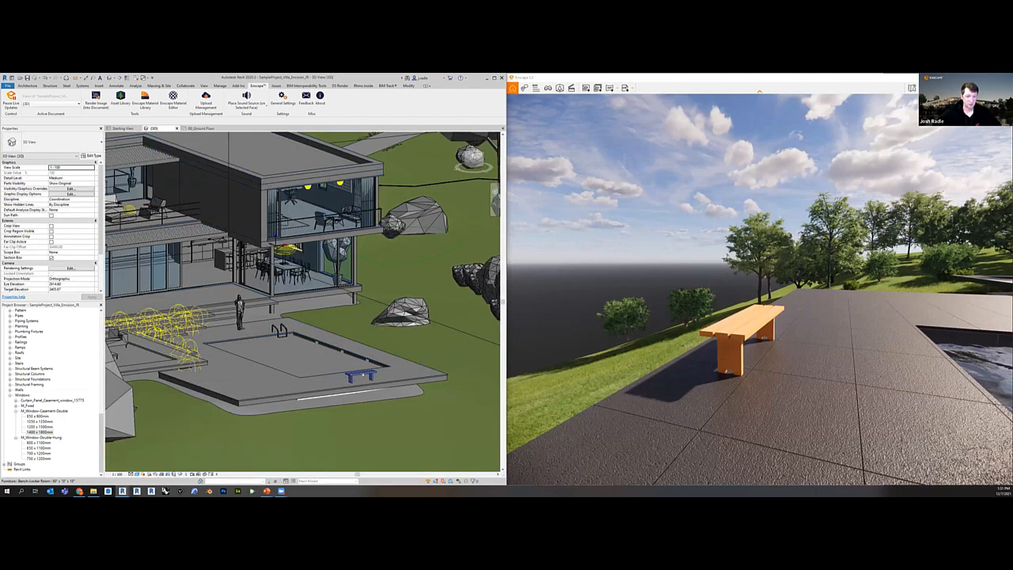
click(361, 376)
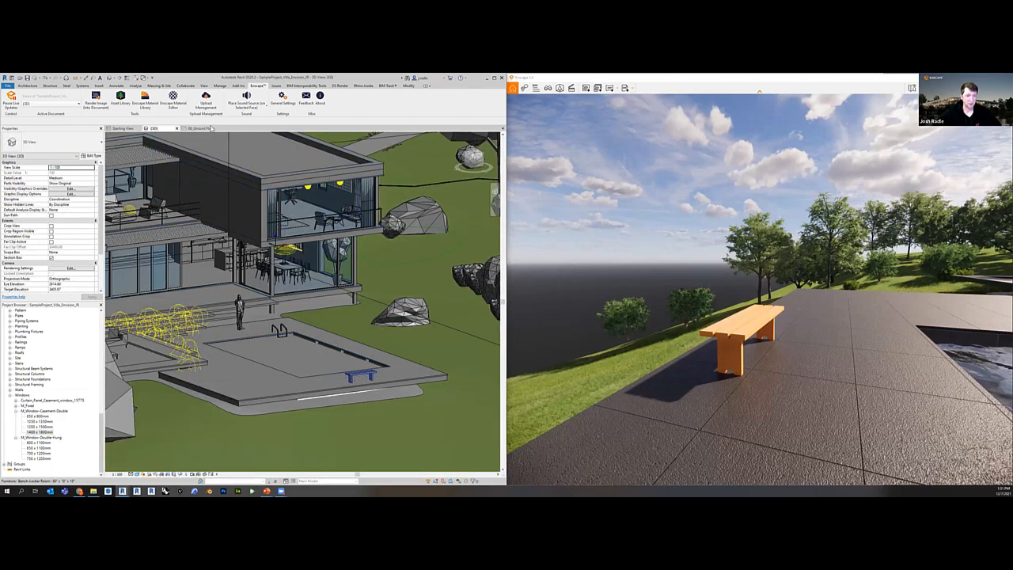
Find the Bench 12 wooden bench in the Enscape Asset Library's Furniture category and start linking a Revit family to it.
click(122, 103)
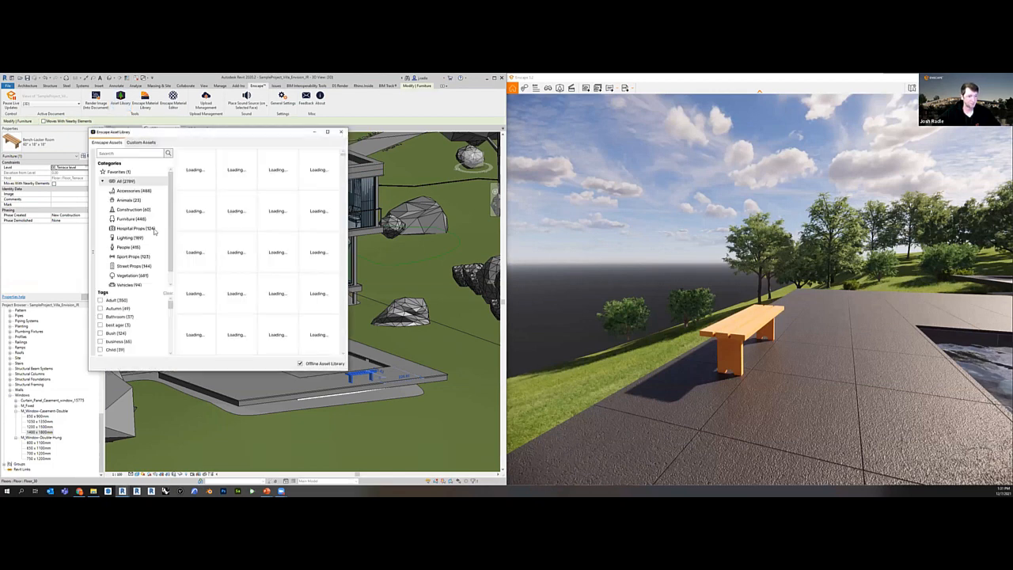
click(131, 219)
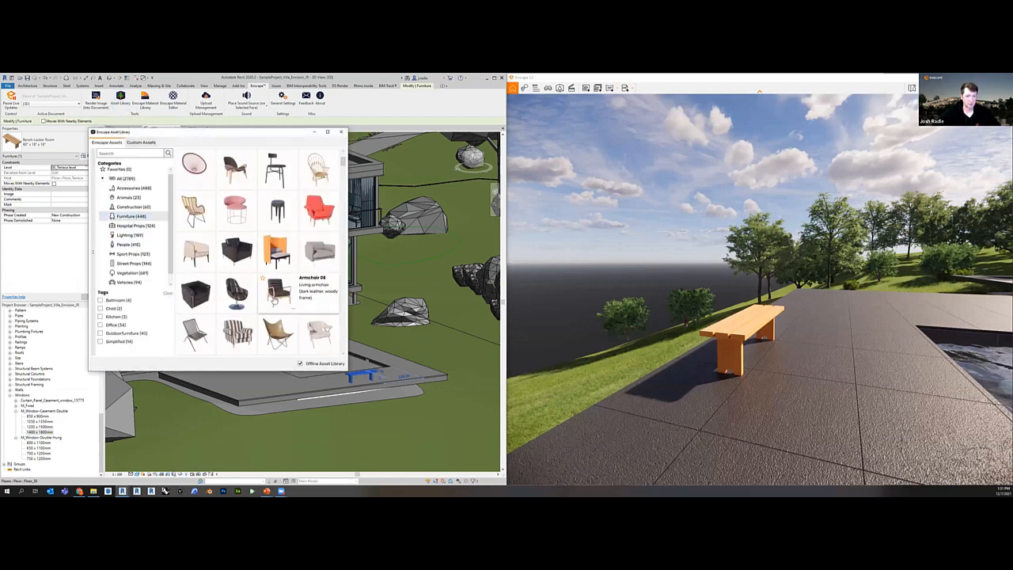
scroll(314, 340, down, 10)
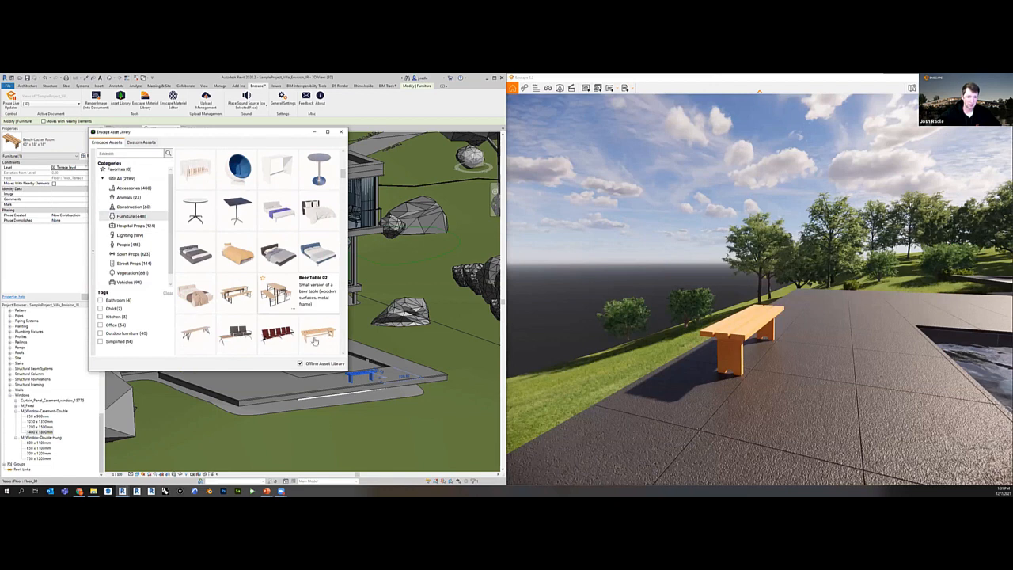
mouse_move(325, 353)
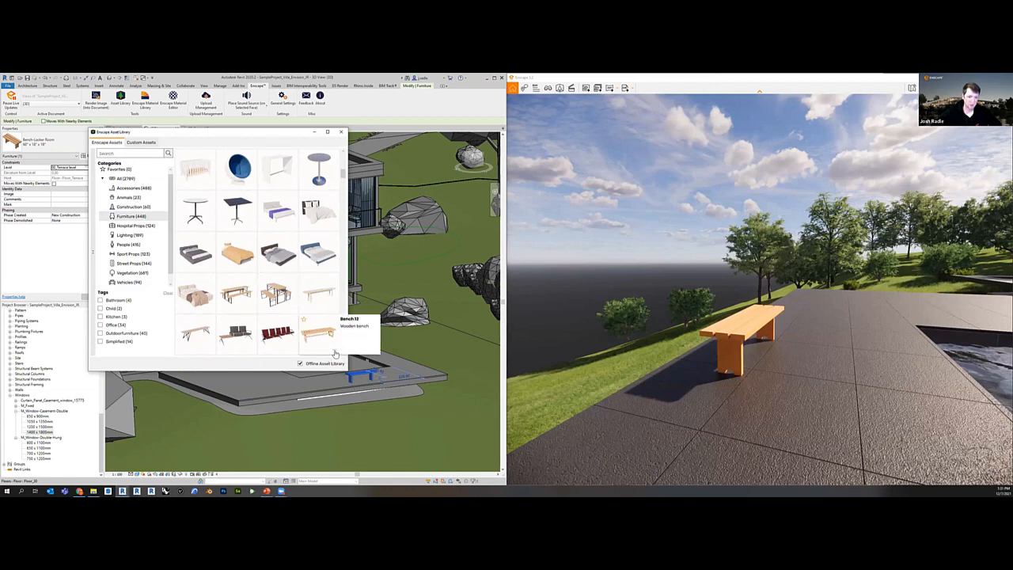
right_click(335, 352)
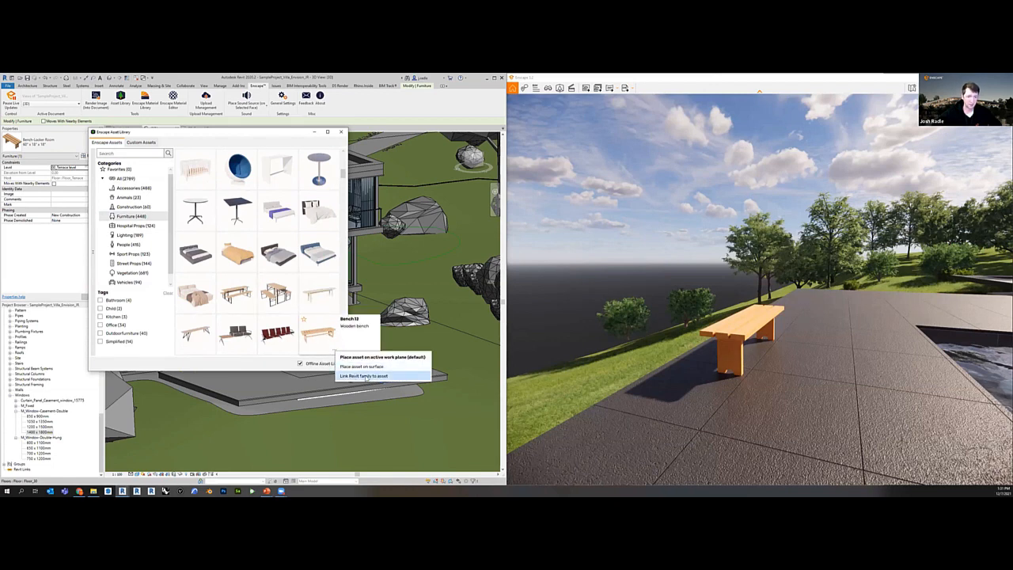
click(363, 376)
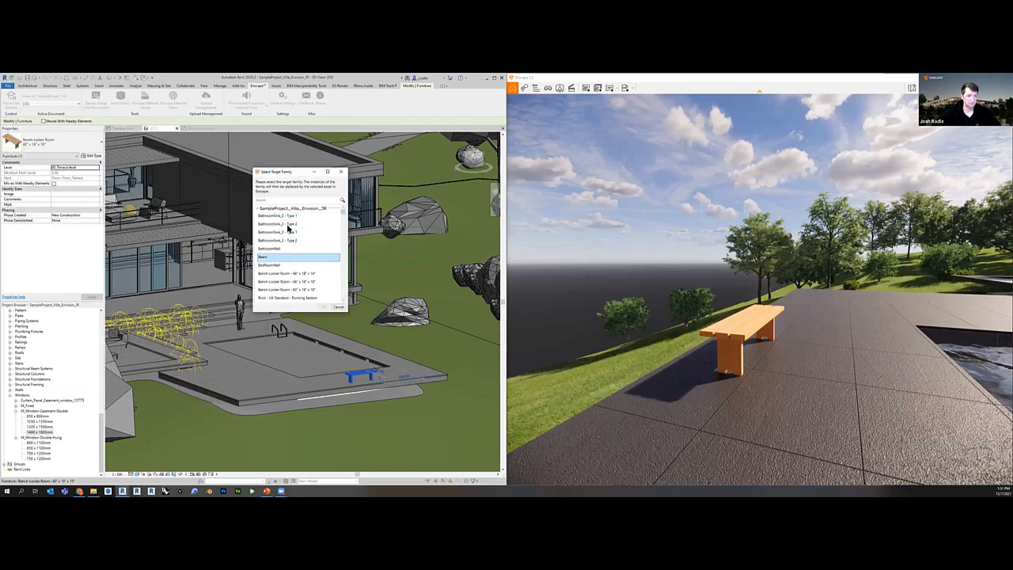
Link the Bench-Locker Room - 60" x 18" x 18" family to the chosen bench asset and close the asset library.
click(288, 268)
scroll(283, 270, down, 1)
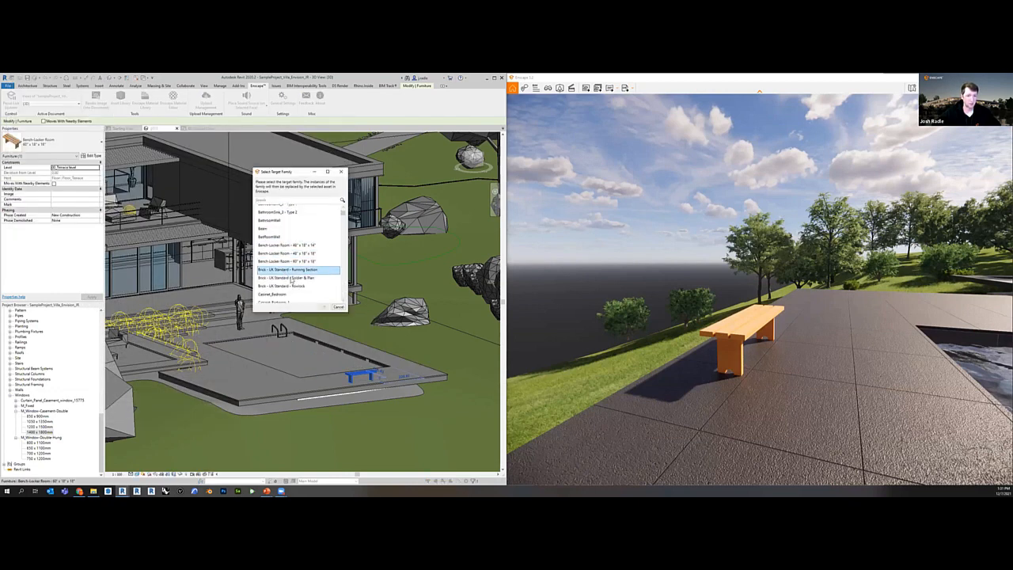
scroll(286, 248, up, 2)
scroll(285, 254, down, 1)
click(278, 265)
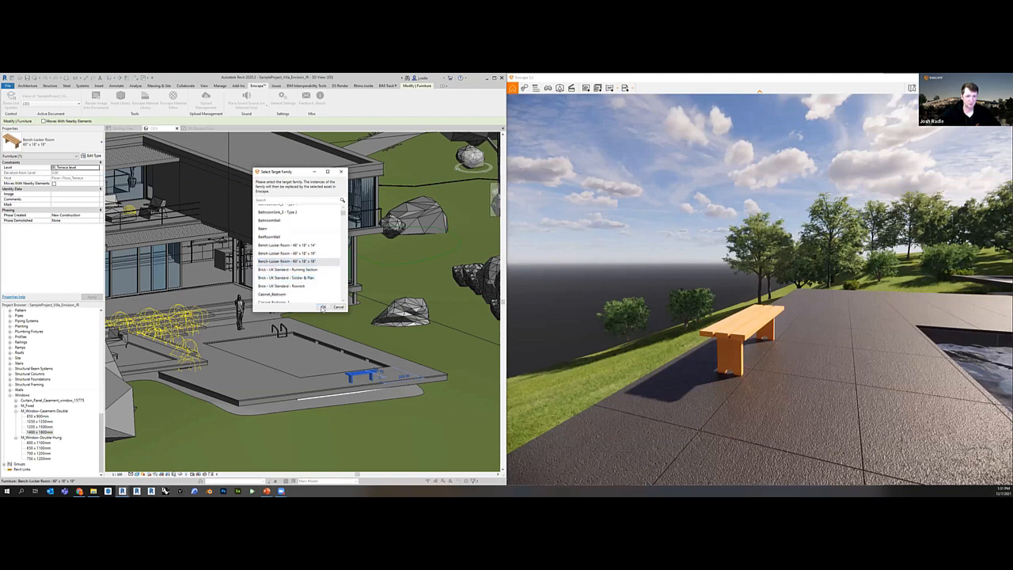
click(323, 307)
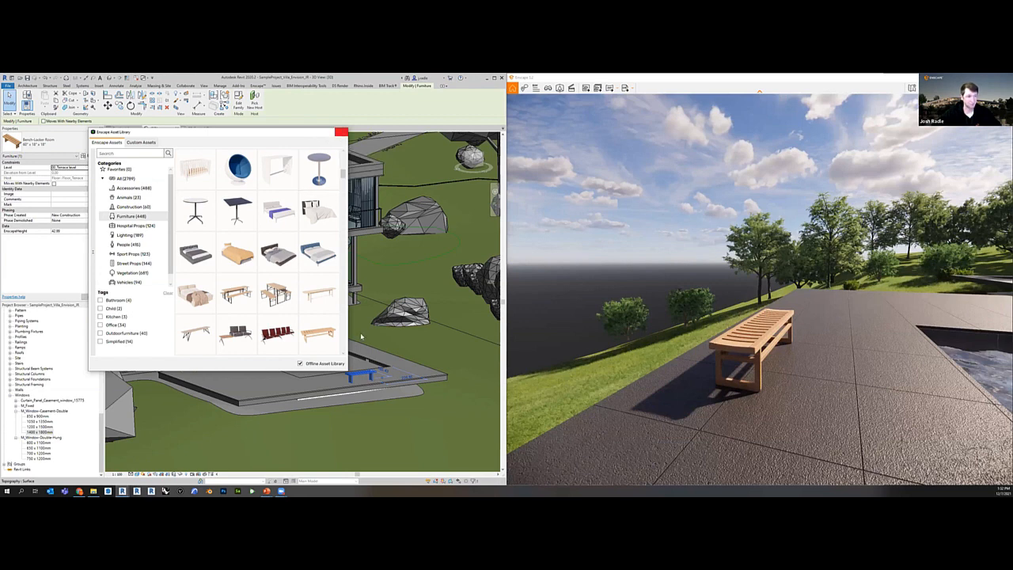
click(341, 131)
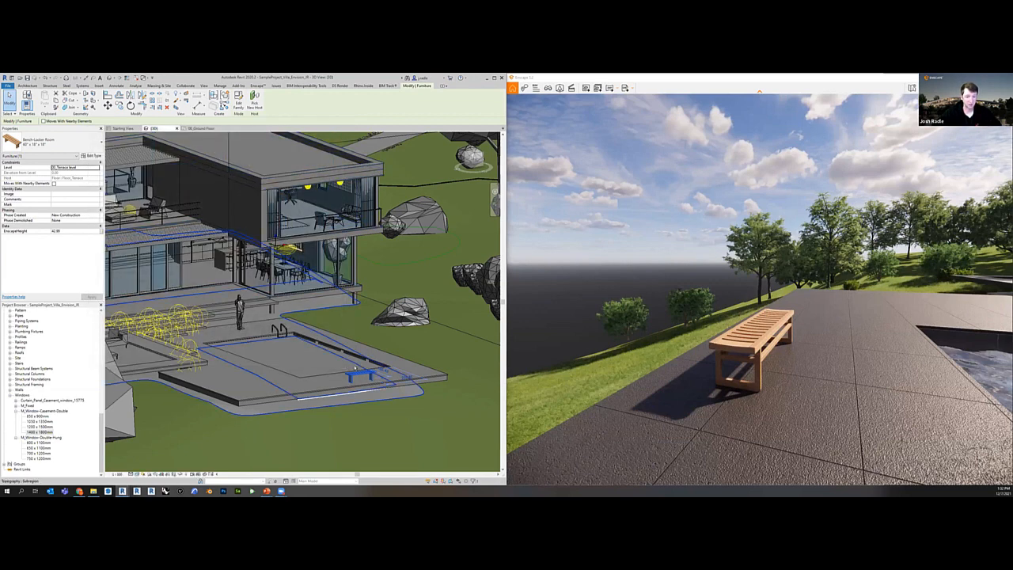
Compare the linked bench by the pool in the 3D view with its appearance in the rendering.
scroll(460, 373, up, 5)
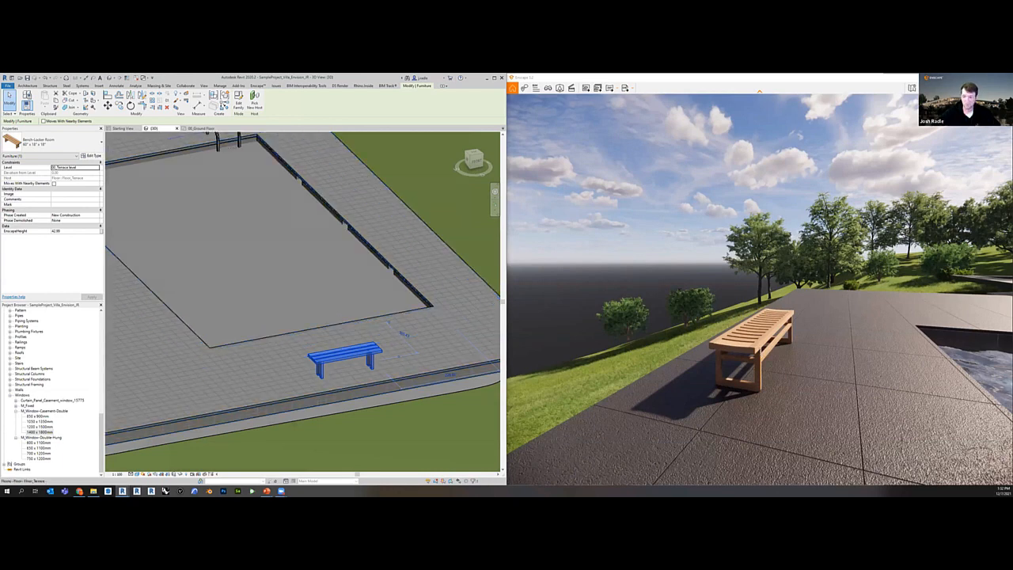
right_drag(736, 344, 799, 357)
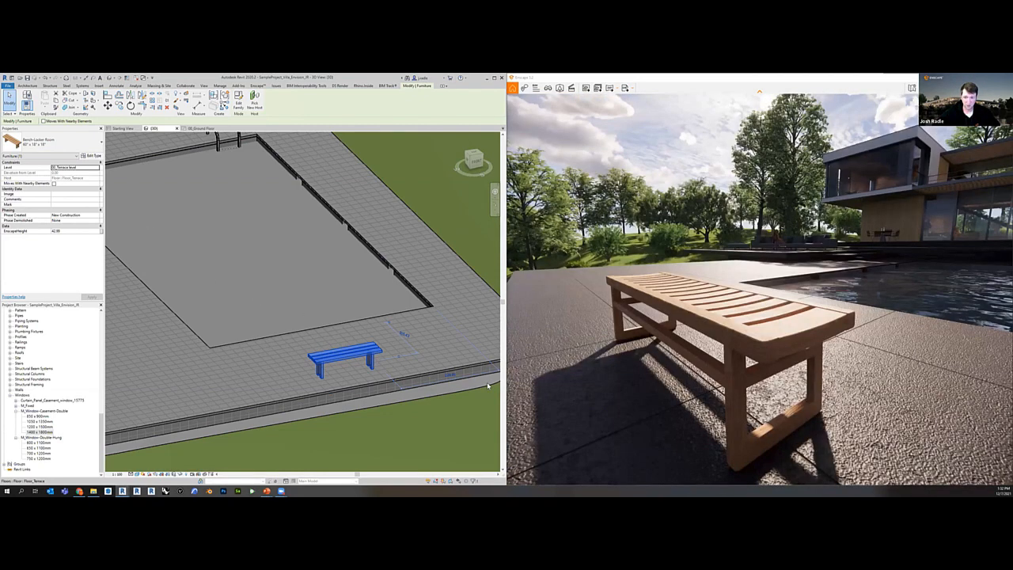
scroll(487, 382, down, 3)
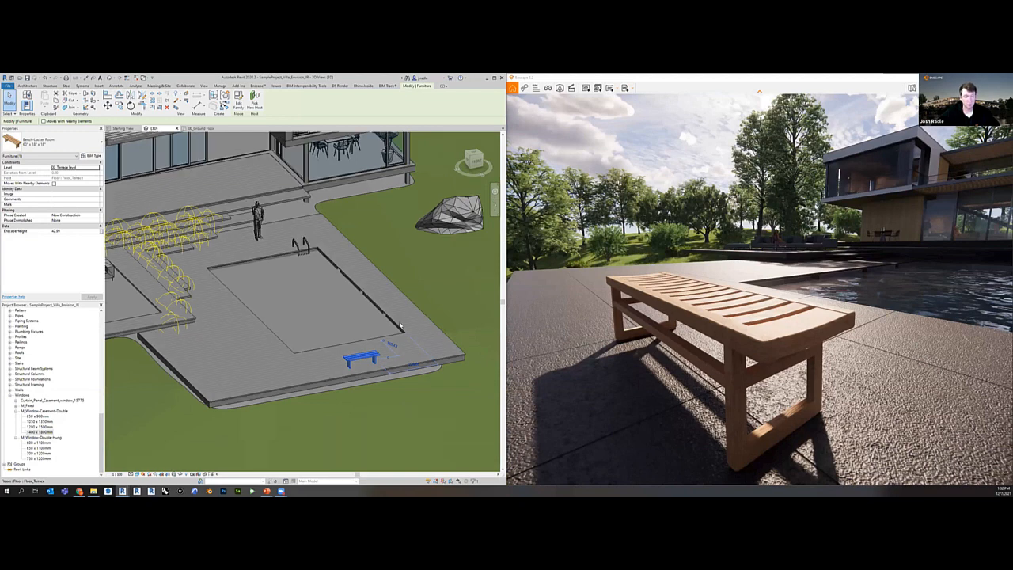
scroll(372, 297, down, 4)
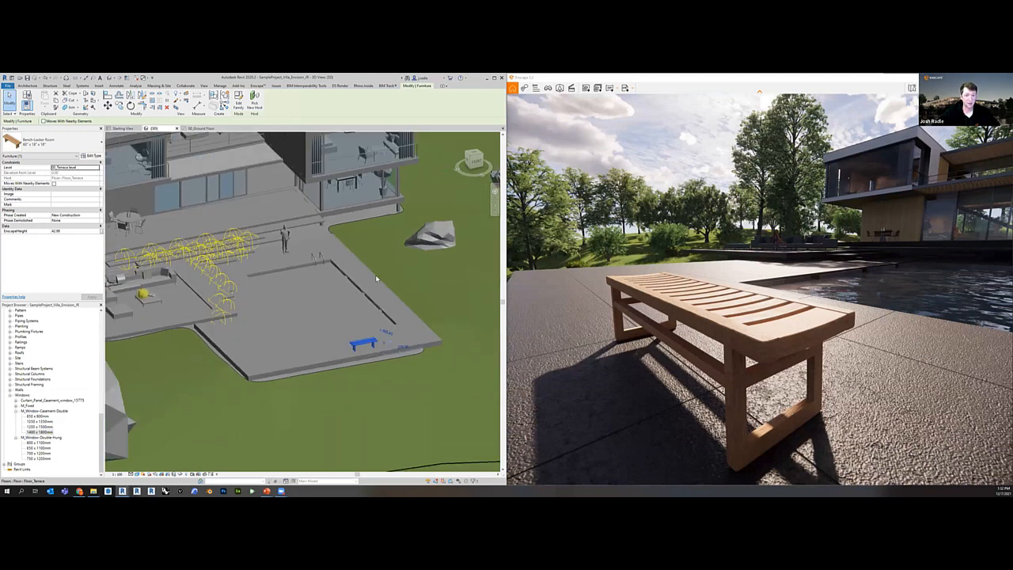
Examine the placeholder trees and the terrace around the villa in the 3D view.
scroll(402, 294, down, 2)
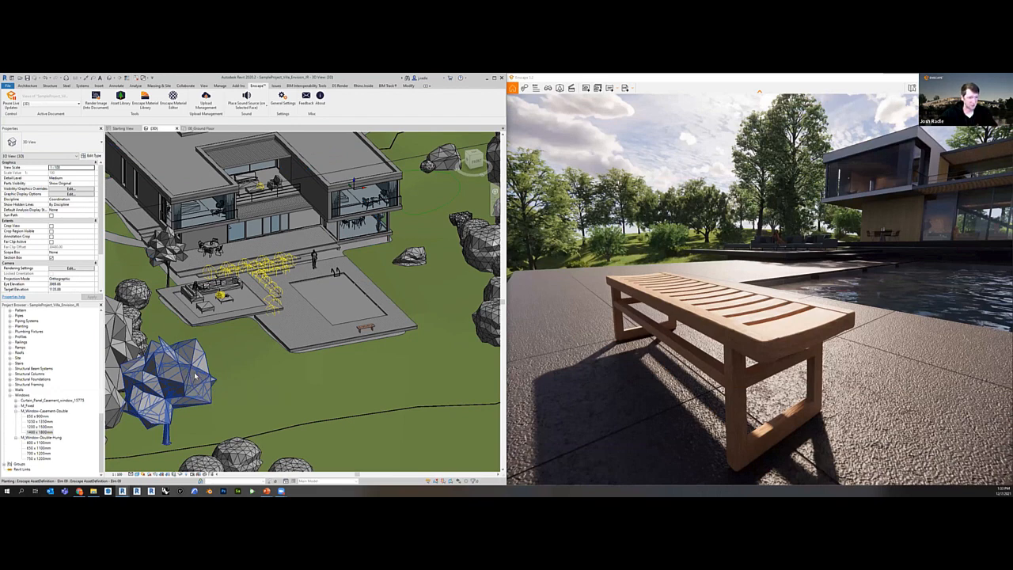
scroll(195, 376, up, 3)
scroll(261, 384, down, 2)
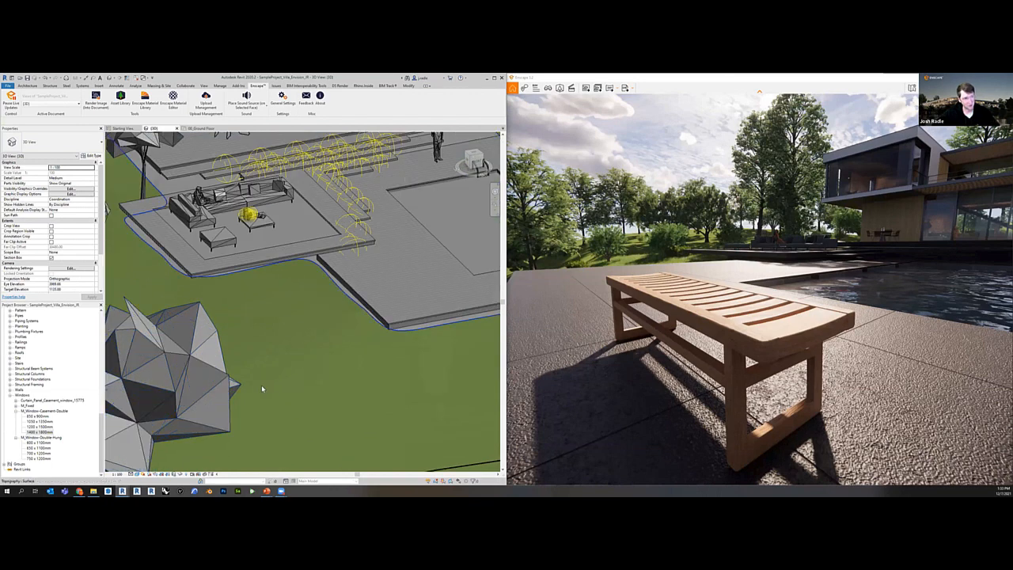
scroll(273, 381, up, 3)
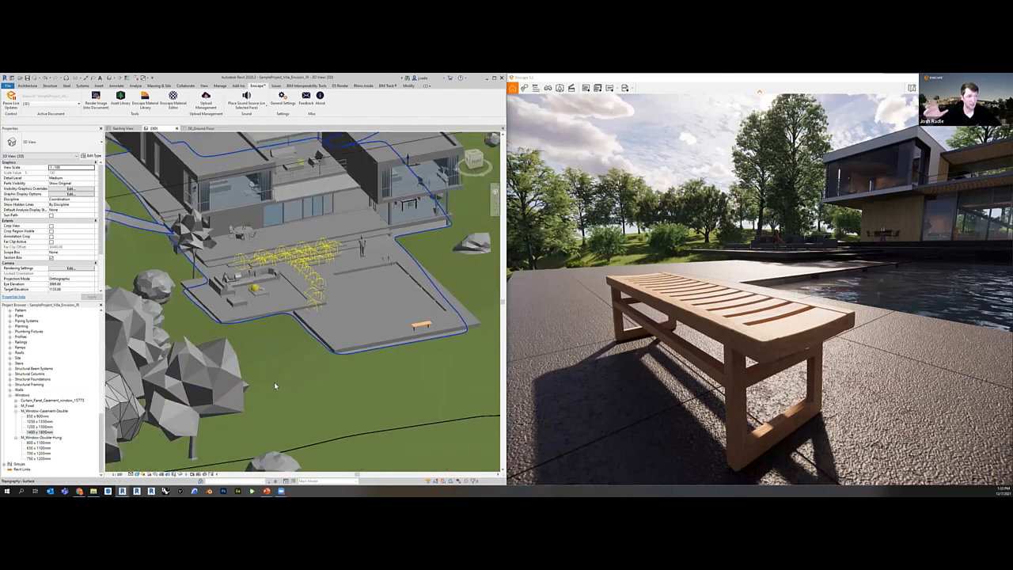
shift+middle_drag(274, 381, 440, 346)
scroll(398, 367, down, 2)
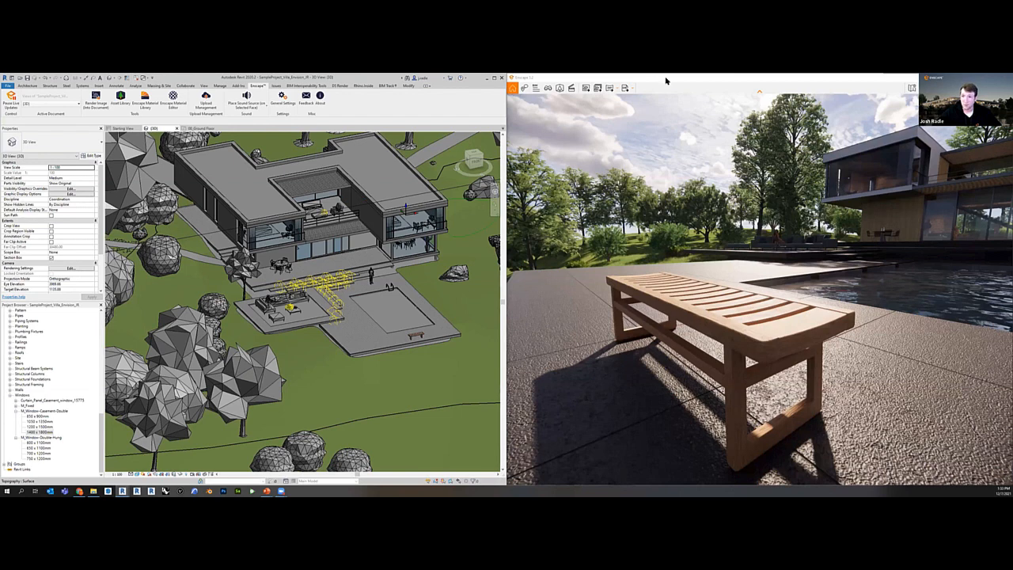
Place two standing people from the asset library on the near corners of the pool terrace in the Enscape window and apply the changes.
drag(665, 79, 666, 97)
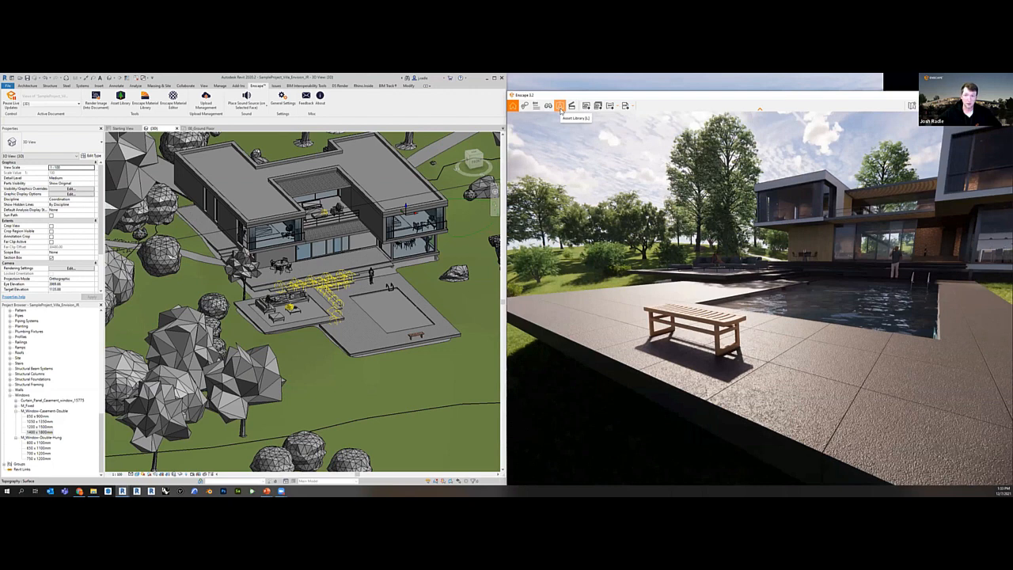
click(559, 106)
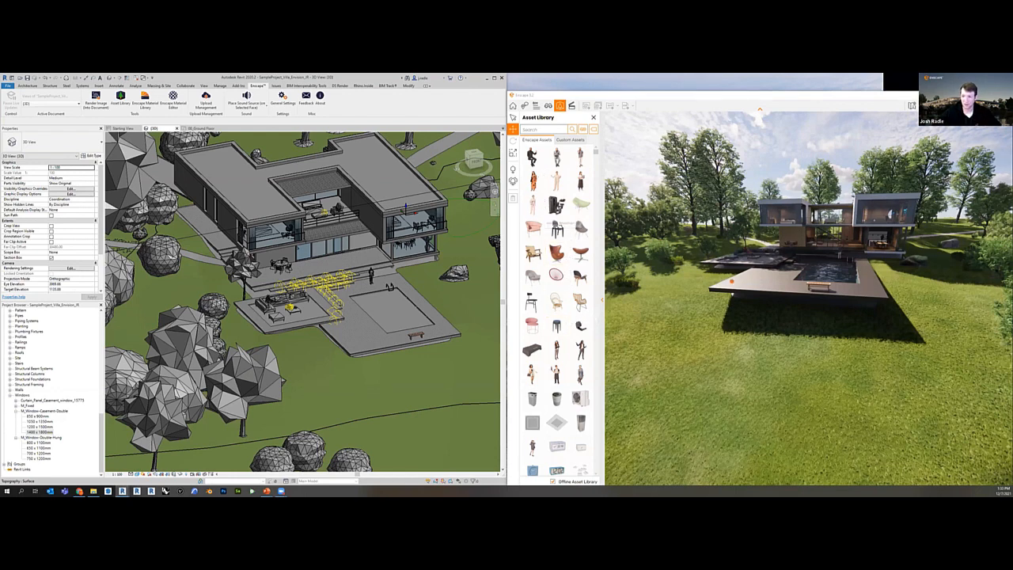
click(533, 205)
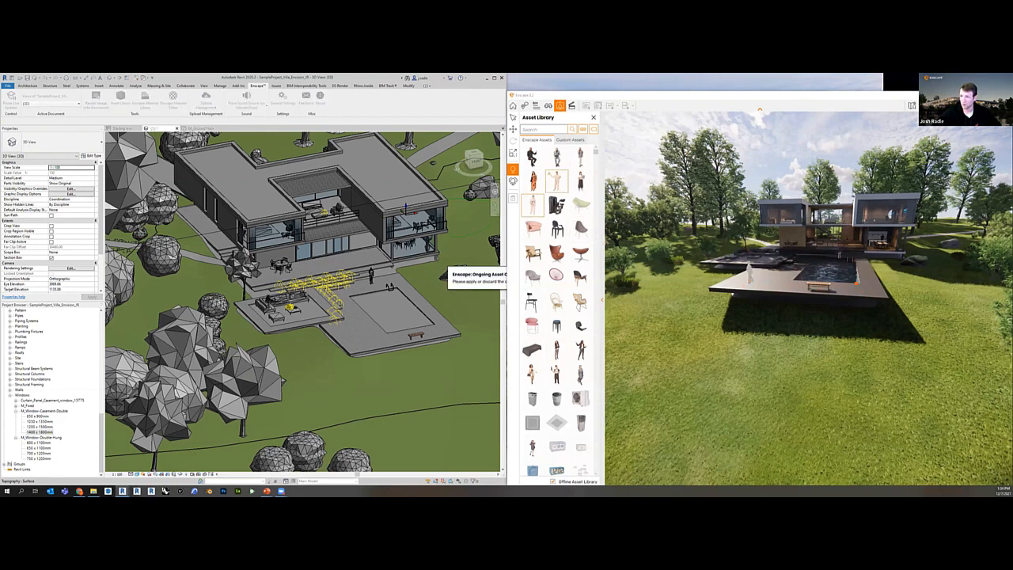
click(580, 180)
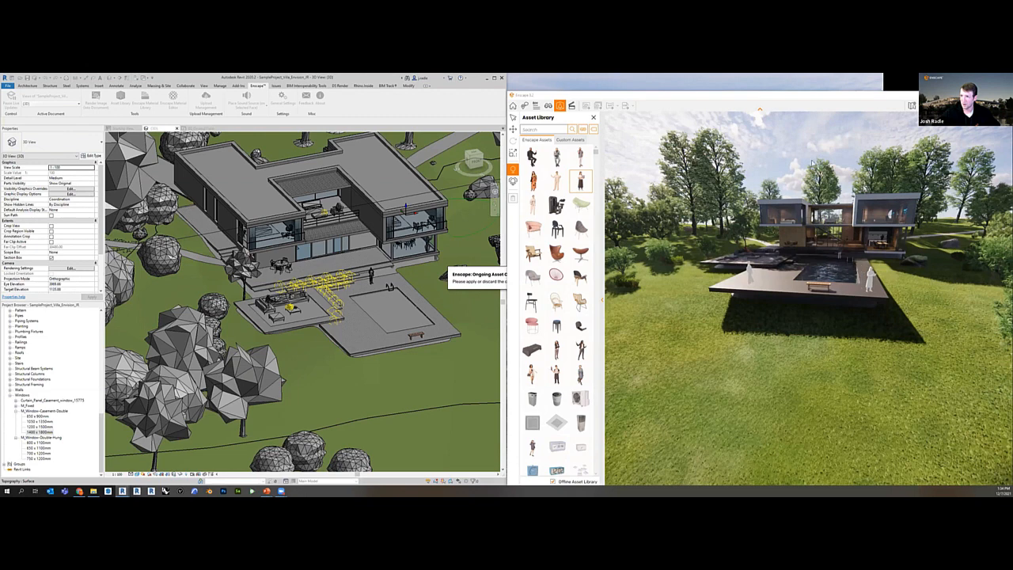
key(Escape)
click(829, 95)
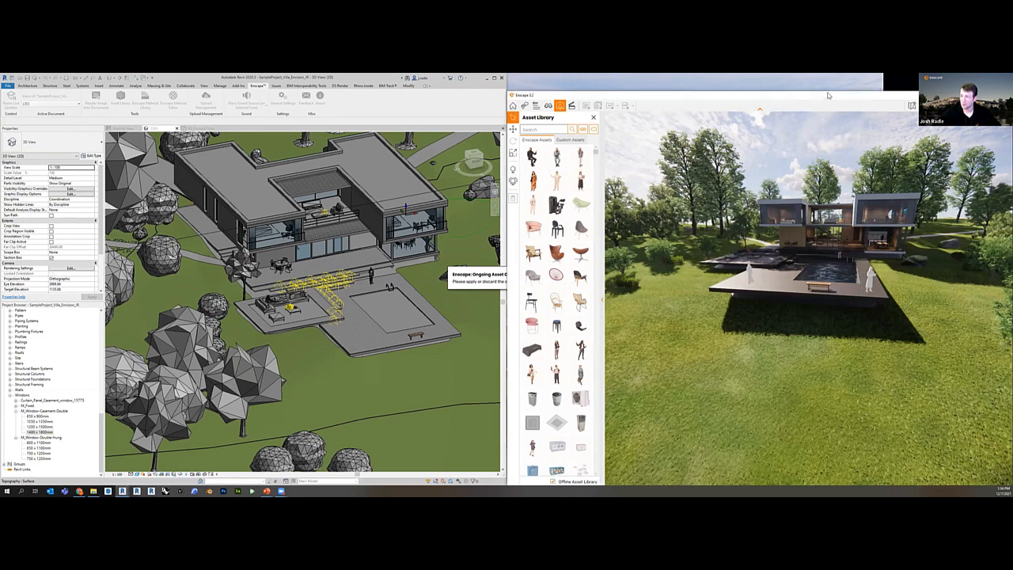
click(942, 480)
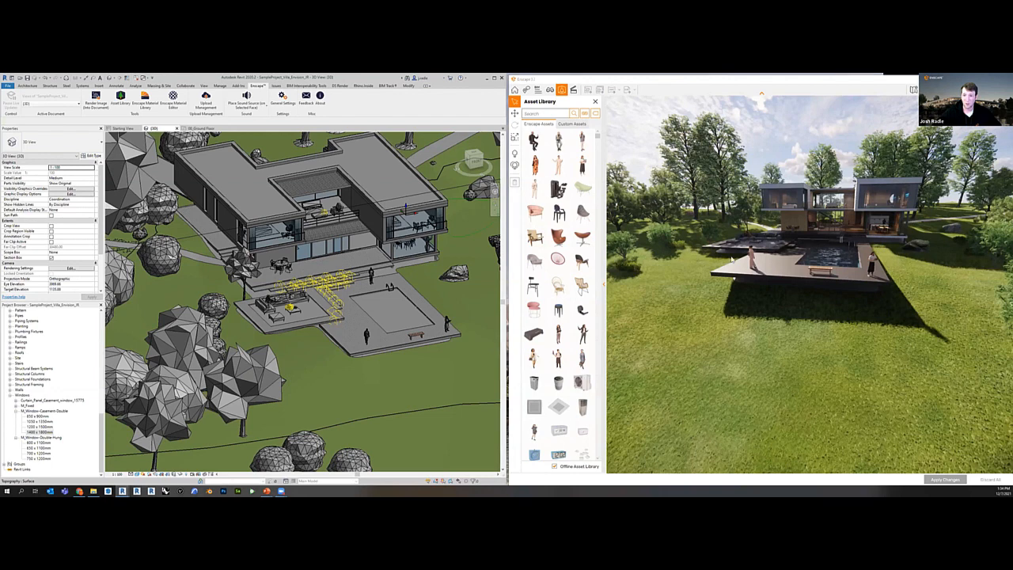
Start multi-asset placement and select three neighbouring bush and grass assets from the Vegetation category.
click(516, 167)
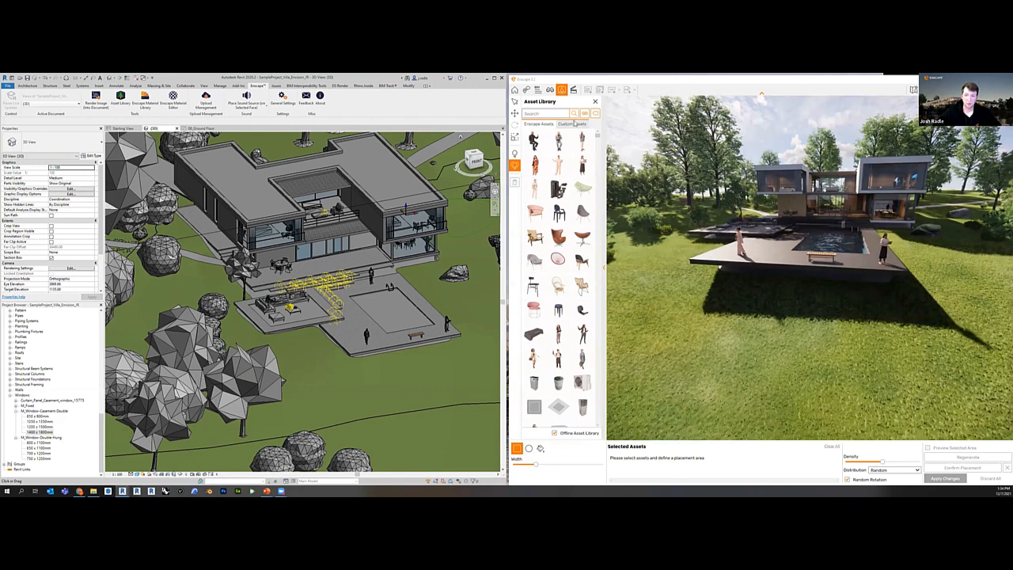
click(584, 113)
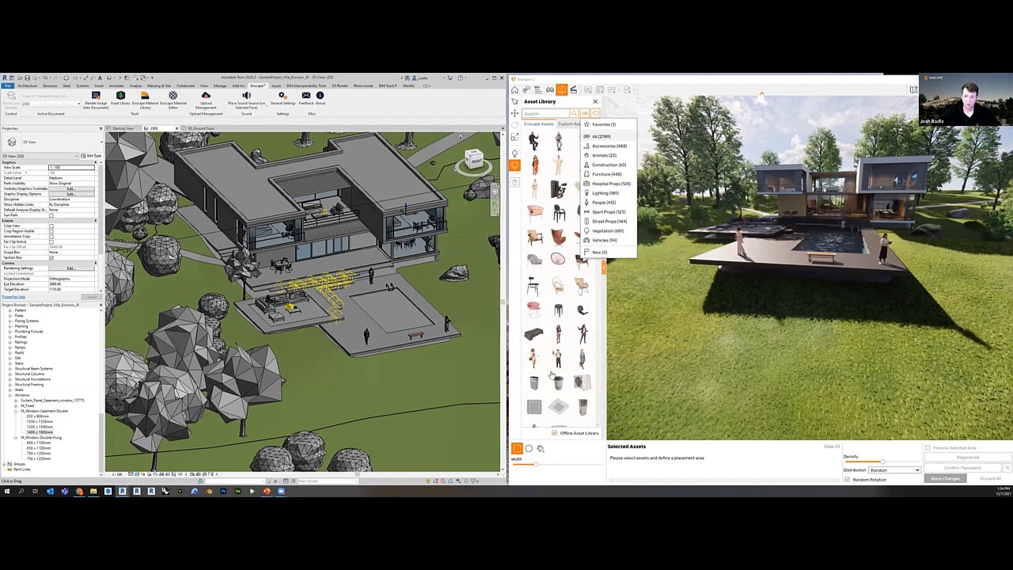
scroll(553, 374, down, 5)
scroll(552, 371, down, 4)
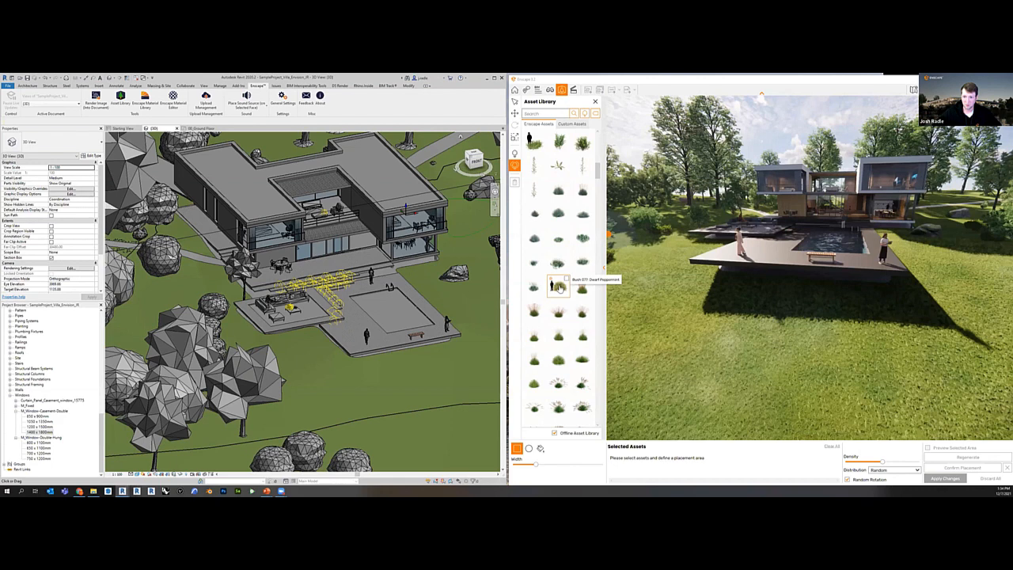
click(558, 288)
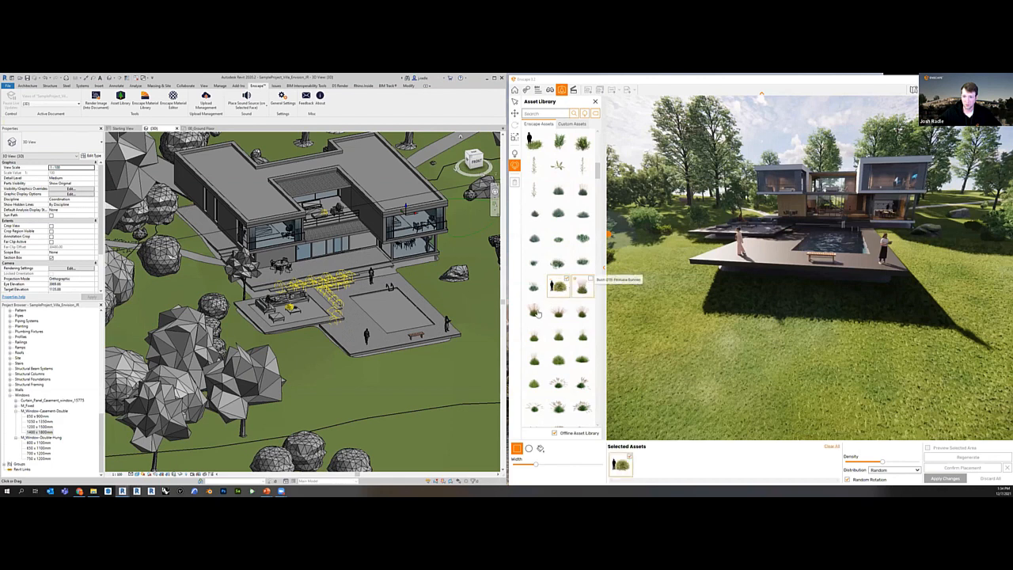
click(583, 288)
click(534, 312)
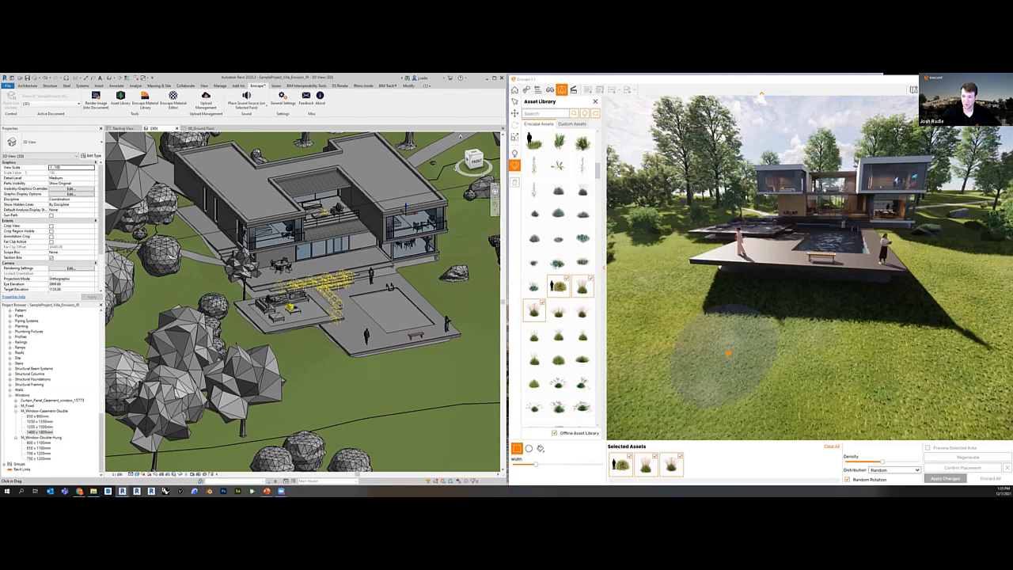
Define a straight placement strip across the lawn in front of the pool terrace and adjust both its ends.
scroll(740, 322, down, 3)
click(633, 279)
click(757, 352)
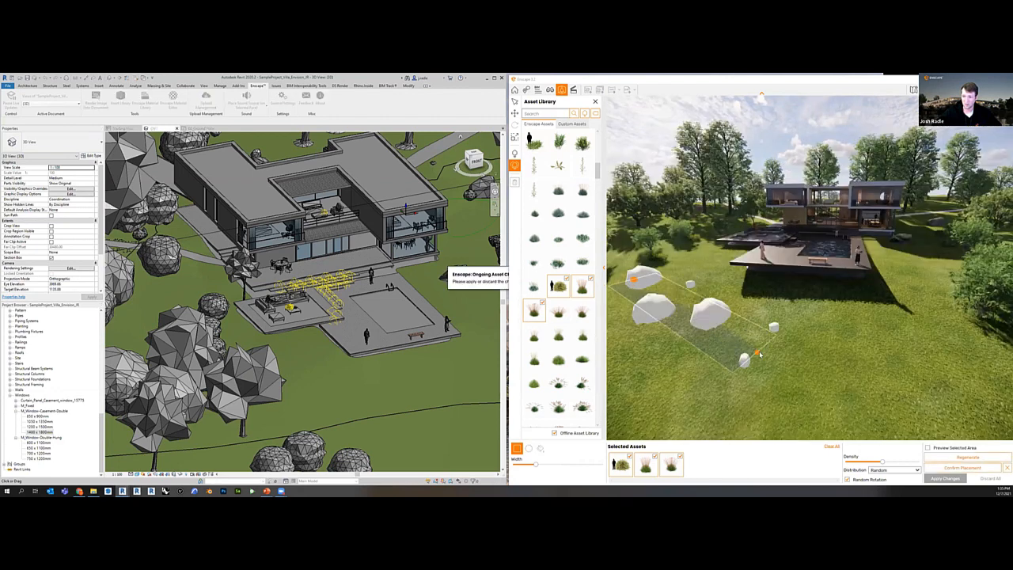
drag(757, 352, 930, 333)
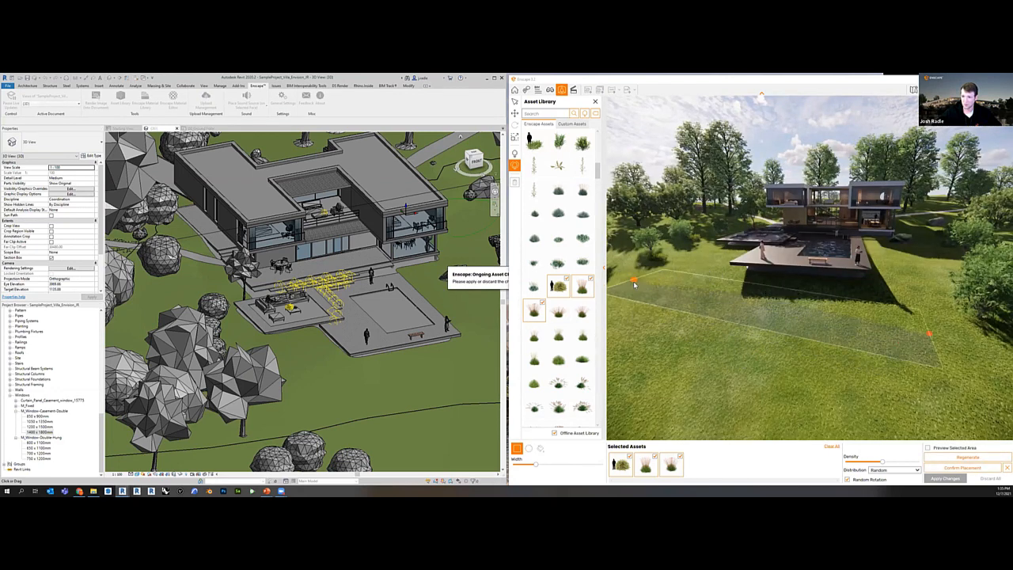
drag(633, 279, 634, 326)
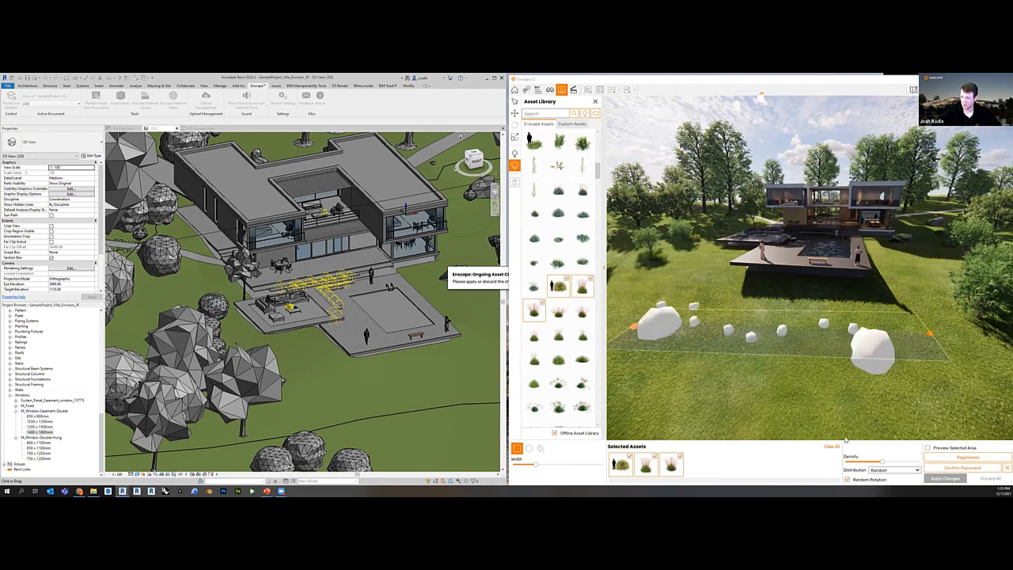
Try the Jitter distribution for the plants along the strip, and set the distribution to Uniform.
click(891, 471)
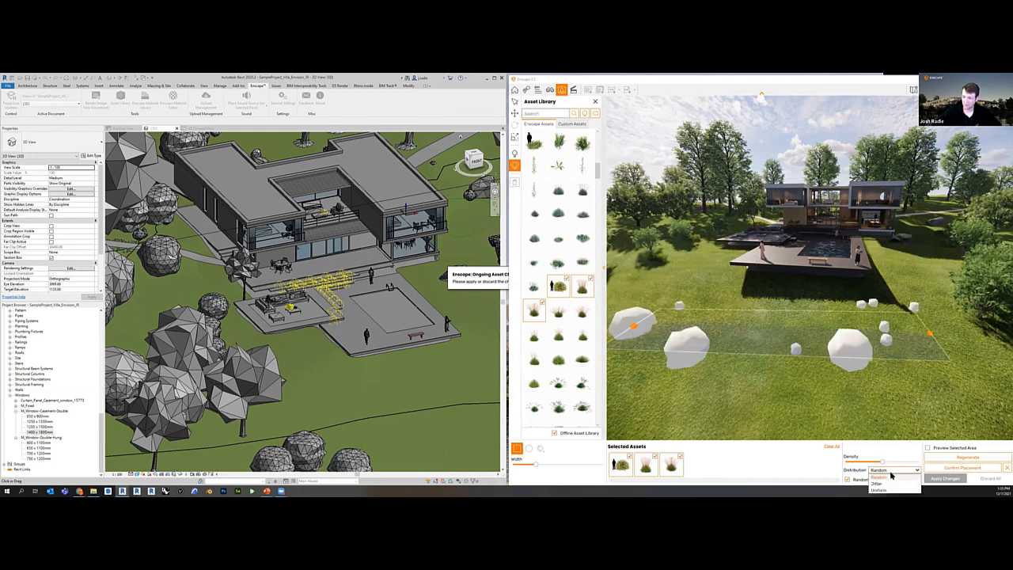
click(886, 482)
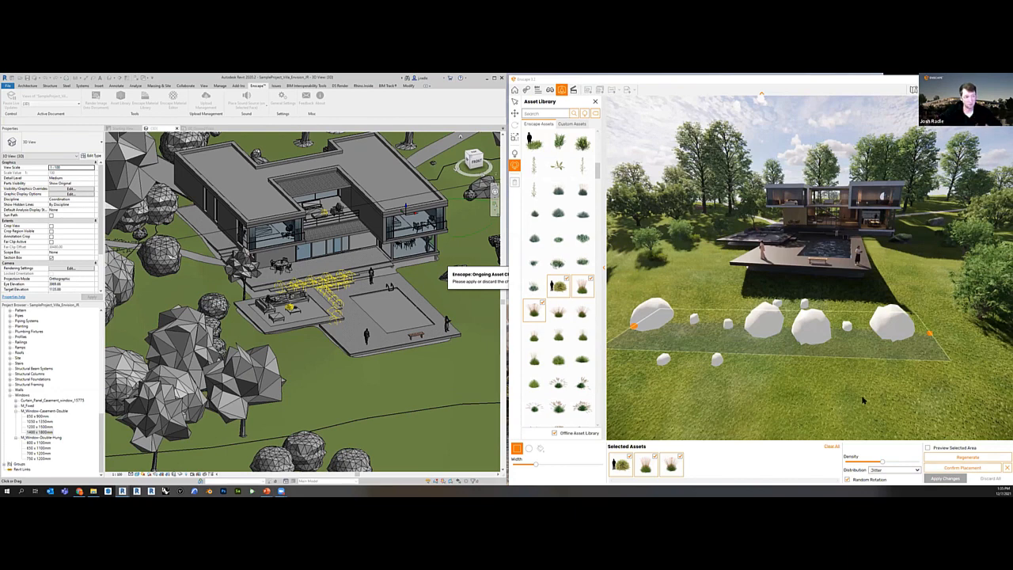
click(894, 470)
click(880, 489)
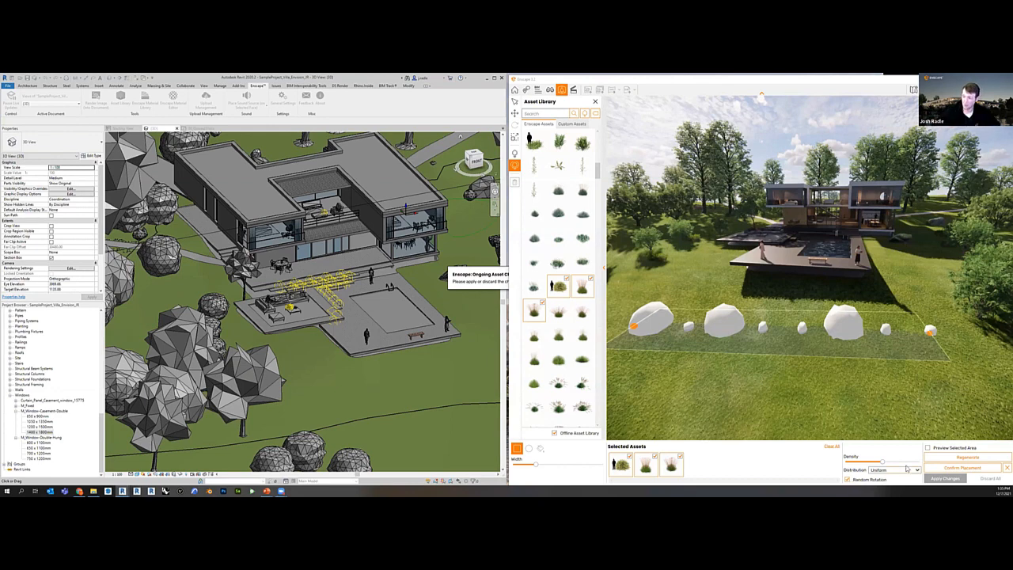
Regenerate the plant layout along the lawn strip, set the distribution to Random, confirm the placement and apply the changes.
click(944, 460)
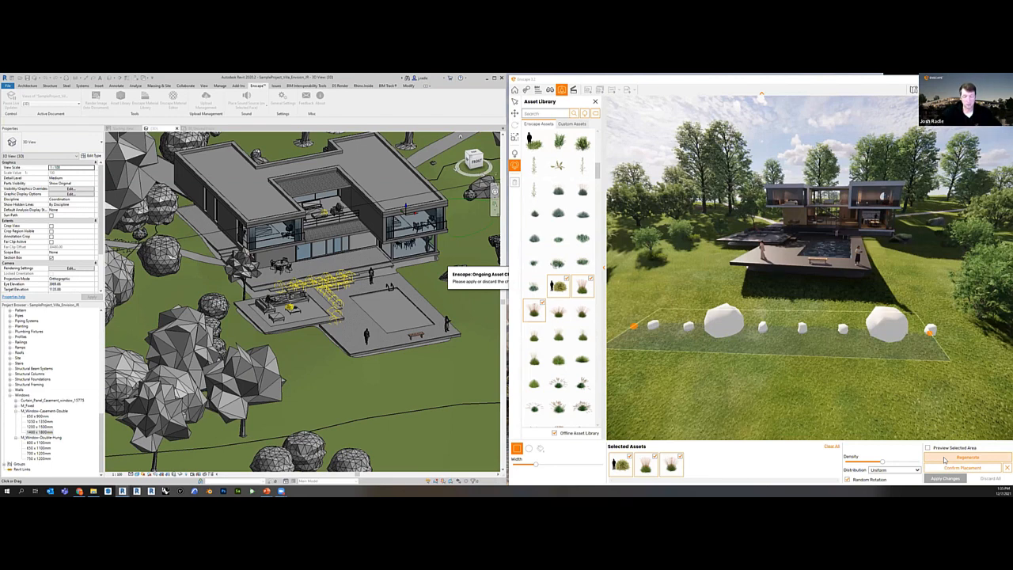
click(908, 468)
click(894, 489)
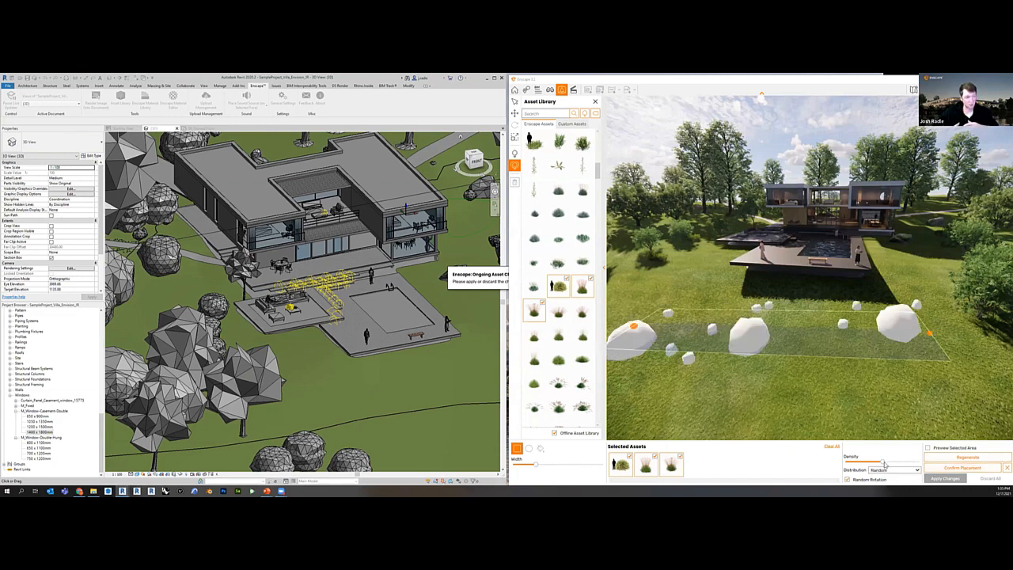
click(955, 471)
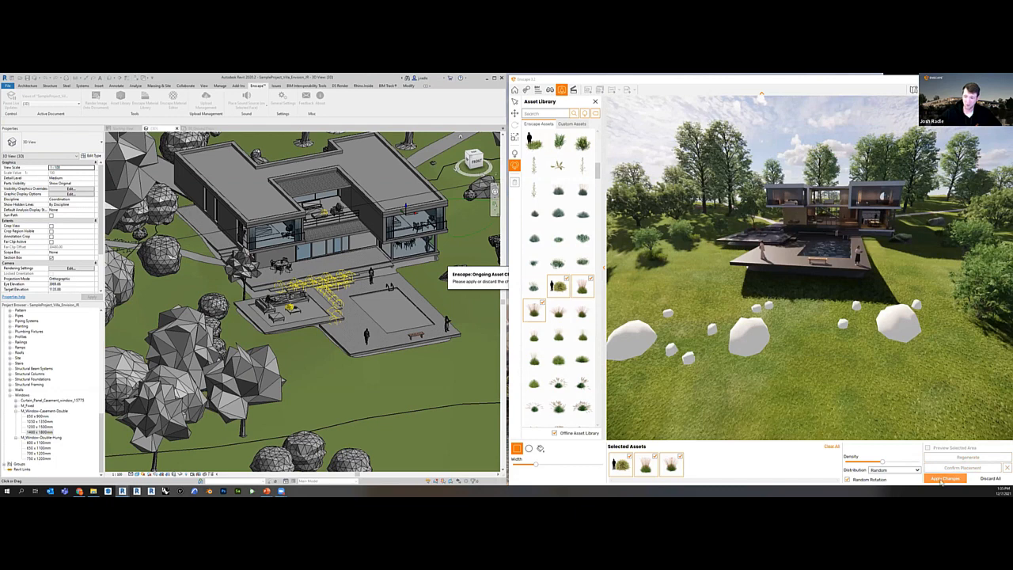
click(942, 479)
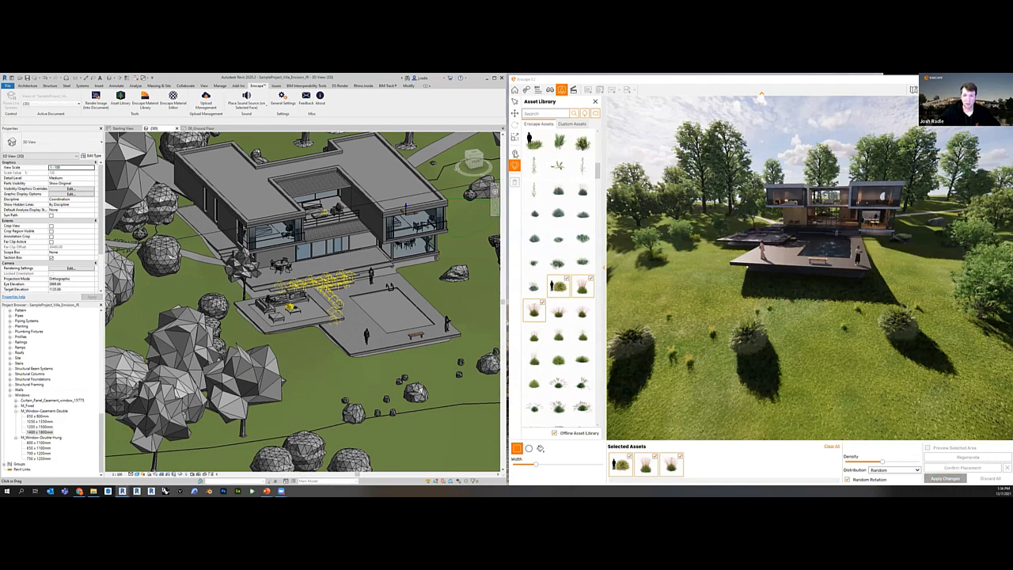
Place a standing-person asset from the custom assets on the pool terrace, try a second custom person, and close the asset library.
click(515, 153)
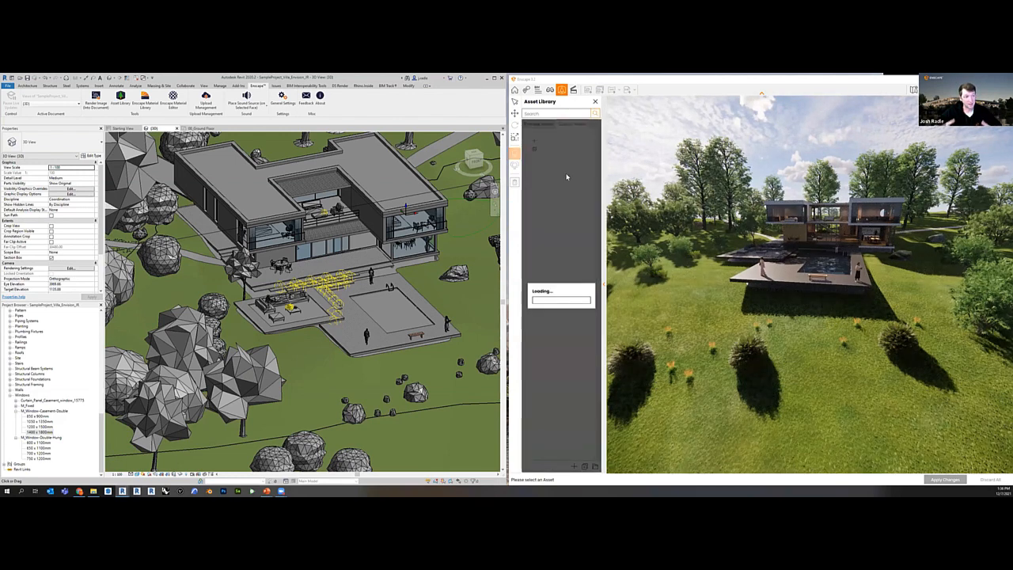
scroll(558, 309, down, 3)
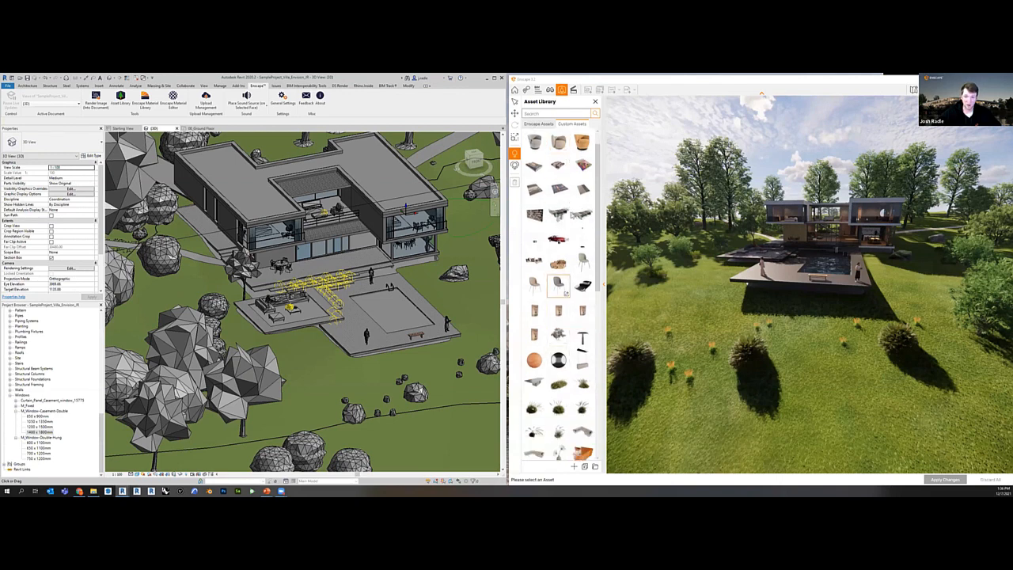
scroll(560, 386, down, 2)
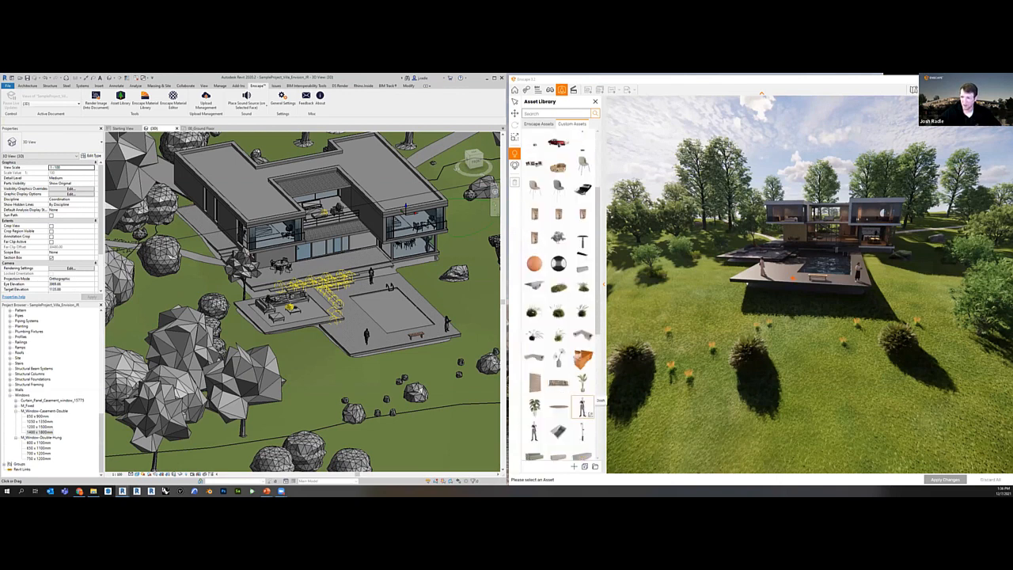
click(584, 407)
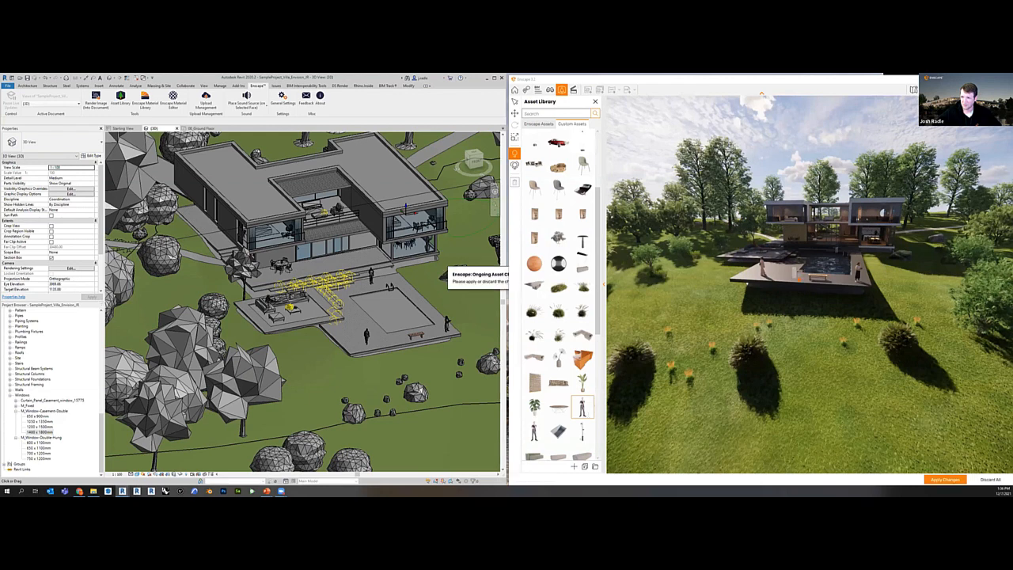
click(534, 431)
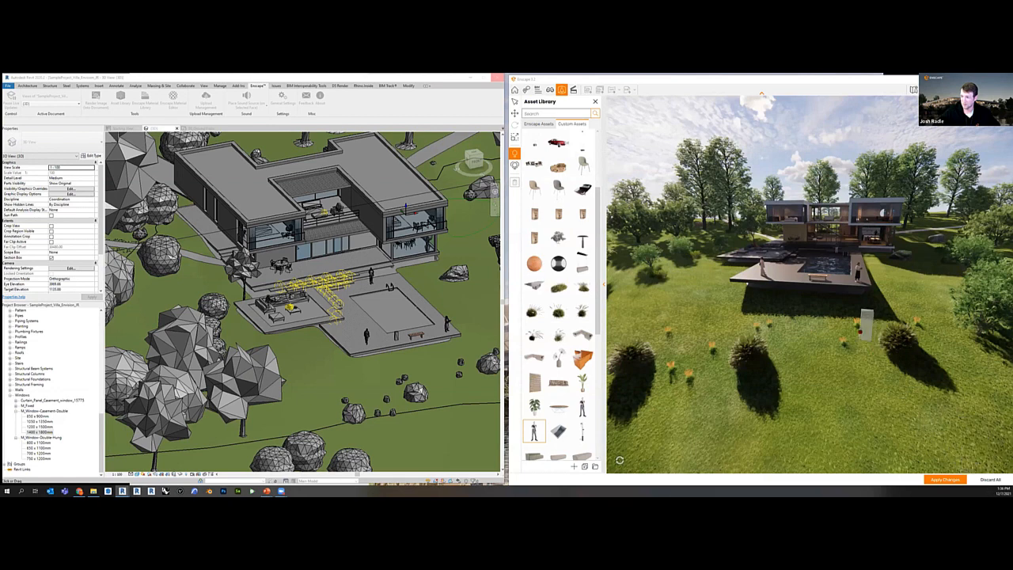
click(817, 310)
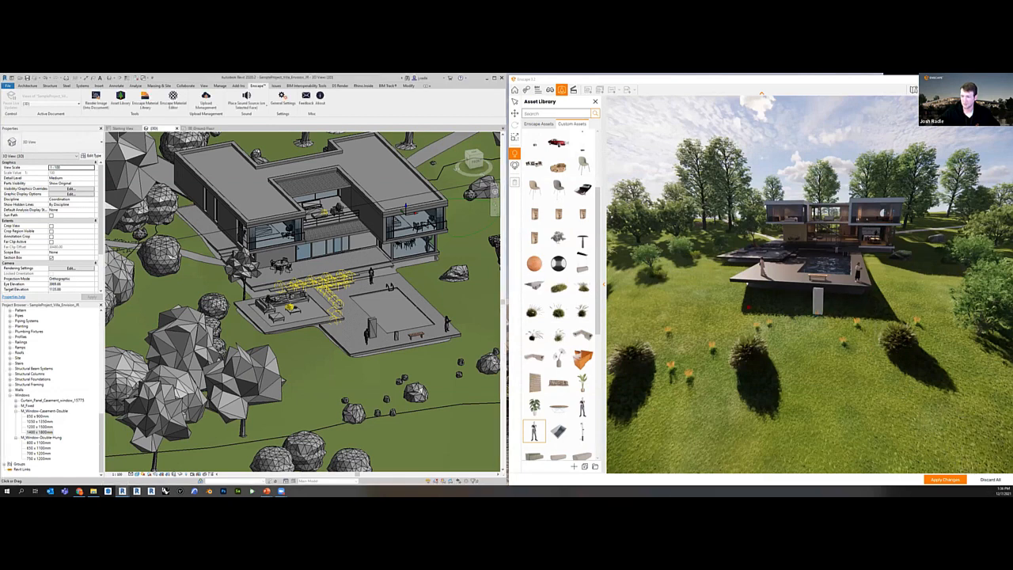
click(595, 102)
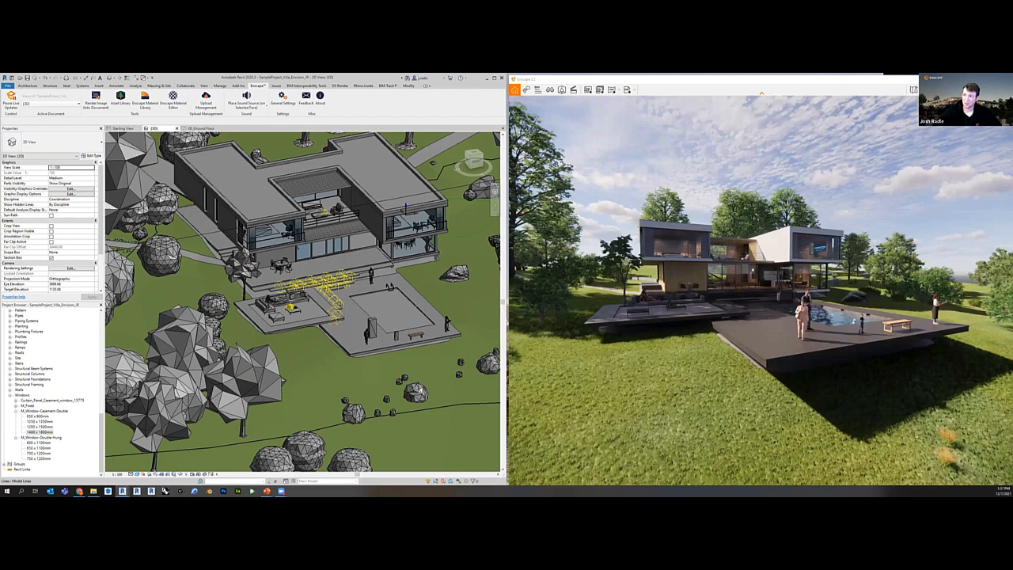
Open Enscape's visual settings beside the rendering and set the style mode to White.
click(978, 90)
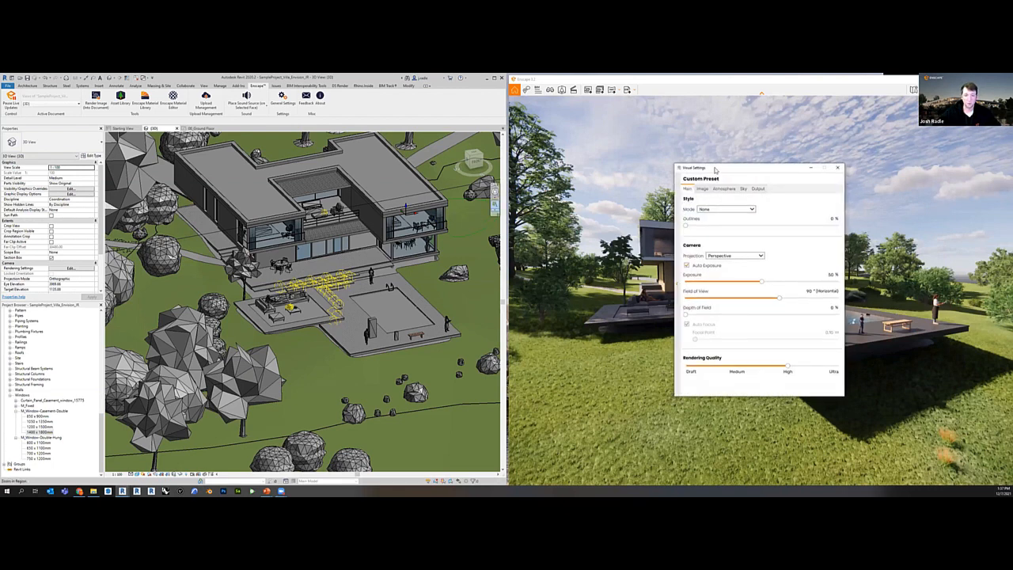
drag(715, 169, 262, 167)
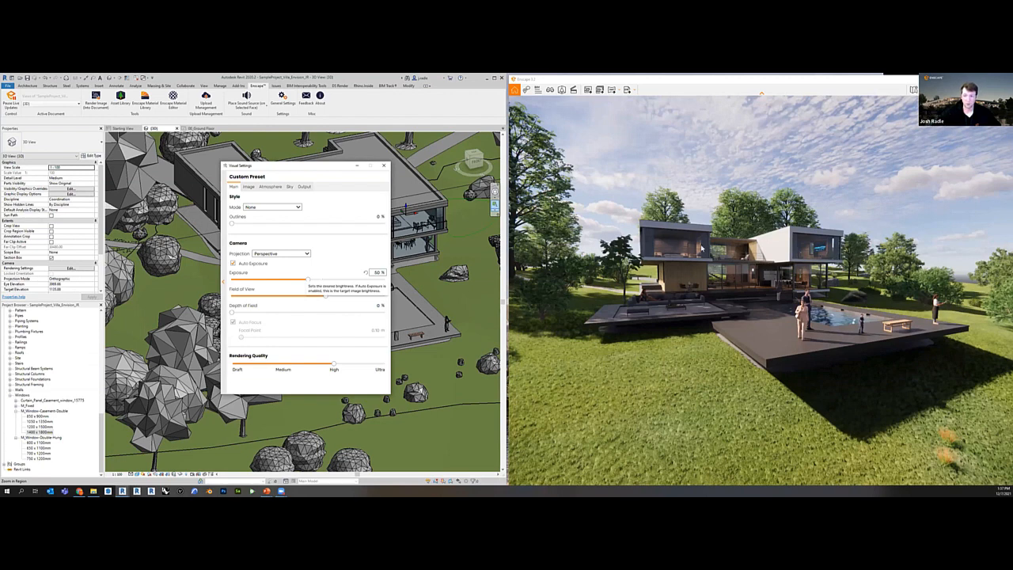
click(250, 207)
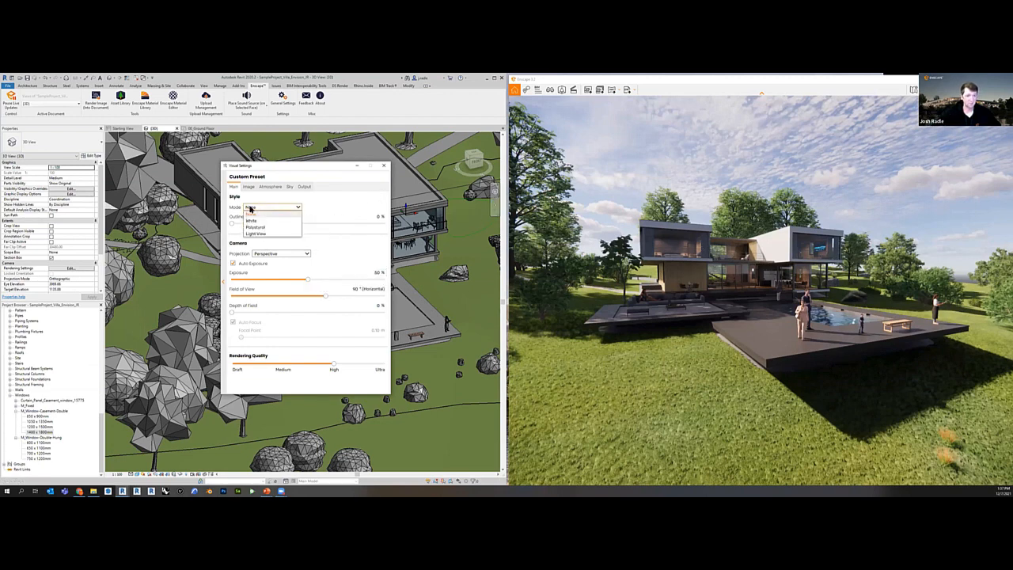
click(259, 221)
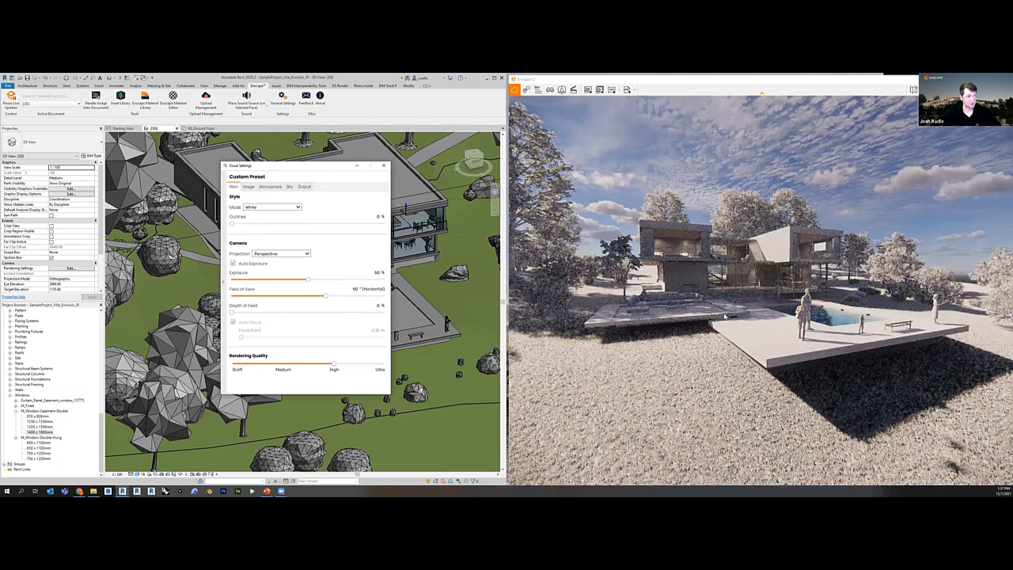
Inspect the white style around the villa's glazed dining room, and set the style mode to None.
click(732, 313)
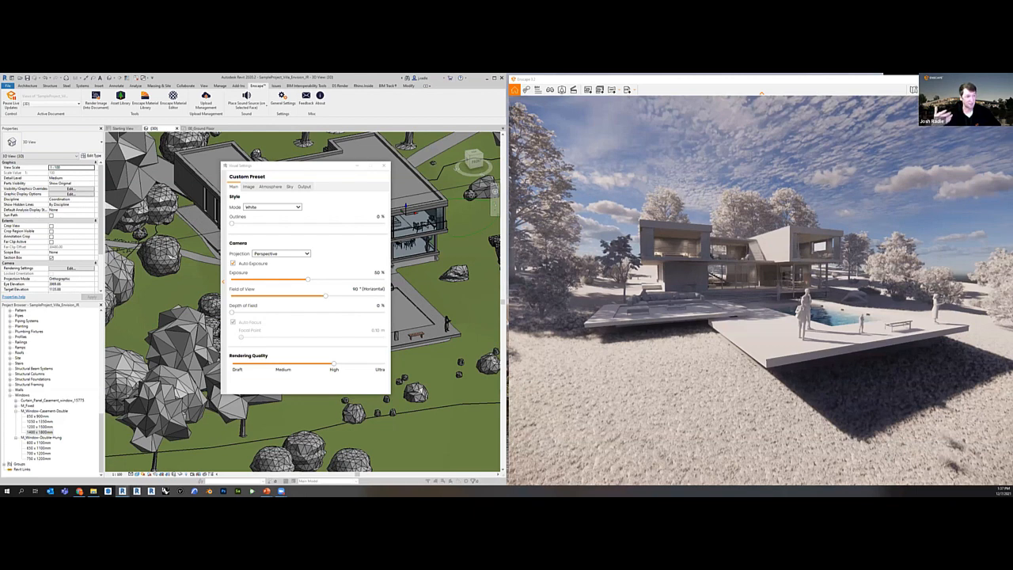
right_click(739, 305)
right_click(739, 305)
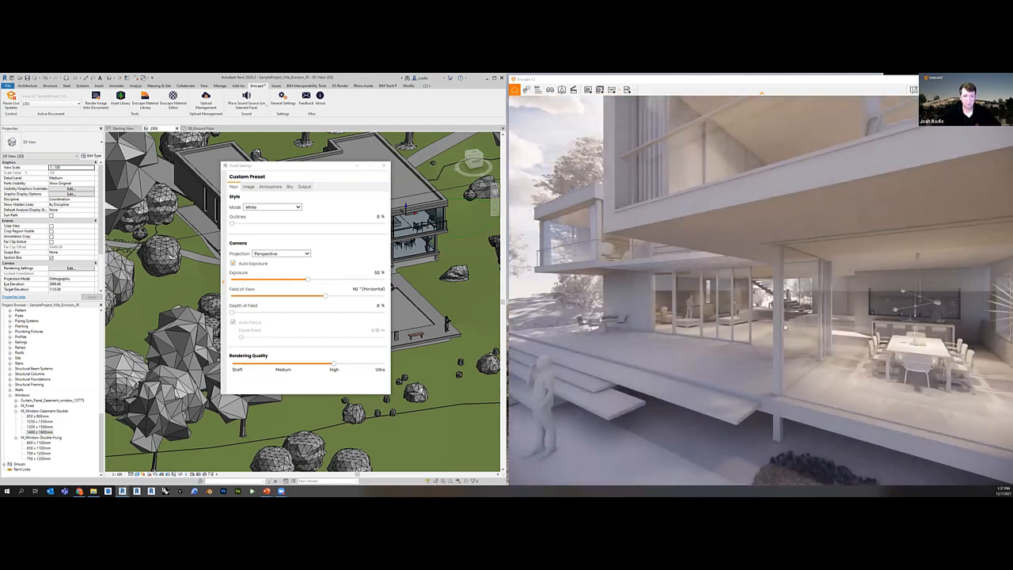
right_click(785, 326)
right_click(785, 326)
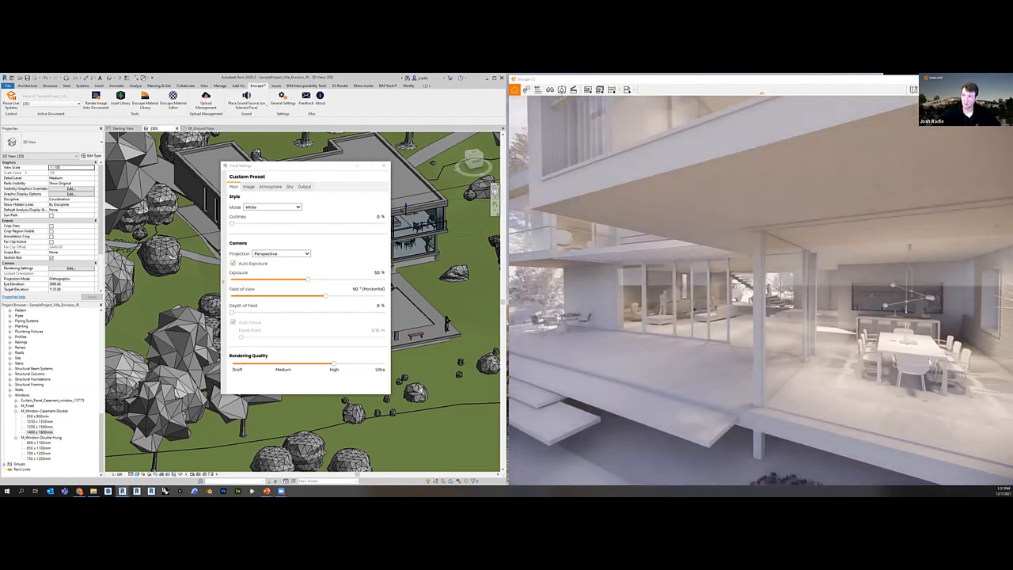
click(261, 208)
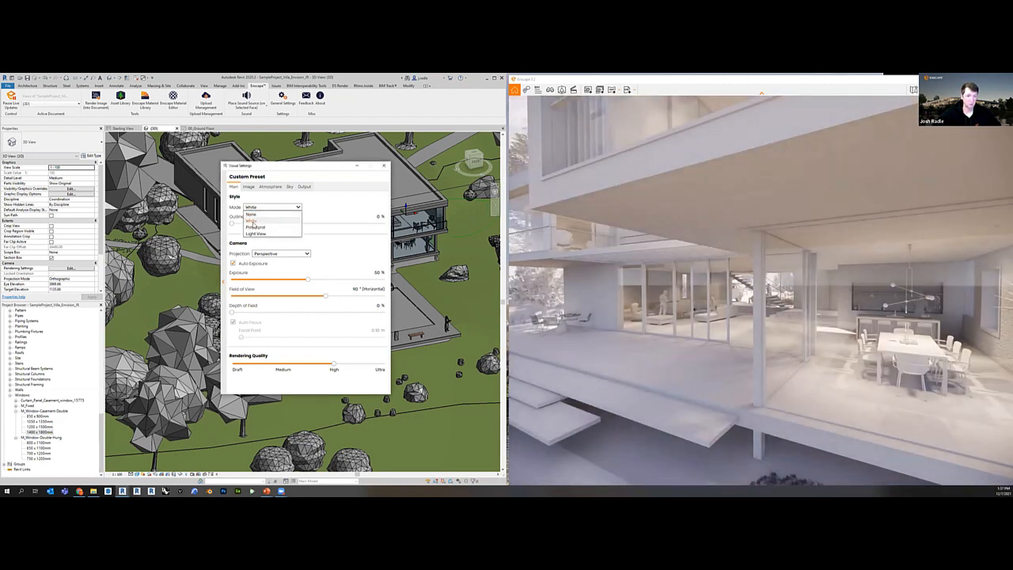
click(256, 216)
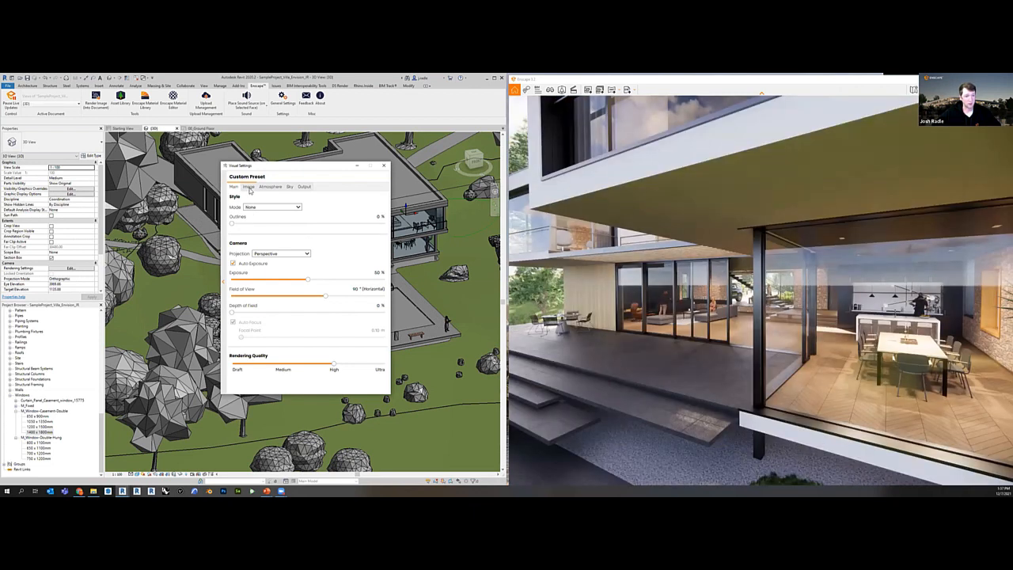
Review the Image and Atmosphere settings, and set the cloud density of the sky to 52%.
click(248, 187)
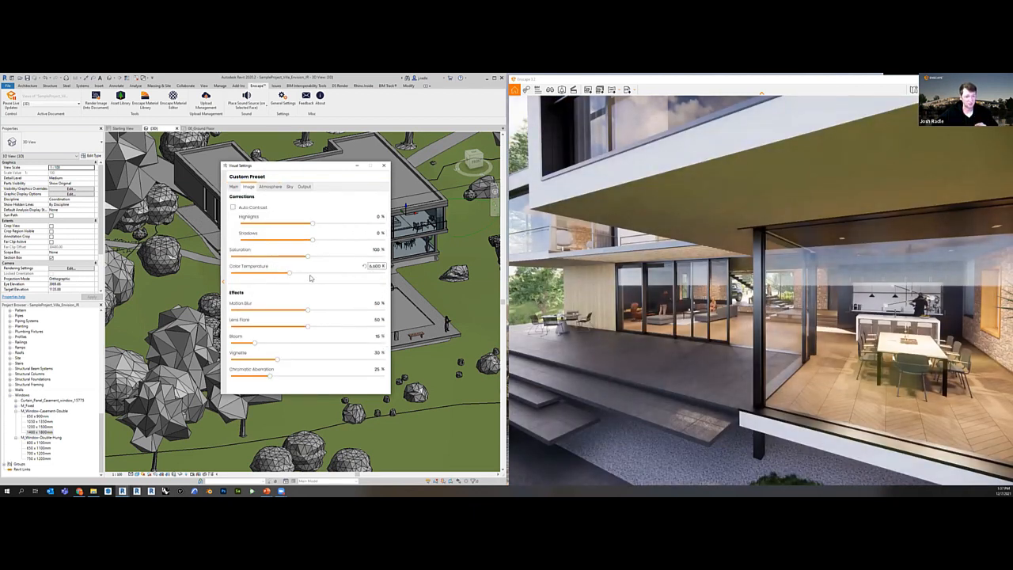
click(270, 186)
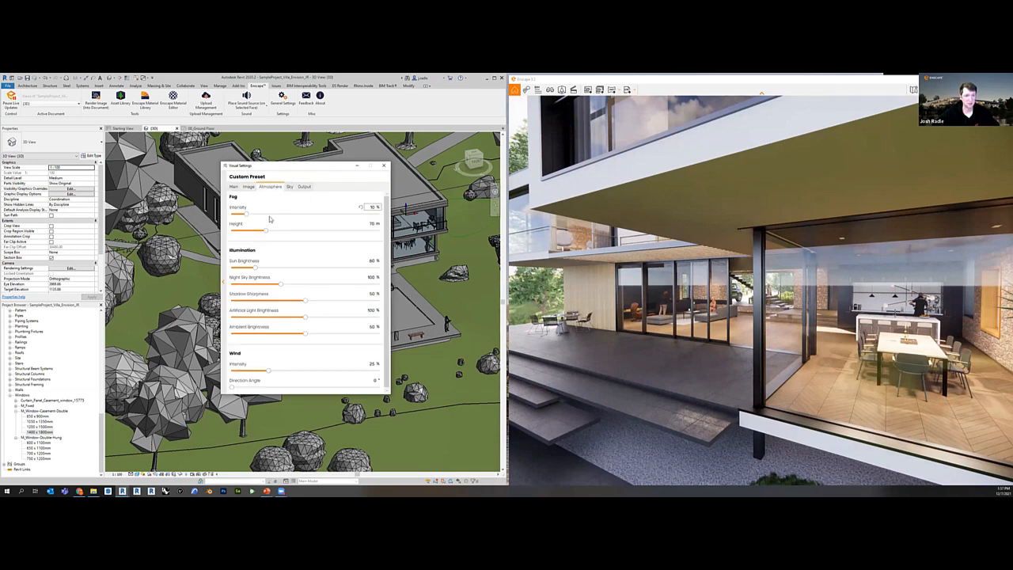
click(657, 325)
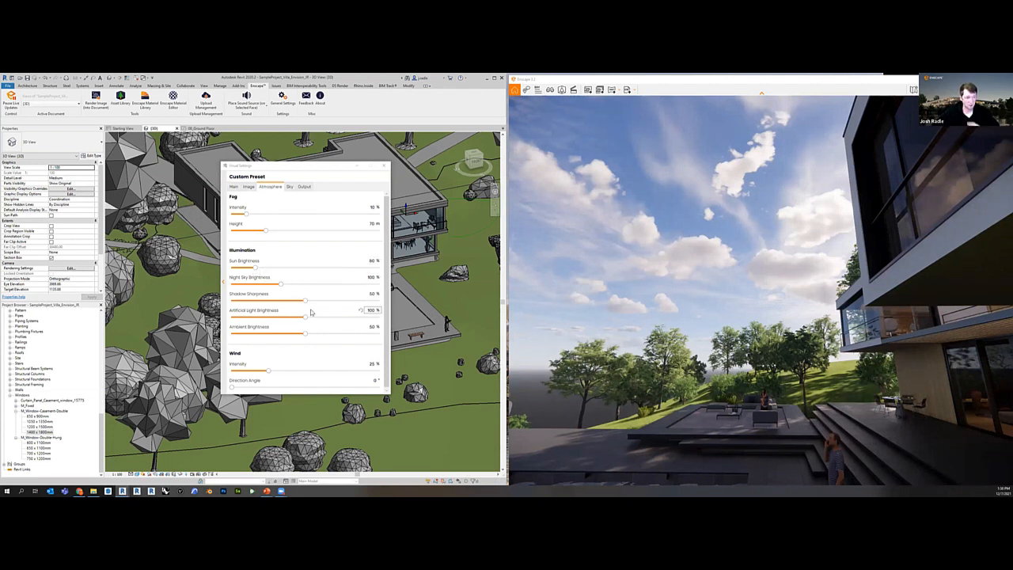
click(290, 187)
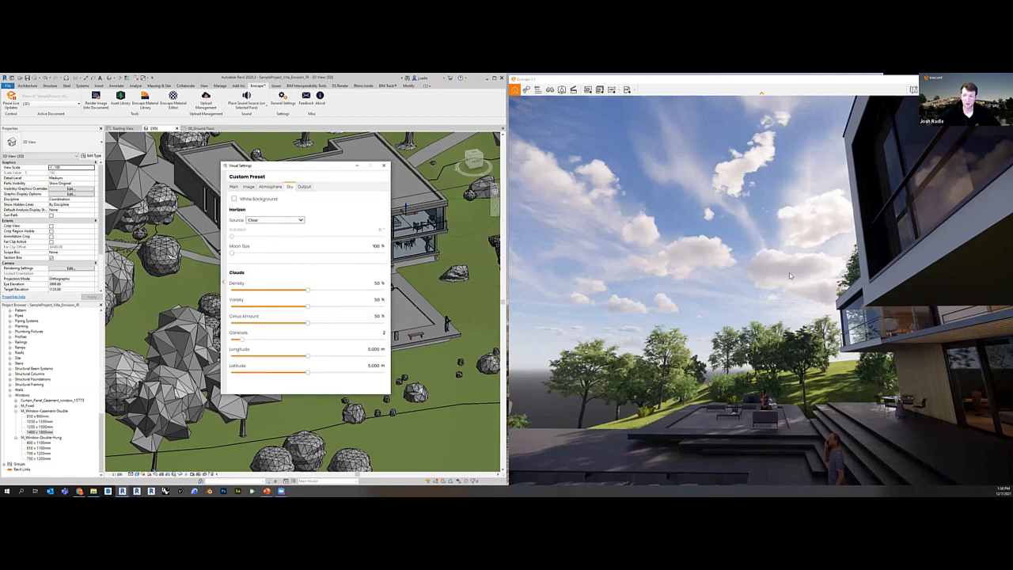
click(312, 290)
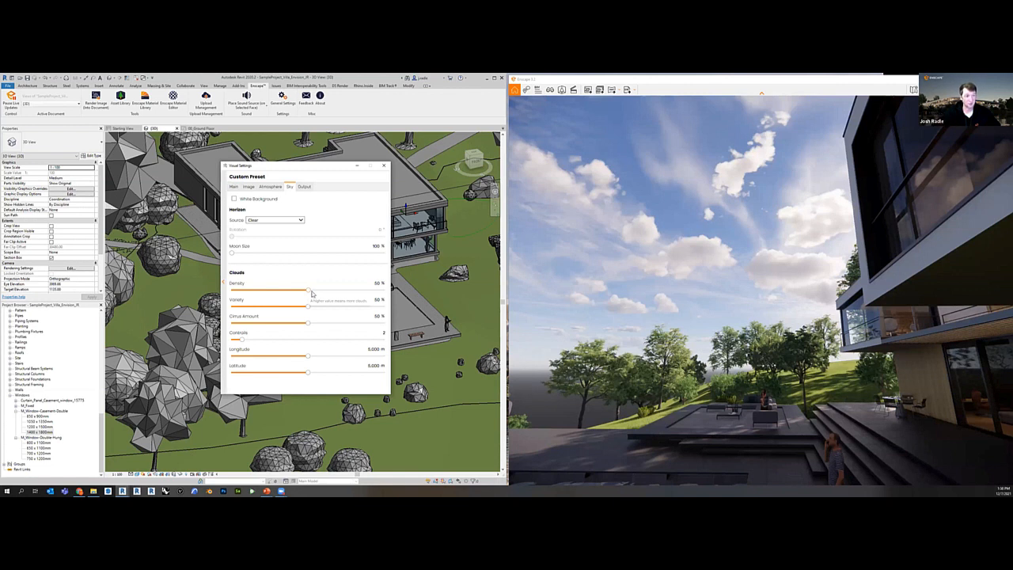
click(752, 410)
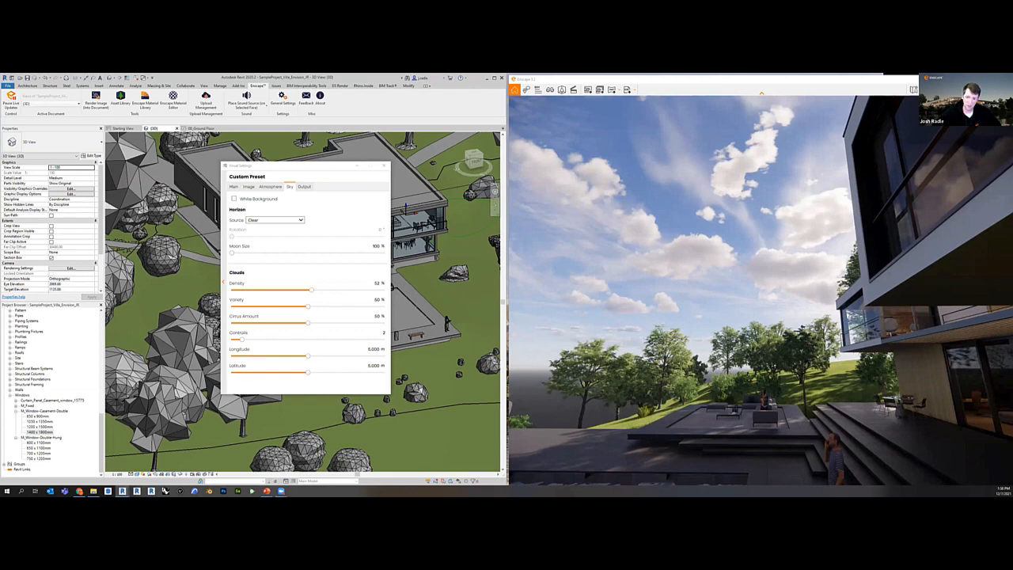
Try the Desert horizon behind the pool as seen from inside the villa, and set the horizon source to Mountains.
key(ctrl+s)
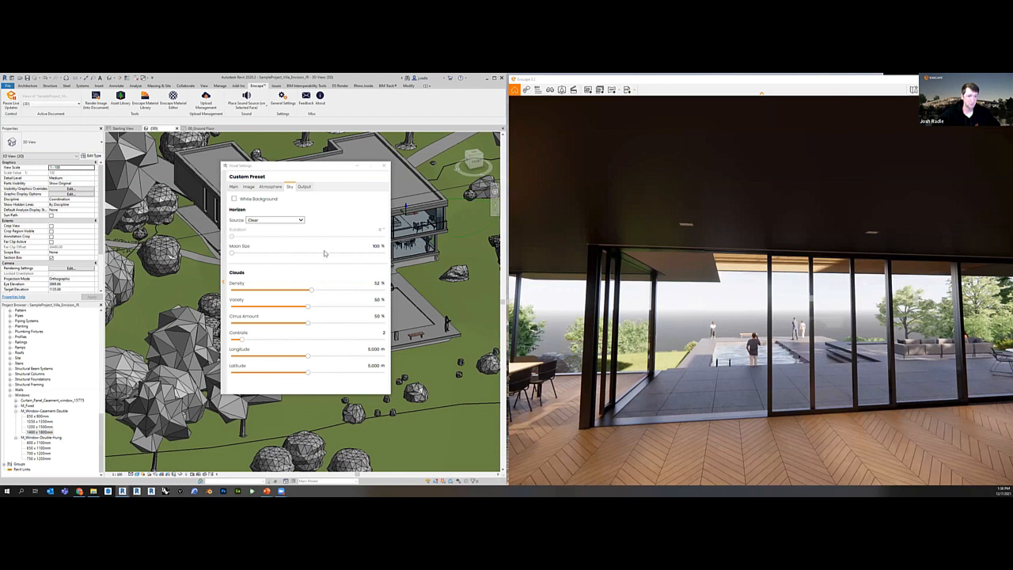
click(300, 221)
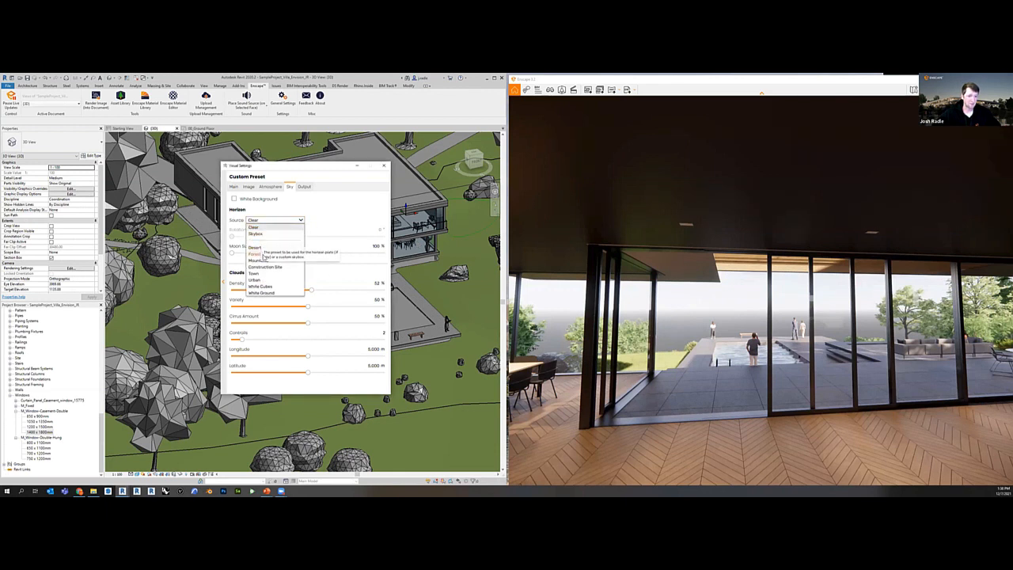
click(262, 249)
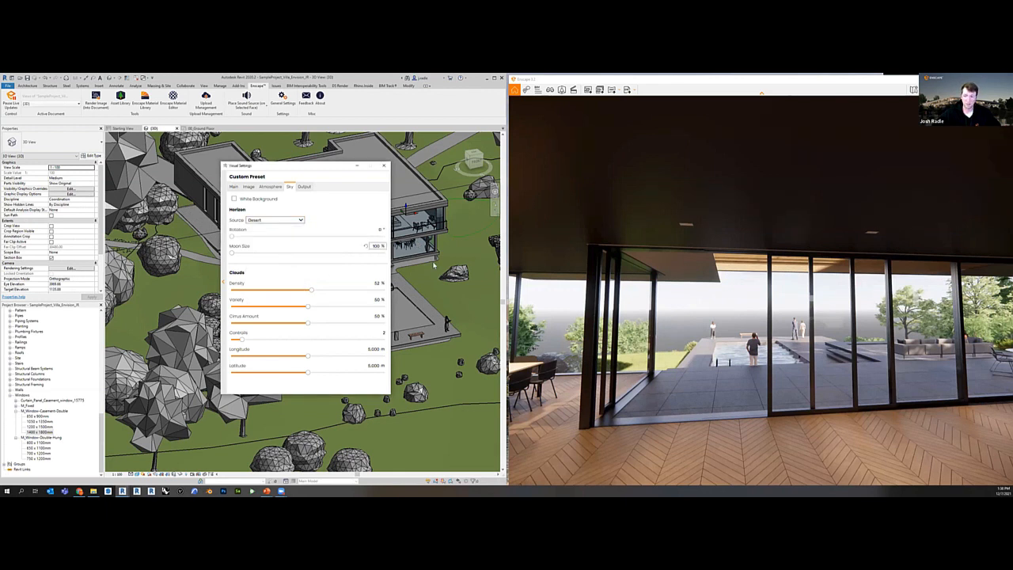
click(299, 220)
click(271, 261)
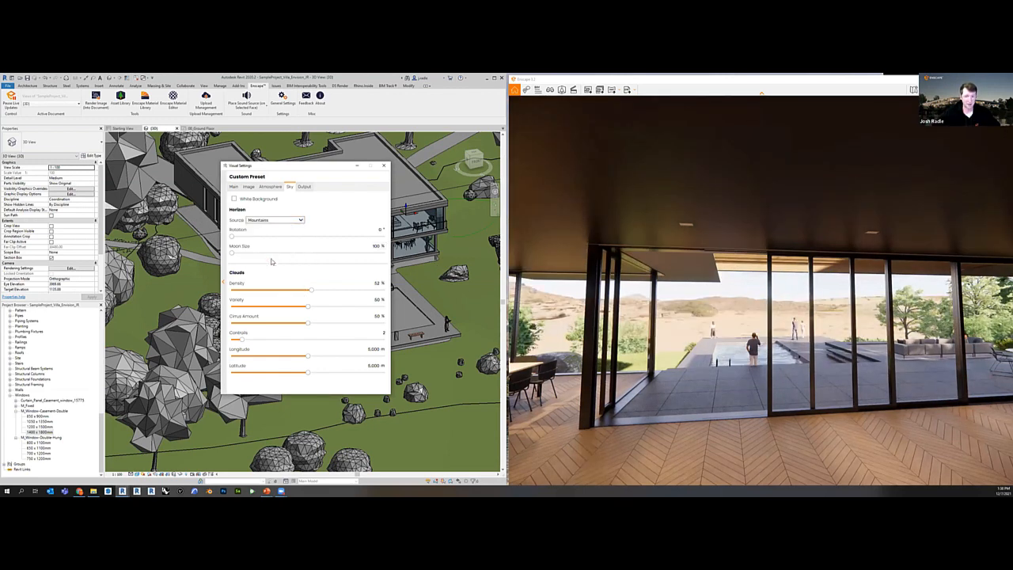
click(234, 239)
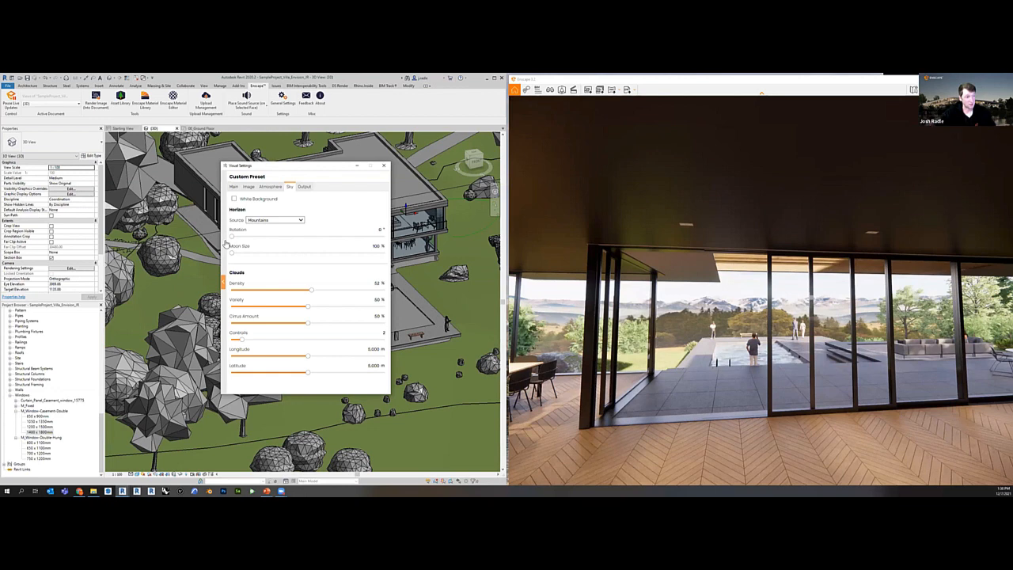
Try a skybox as the horizon source, loading the champagne_castle_1_4k HDR file from Downloads.
click(281, 222)
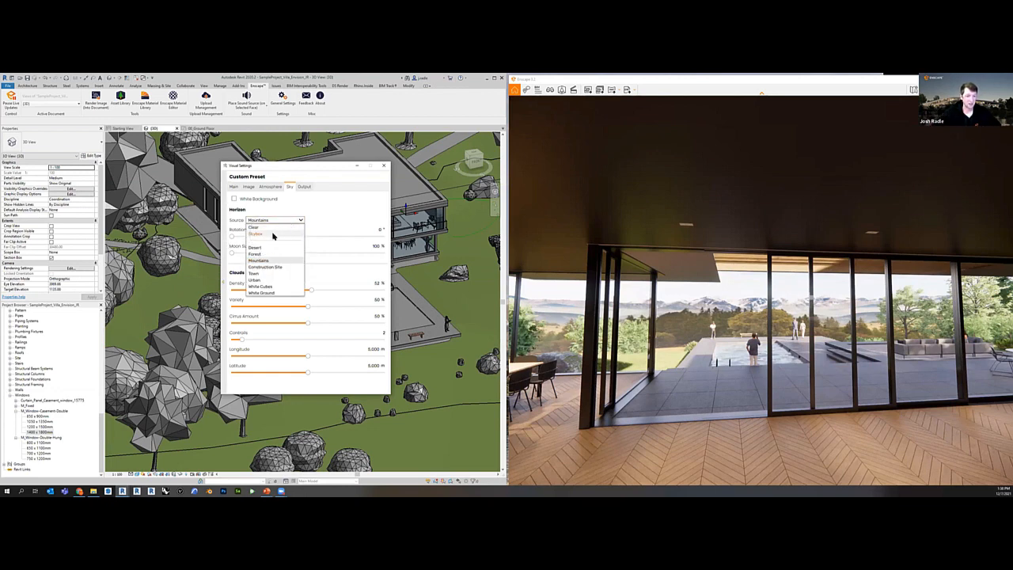
click(273, 234)
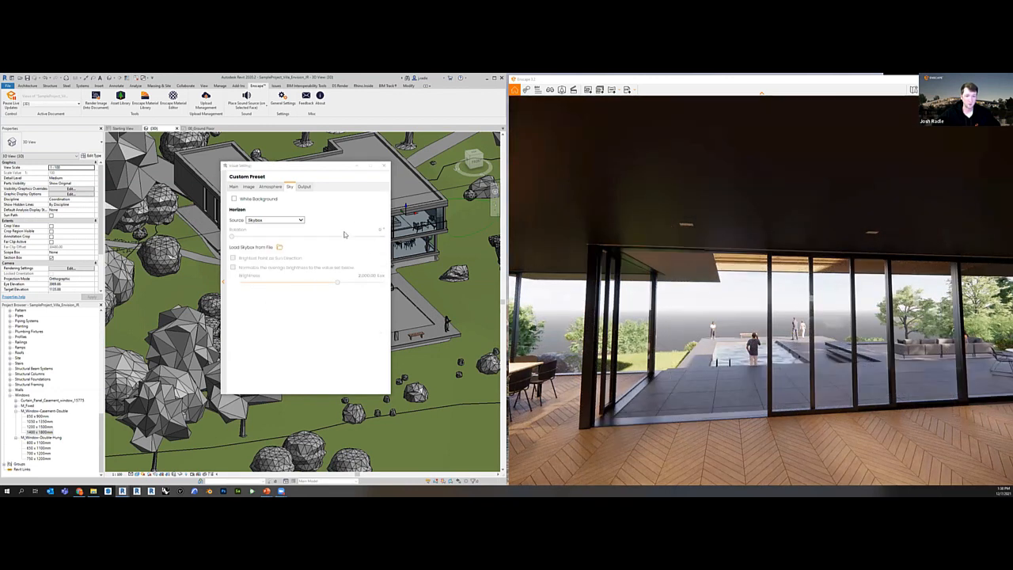
click(279, 247)
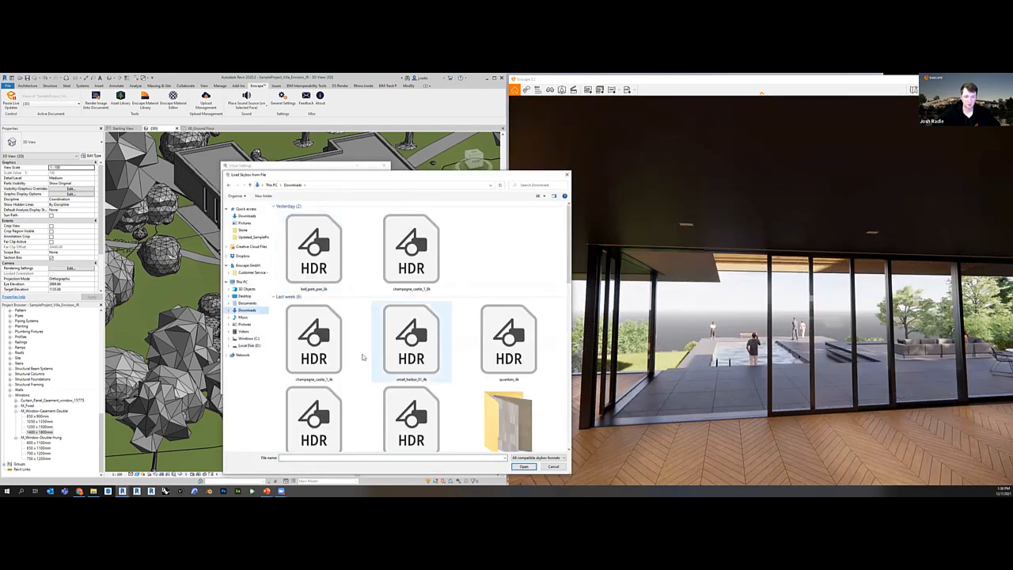
scroll(425, 359, down, 1)
click(326, 340)
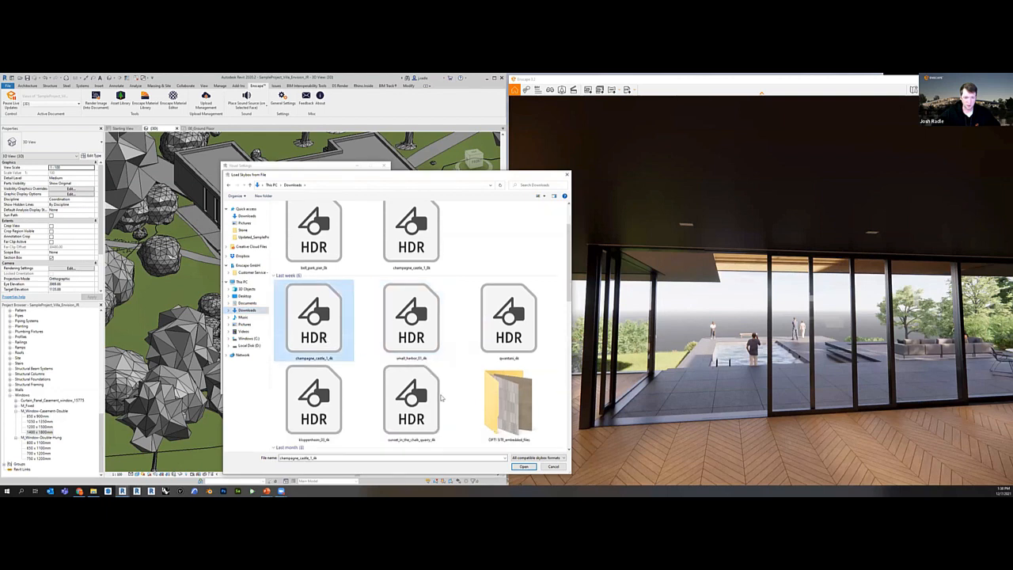
click(523, 466)
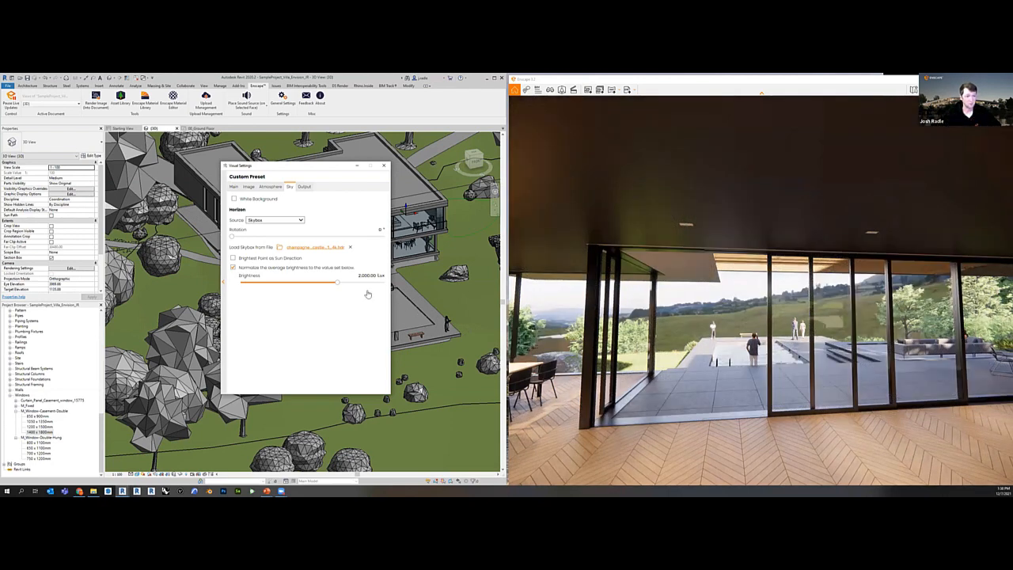
Rotate the skybox to 47° and look at the surroundings from the pool side and the dining area.
drag(232, 236, 234, 239)
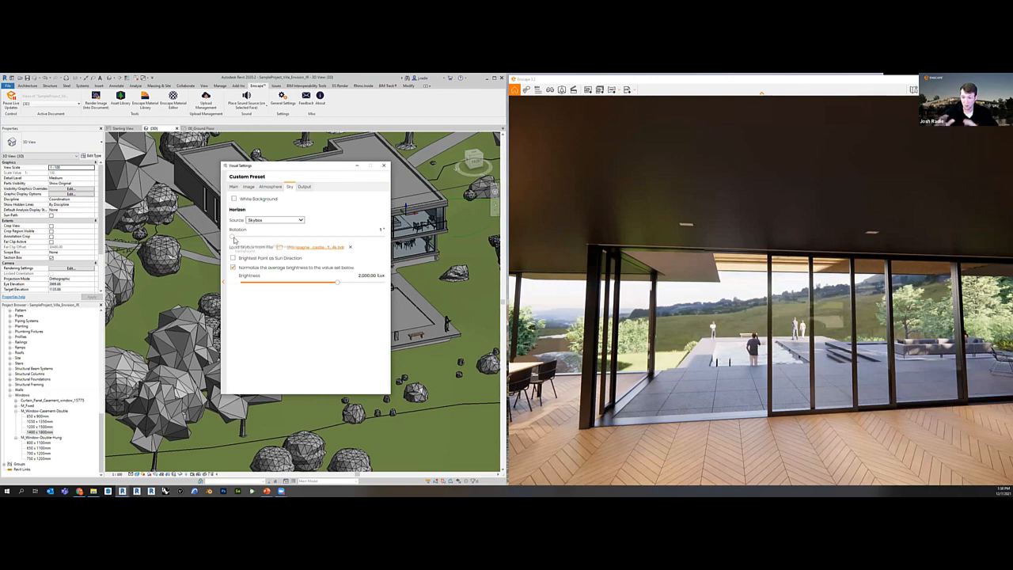
click(693, 379)
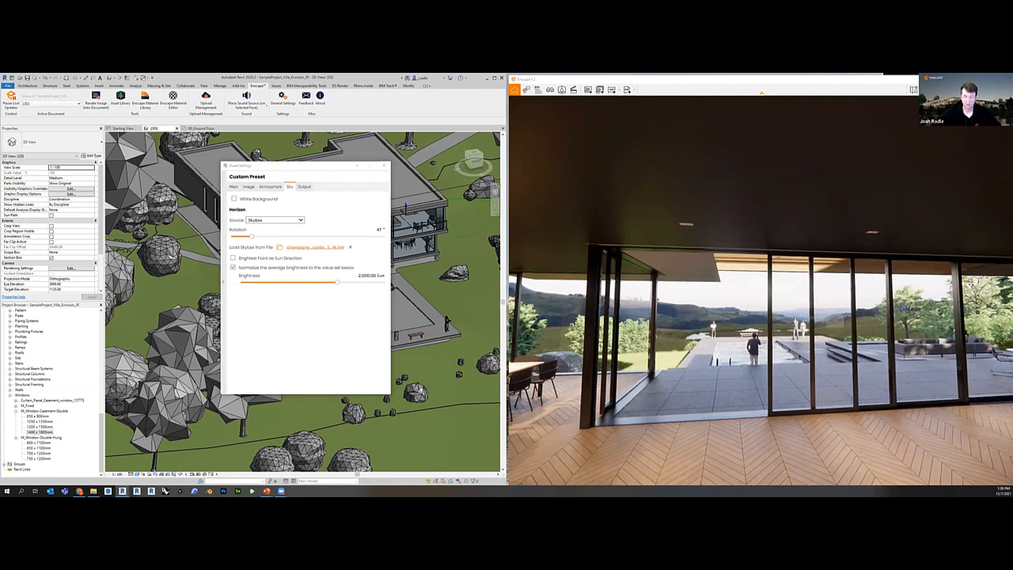
drag(731, 377, 735, 373)
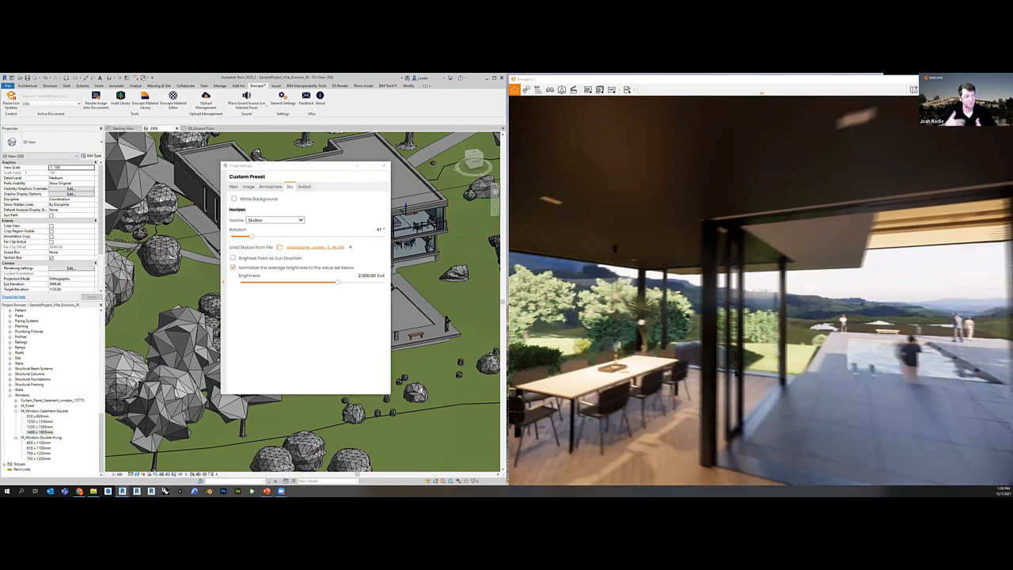
key(a)
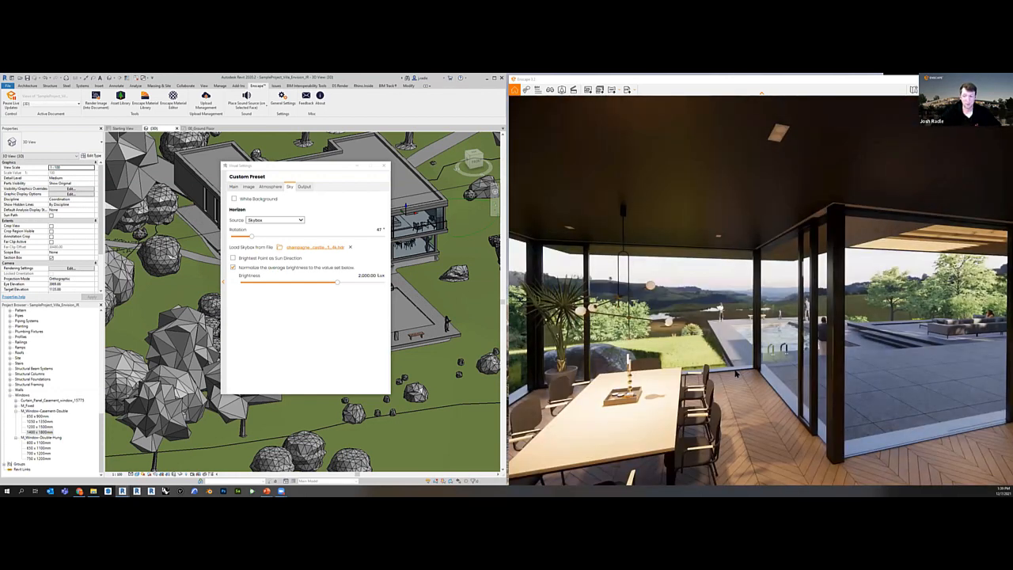
Remove the loaded skybox file, set the horizon source to Mountains, and close the visual settings.
click(351, 250)
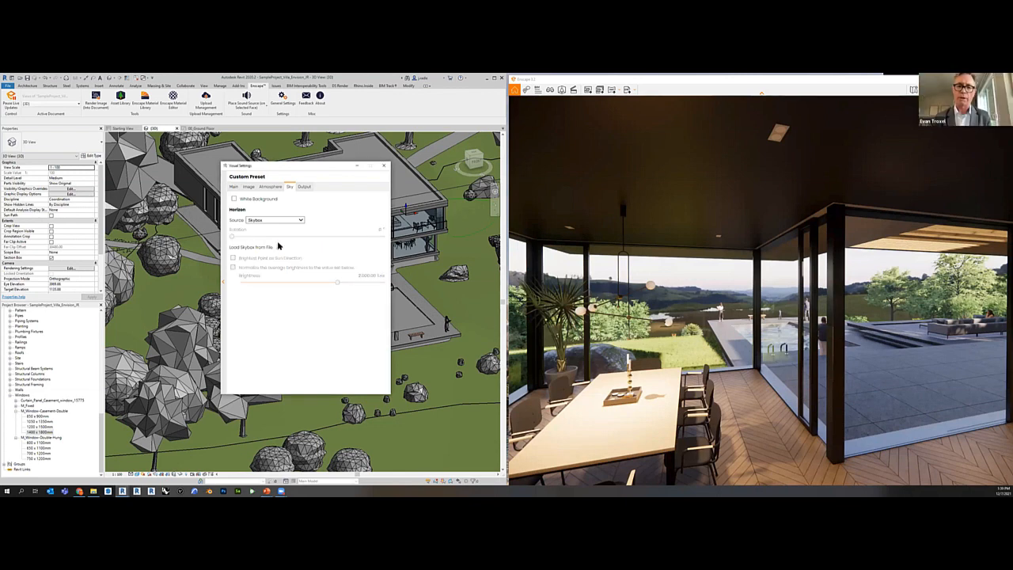
click(275, 220)
click(254, 244)
click(285, 221)
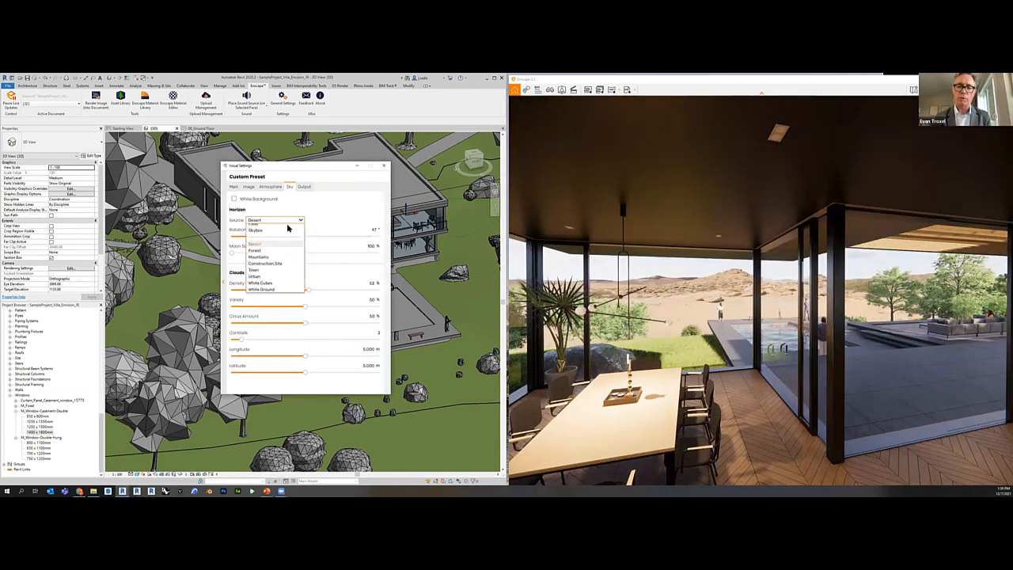
click(269, 261)
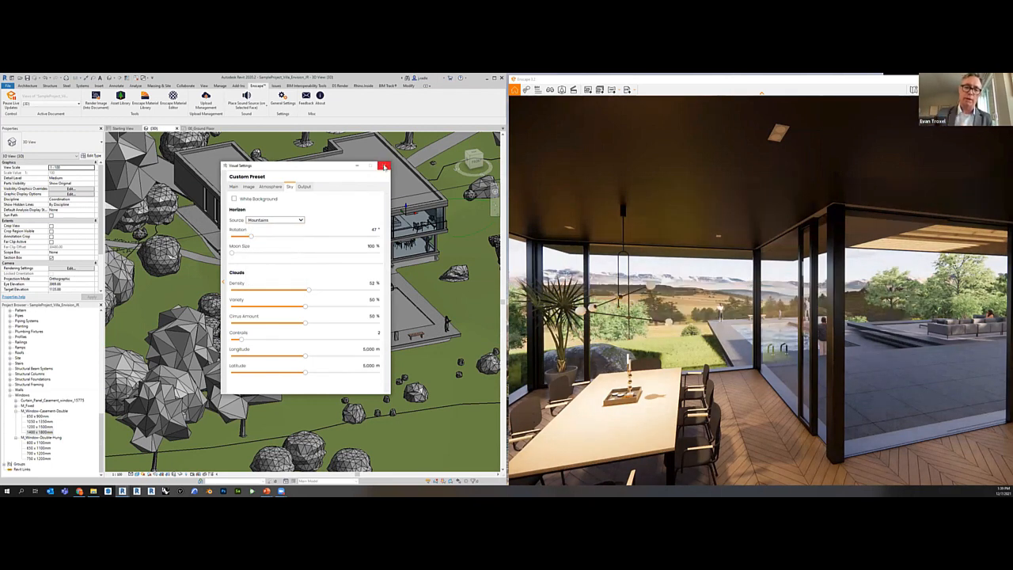
click(385, 167)
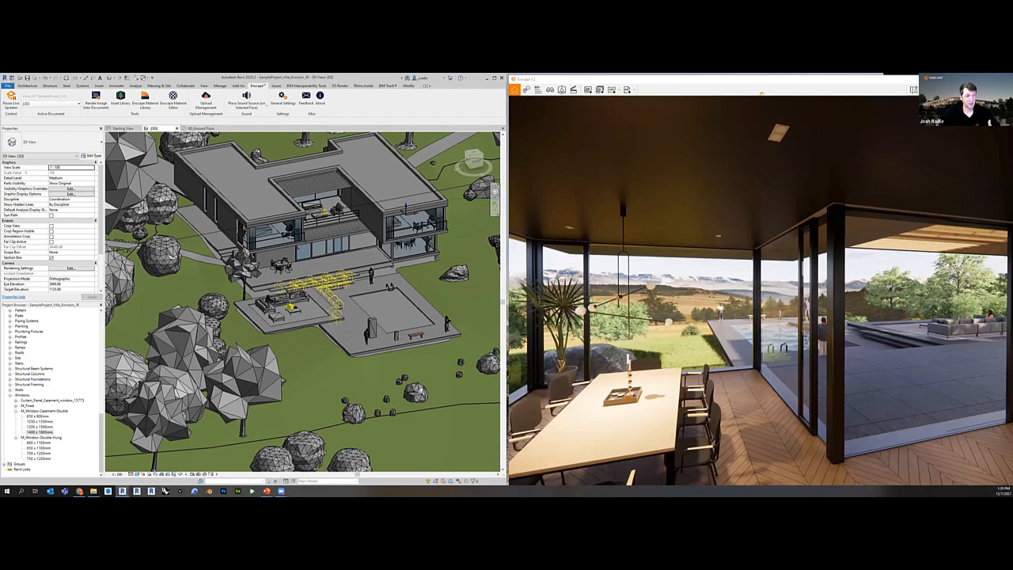
Render a screenshot of the villa's exterior from beyond the pool terrace, save it as PNG in Pictures, and close its preview.
key(w)
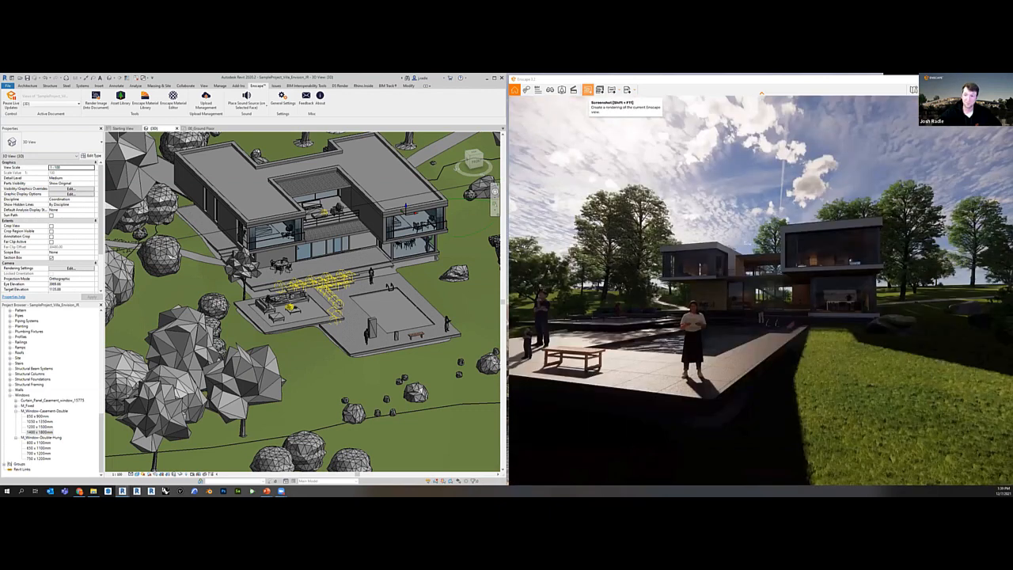
click(589, 93)
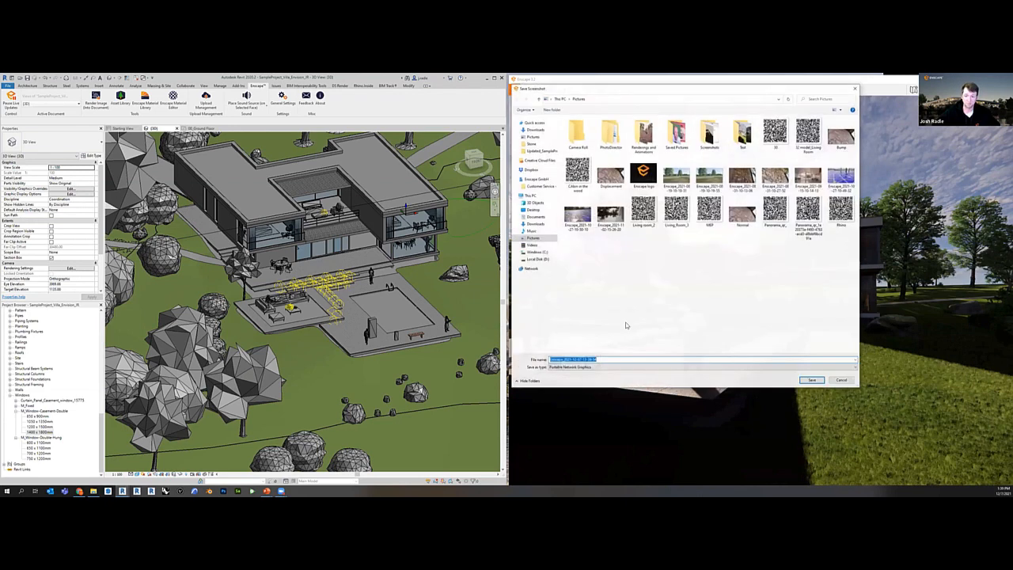
click(812, 379)
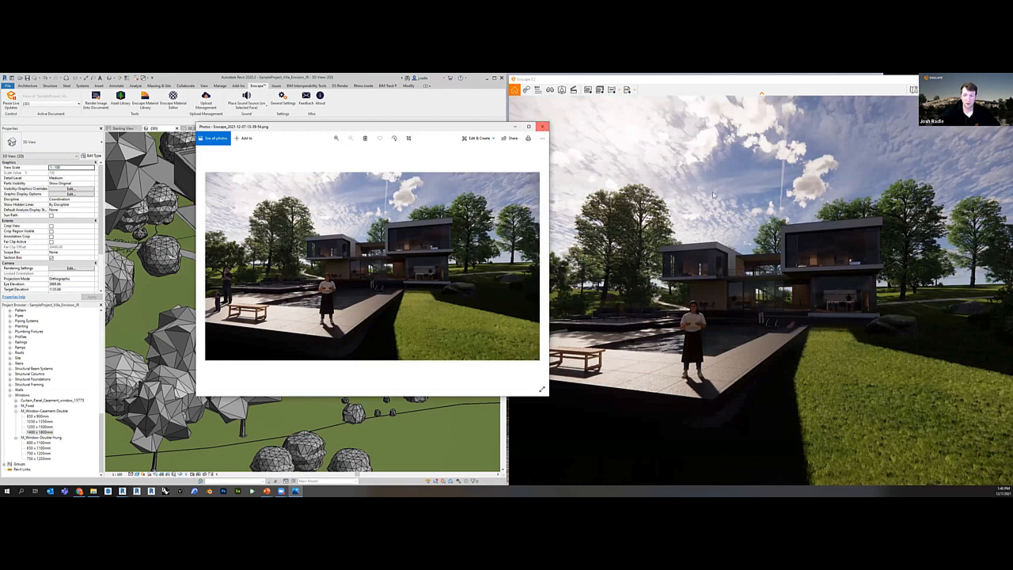
click(542, 127)
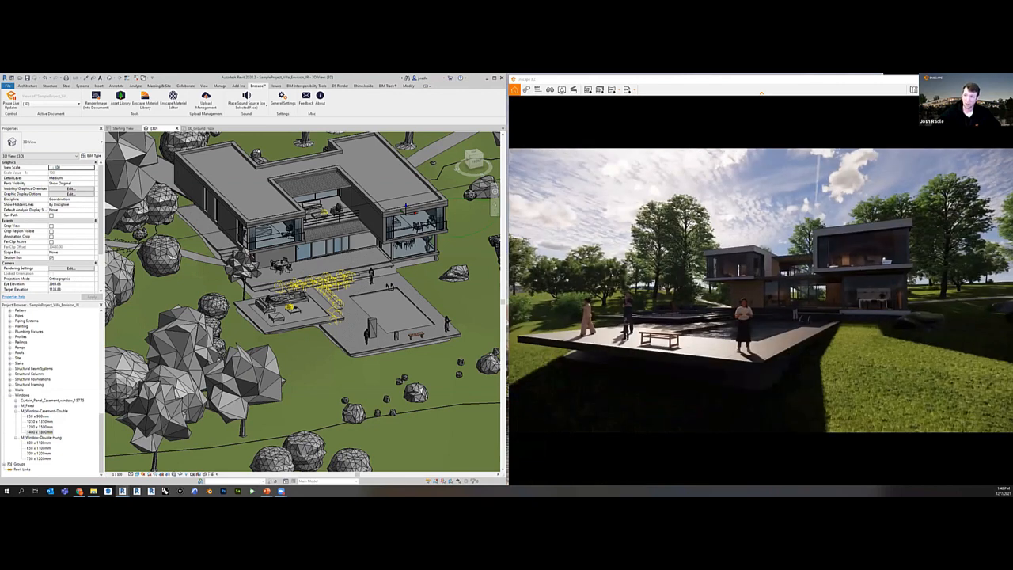
Try Ultra HD and a custom 1080 by 1080 output resolution, and check the square framing of the villa.
click(165, 491)
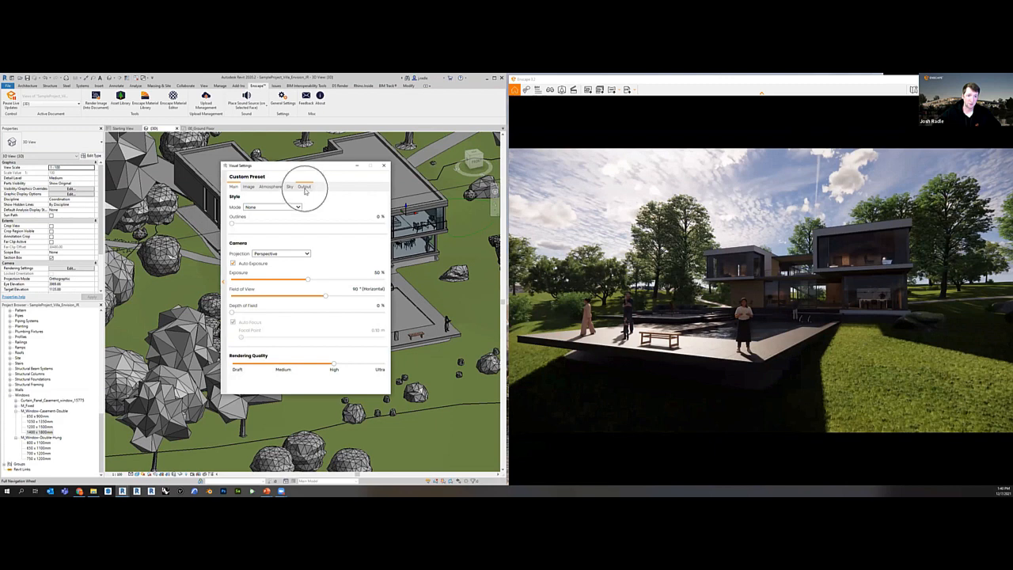
click(304, 189)
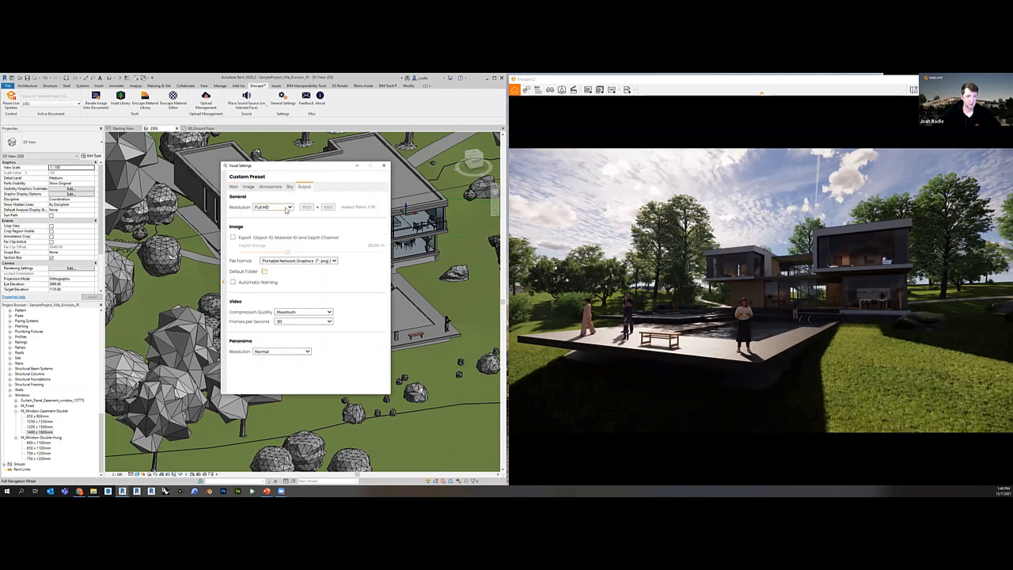
click(288, 208)
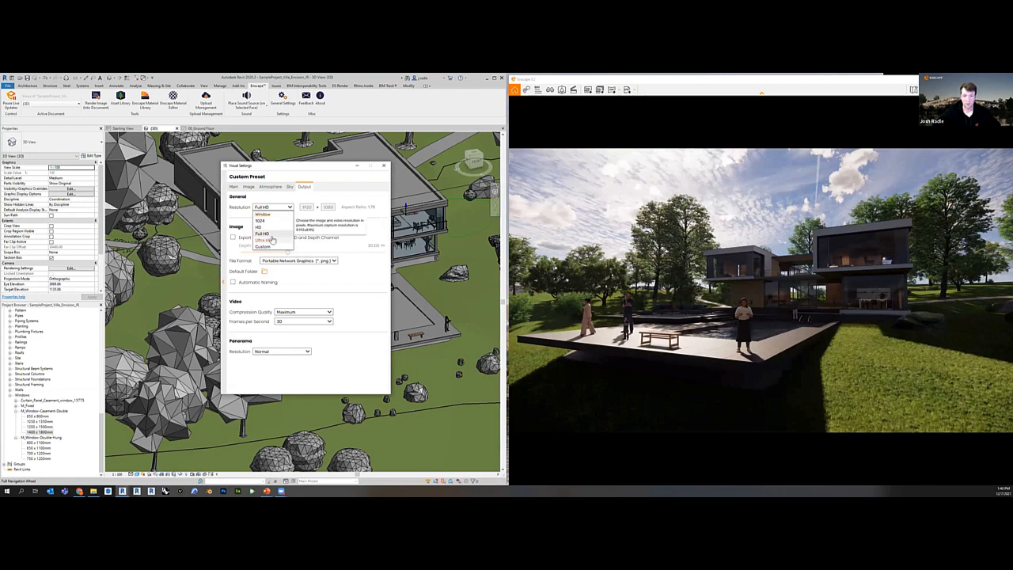
click(286, 208)
click(287, 207)
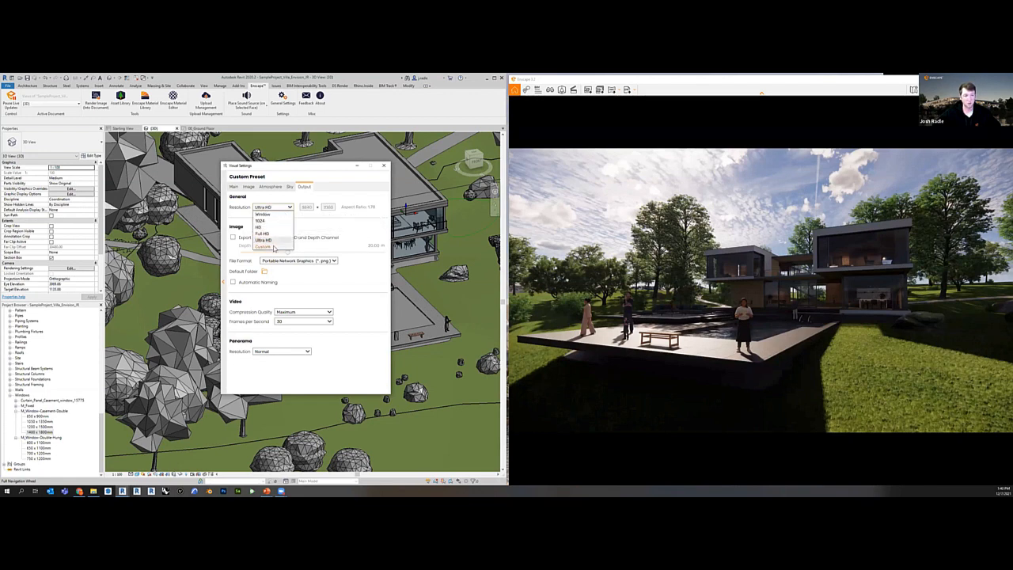
click(262, 246)
double_click(310, 207)
text(1080)
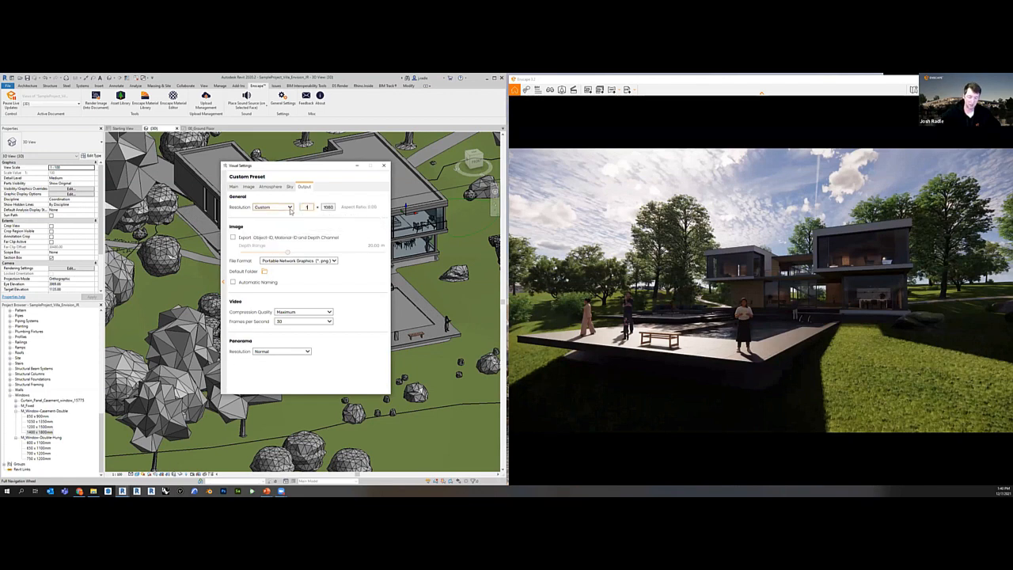
click(602, 250)
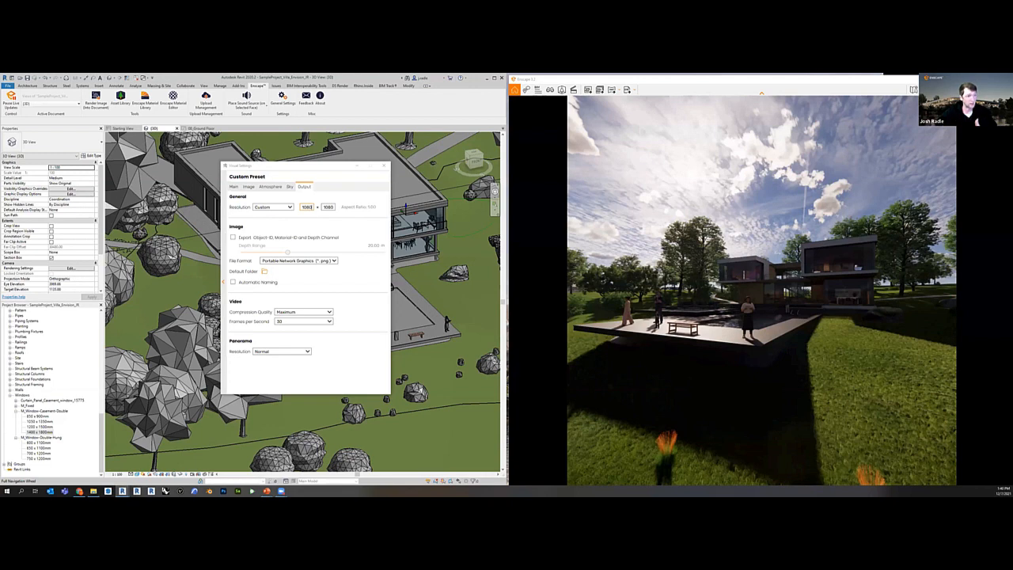
drag(712, 214, 724, 209)
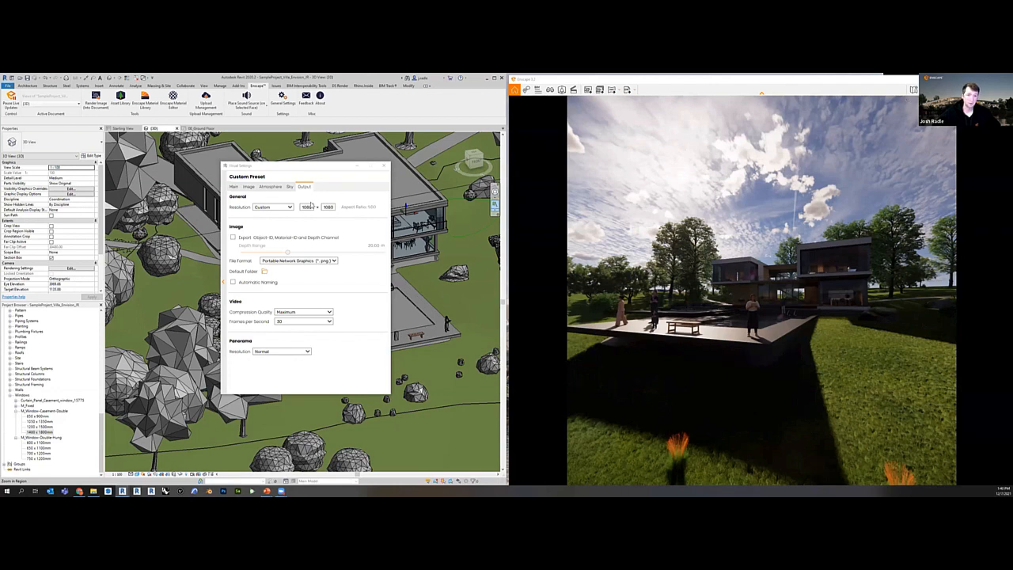
Set the output resolution to Full HD and close the visual settings.
click(281, 207)
click(275, 235)
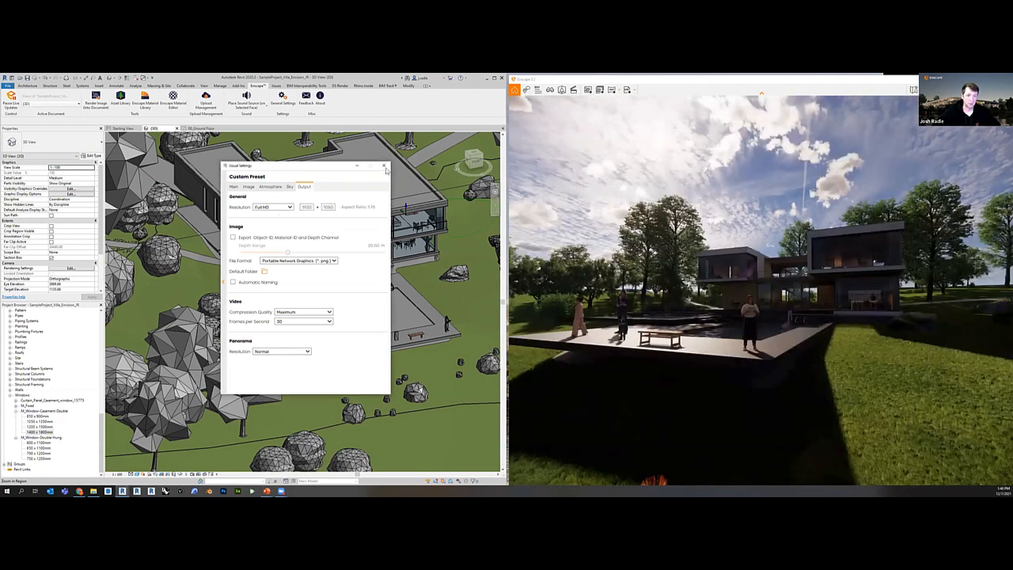
click(384, 165)
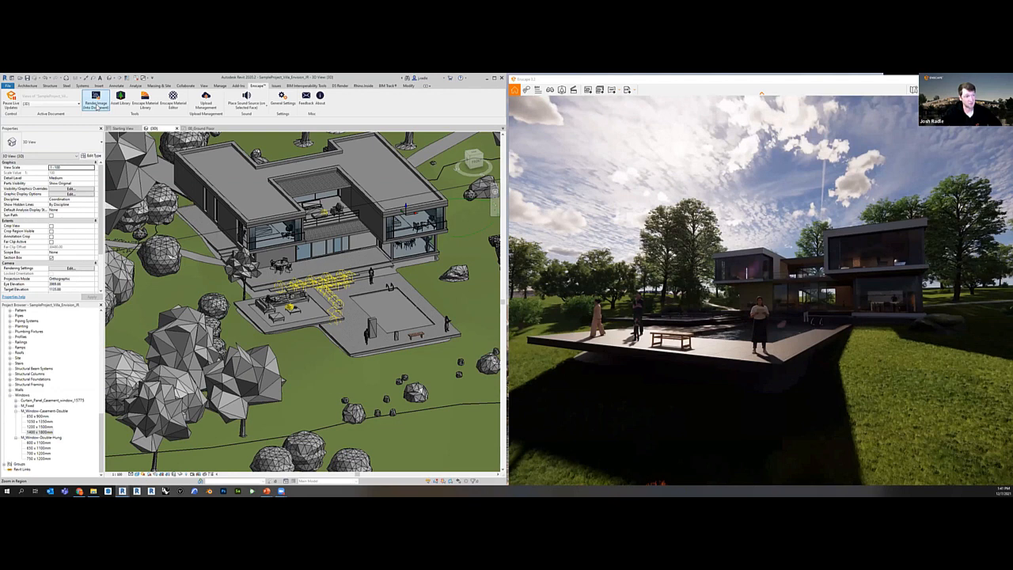
Render the current Enscape view into the Revit document, view the new image under Renderings, and close it.
click(96, 106)
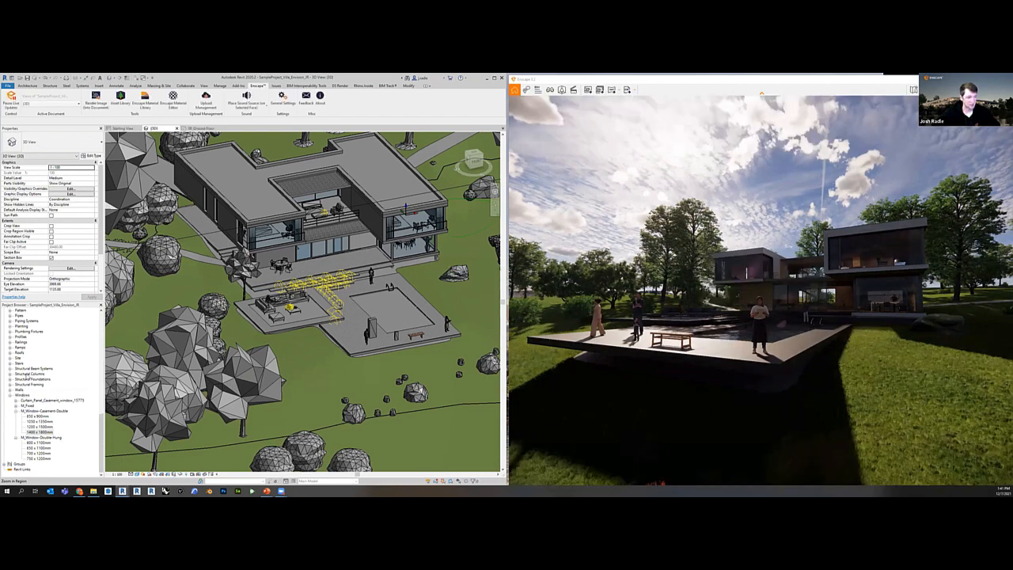
scroll(27, 378, up, 15)
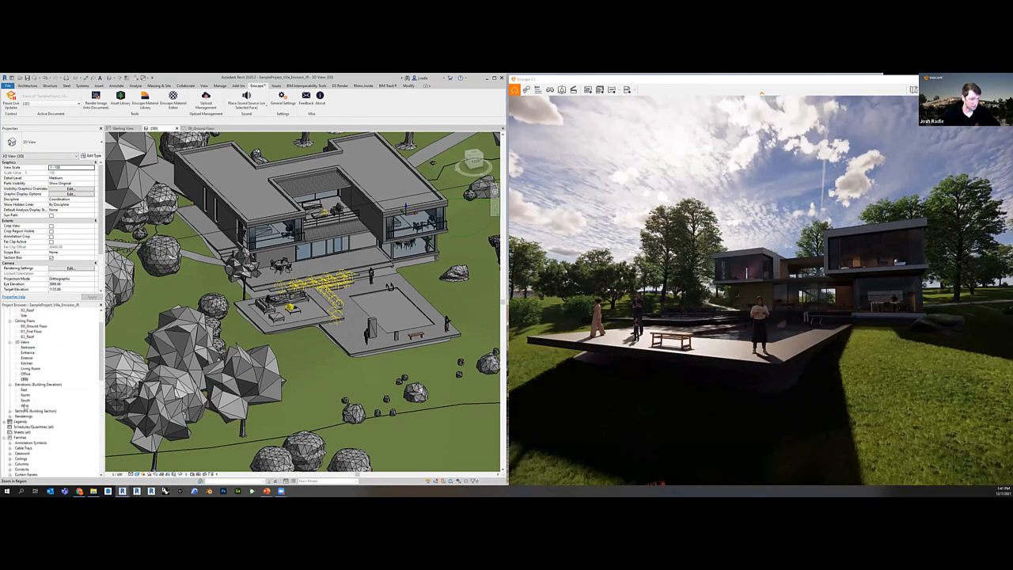
double_click(26, 417)
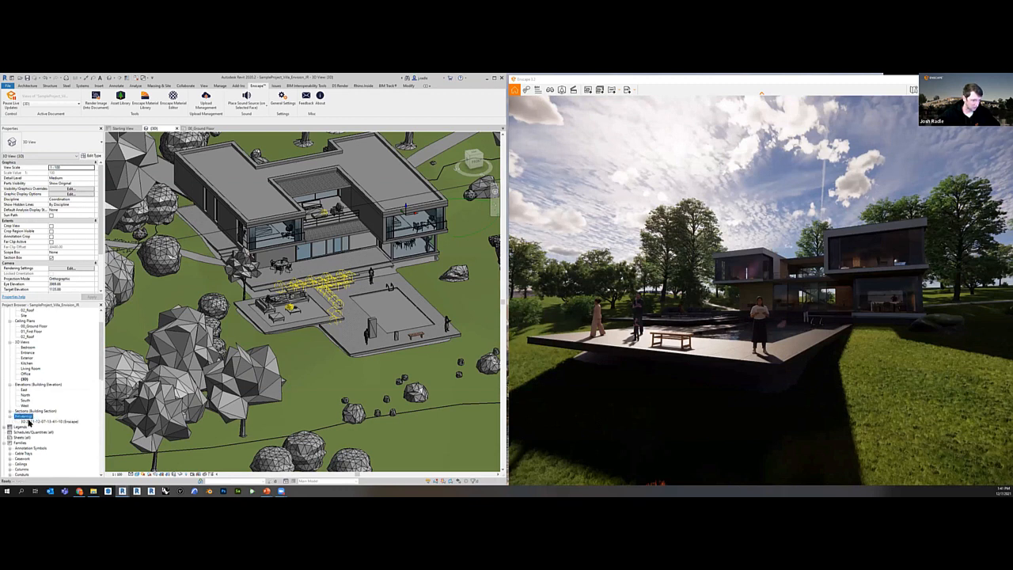
double_click(32, 421)
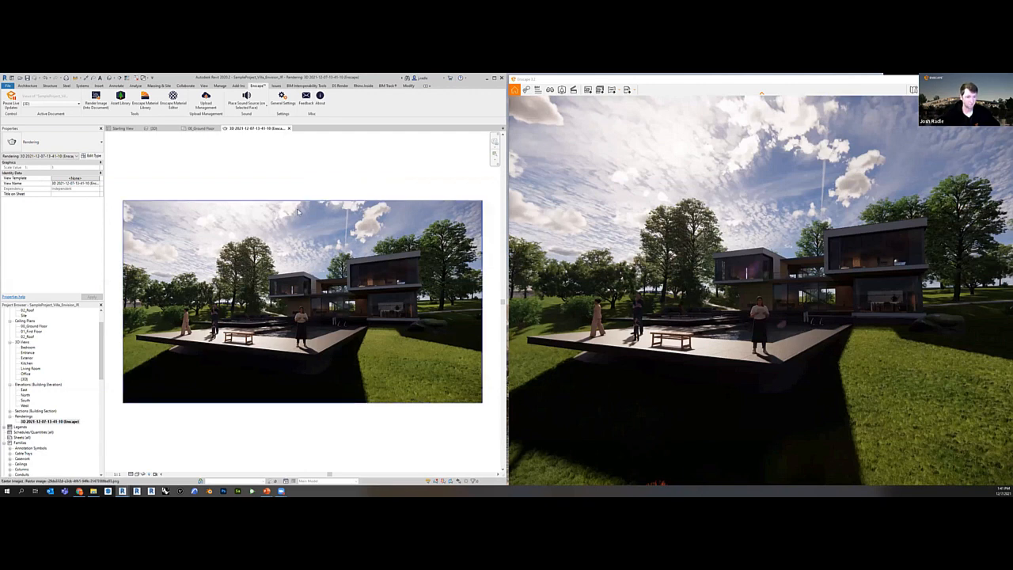
click(290, 129)
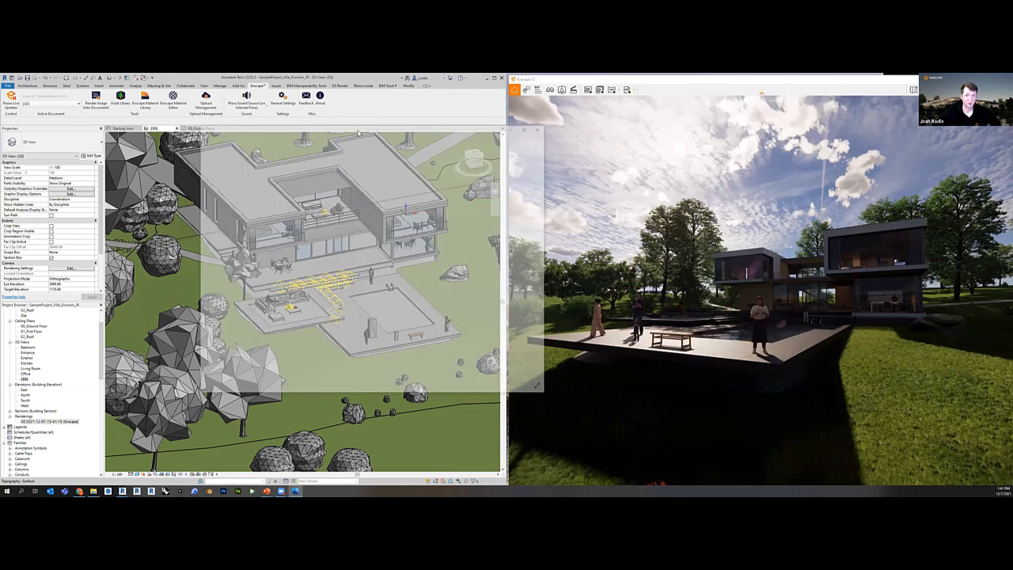
Show the living room QR code image enlarged, with its window placed over the Revit side and clear of the rendering.
drag(386, 127, 417, 130)
scroll(407, 261, up, 8)
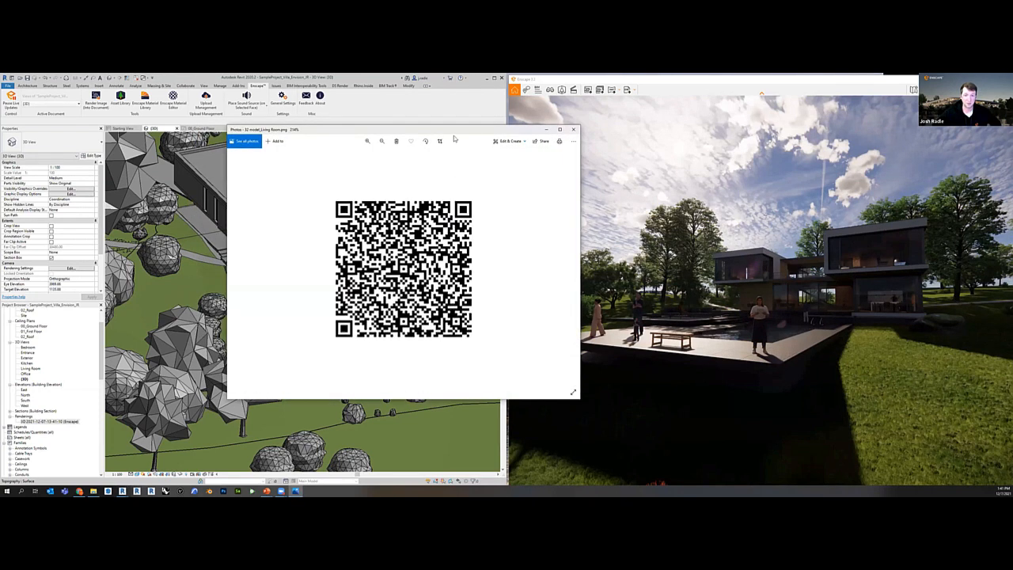
drag(450, 131, 351, 135)
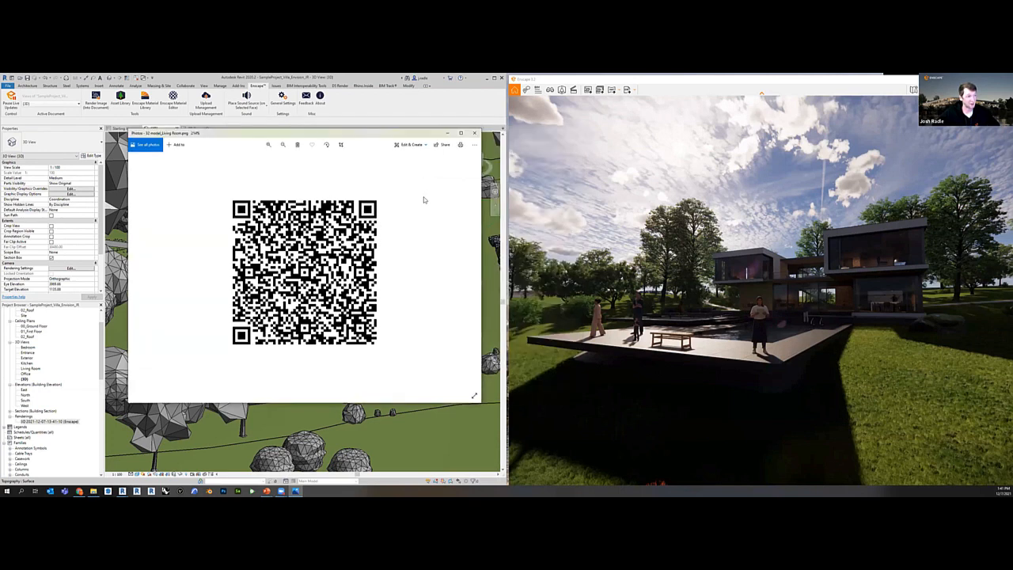
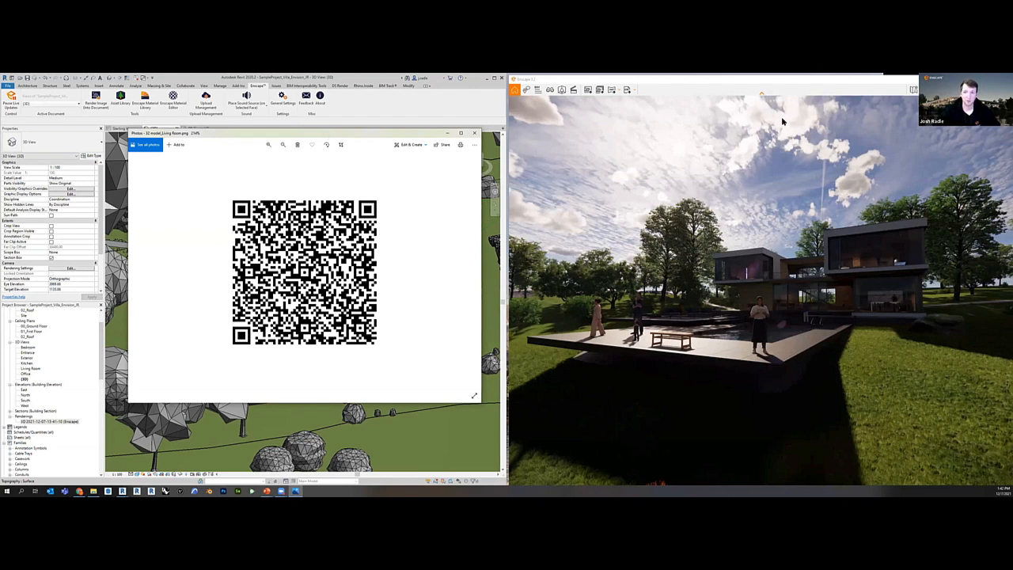
drag(326, 132, 218, 123)
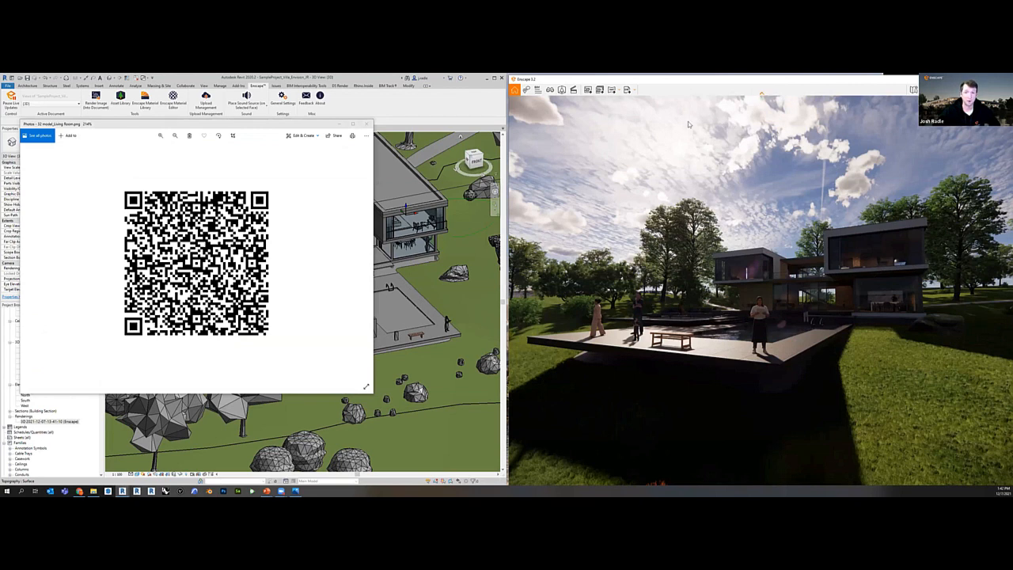
Check the mono and stereo panorama types, and move the QR code image window over the Enscape rendering.
click(619, 93)
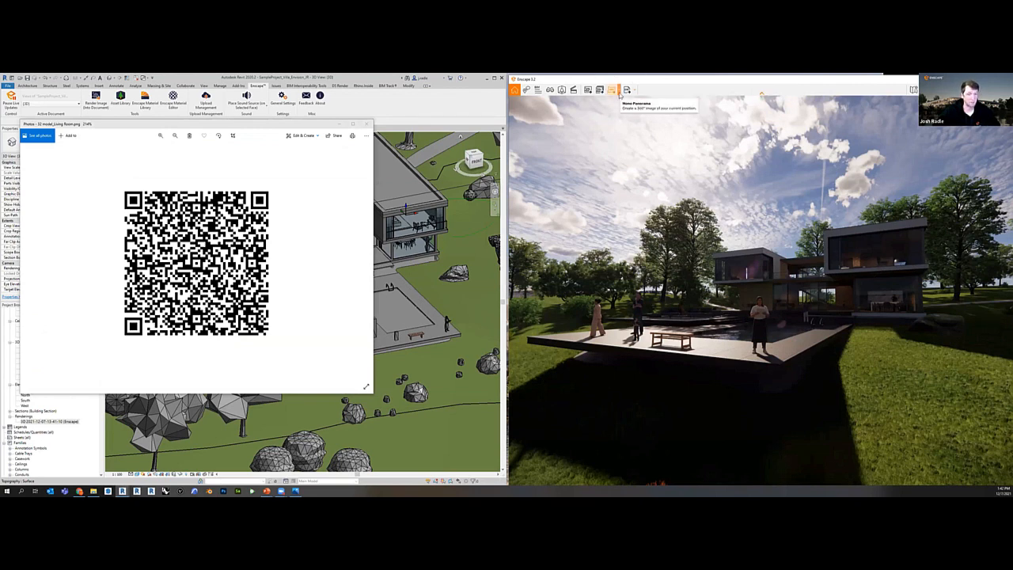
click(620, 94)
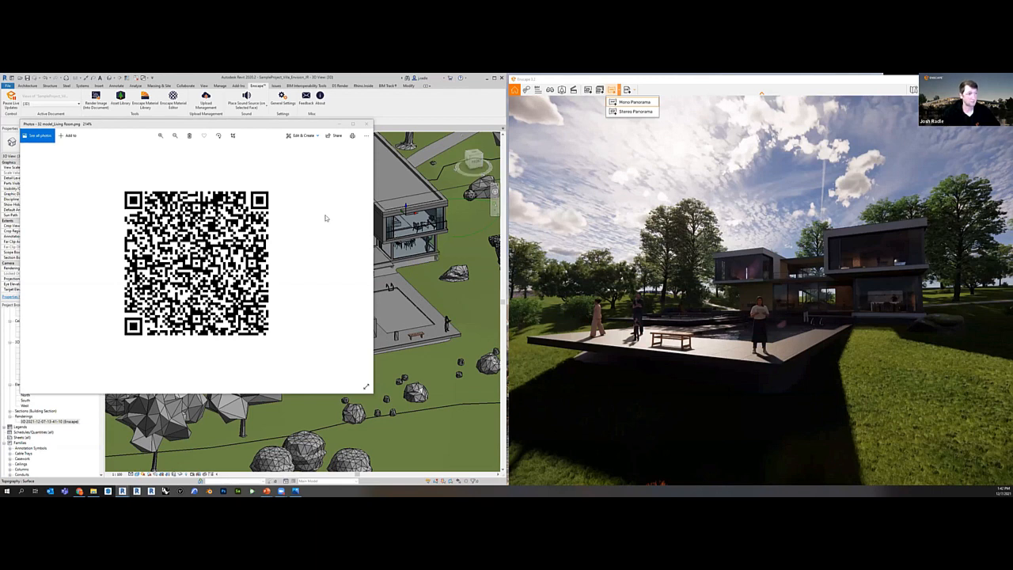
click(250, 124)
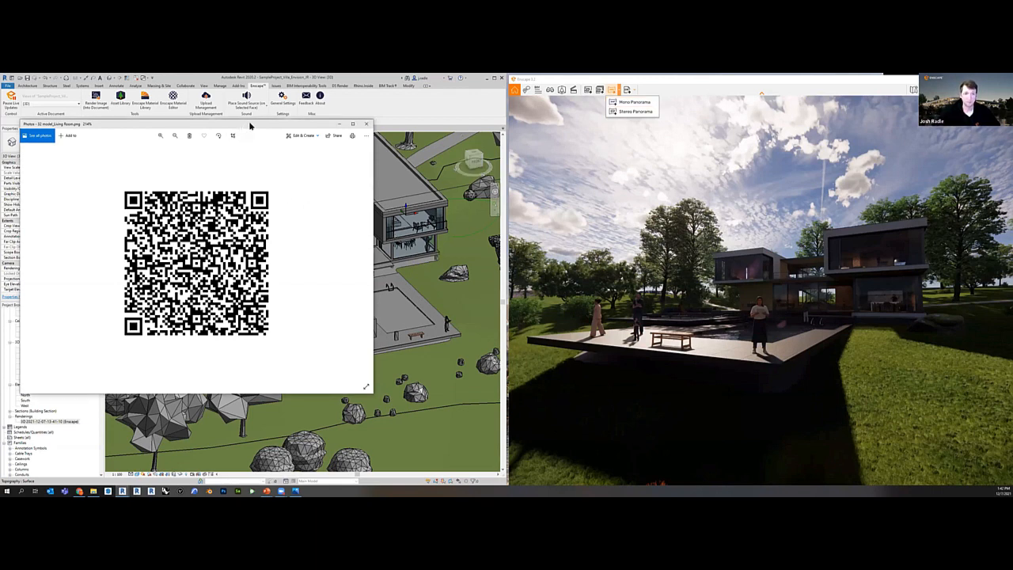
key(super+shift+Right)
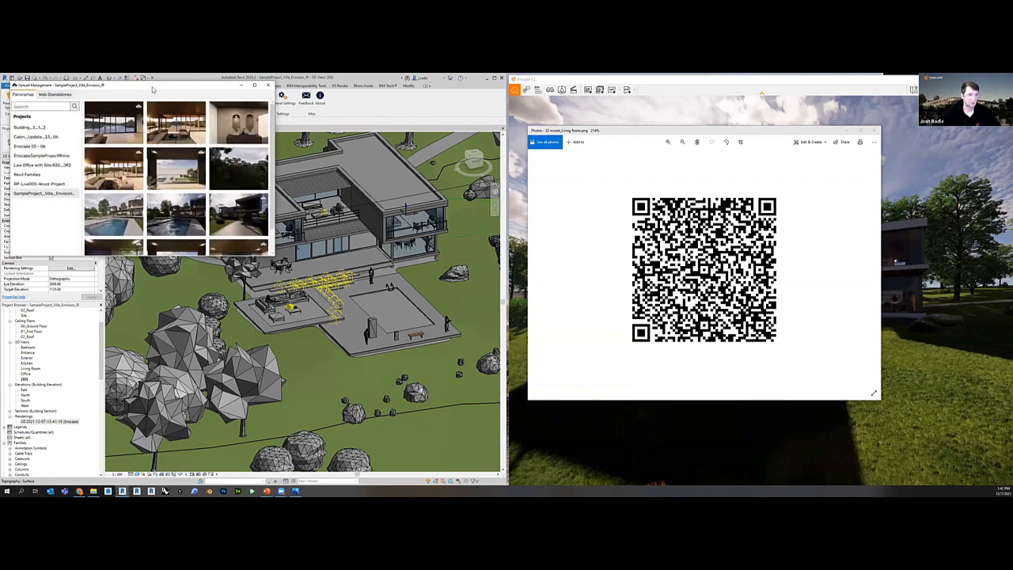
Place the Upload Management window over the Revit model and check the web browser, link and QR code sharing options of an uploaded villa panorama.
drag(153, 89, 277, 123)
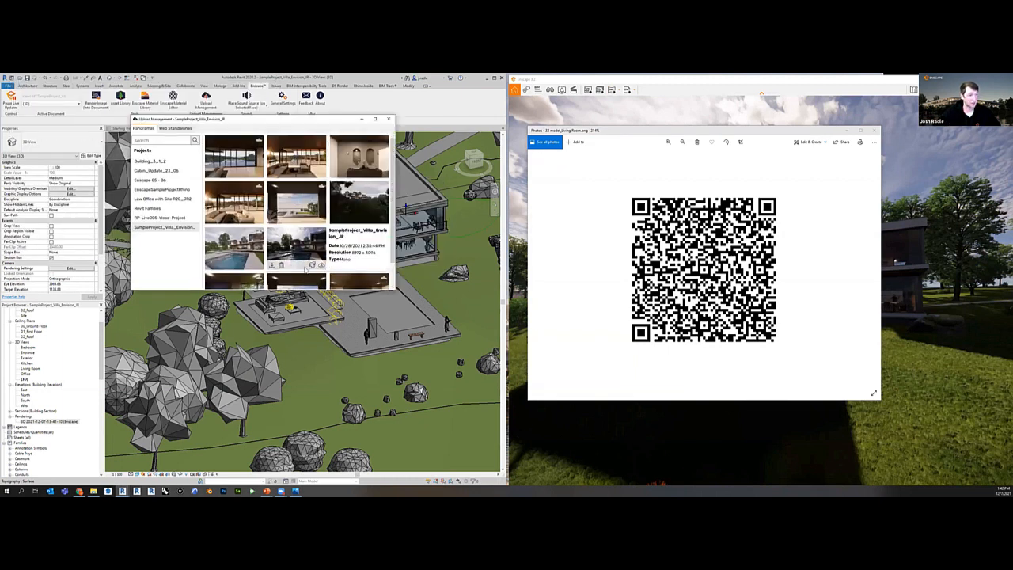
mouse_move(321, 178)
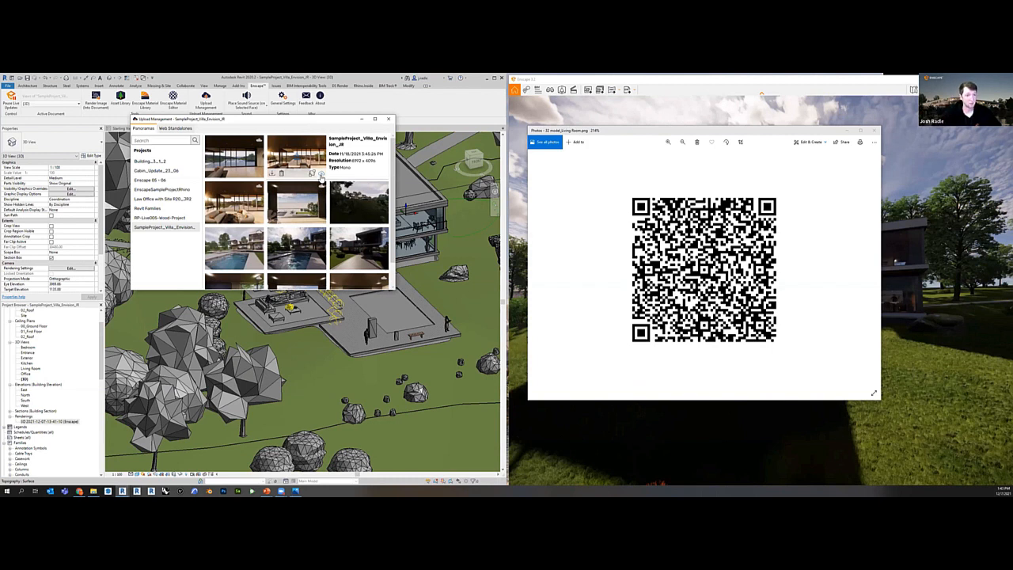
right_click(310, 226)
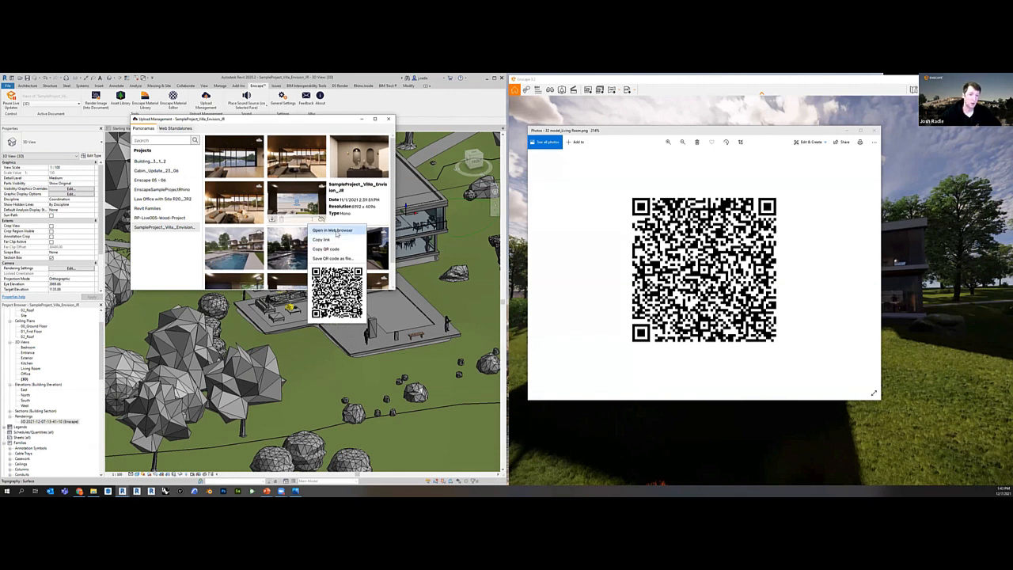
click(335, 238)
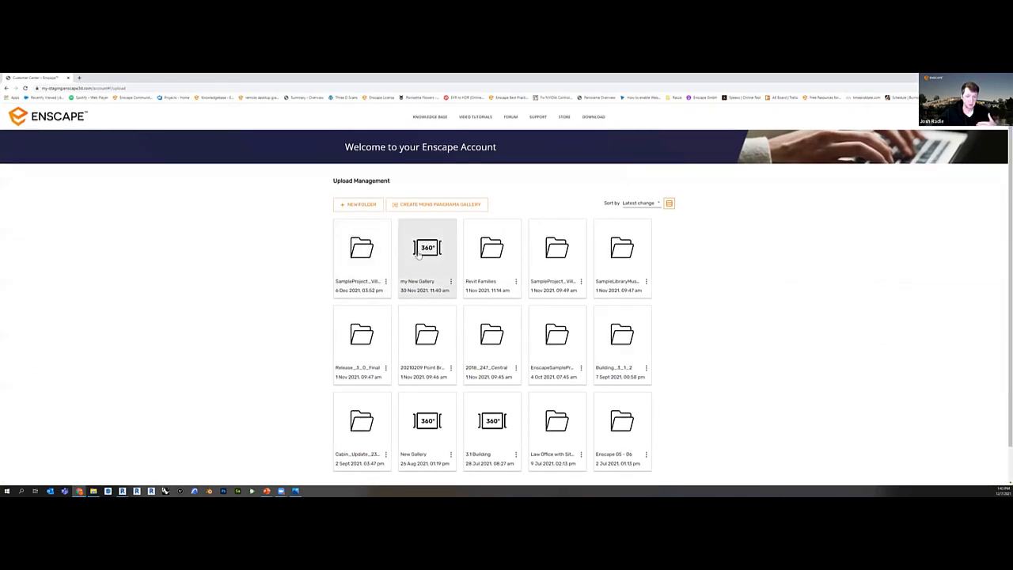
Open the "my sweet tour" gallery in the SampleProject_Villa_Envision_JR web folder and tour its bedroom, living room and pool panoramas.
click(364, 252)
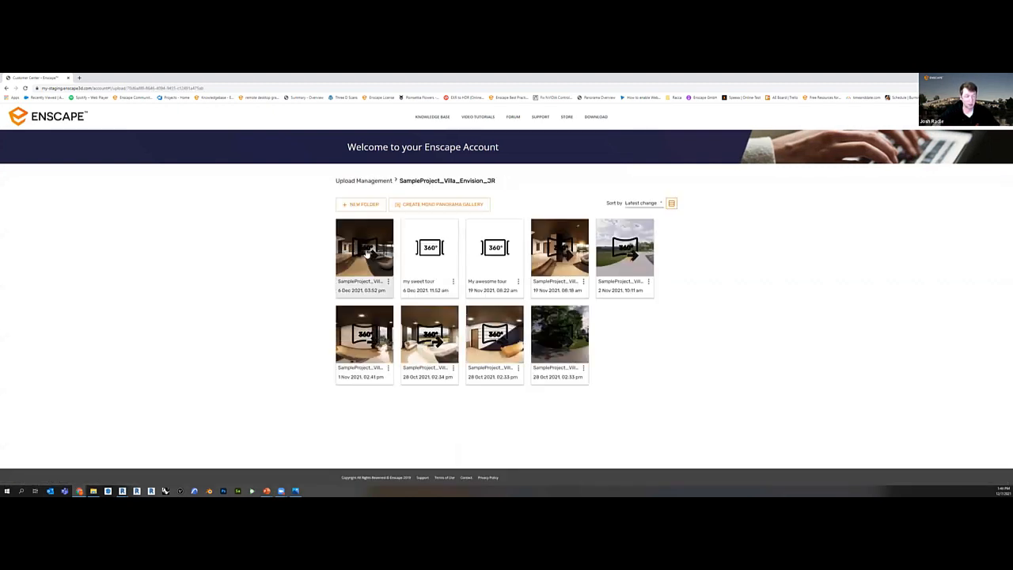
click(429, 257)
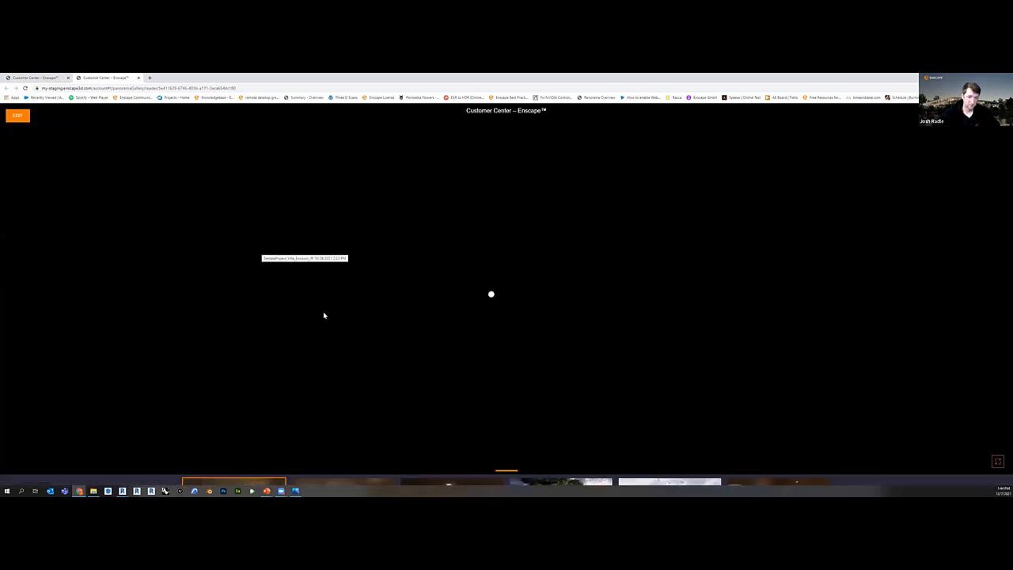
mouse_move(350, 482)
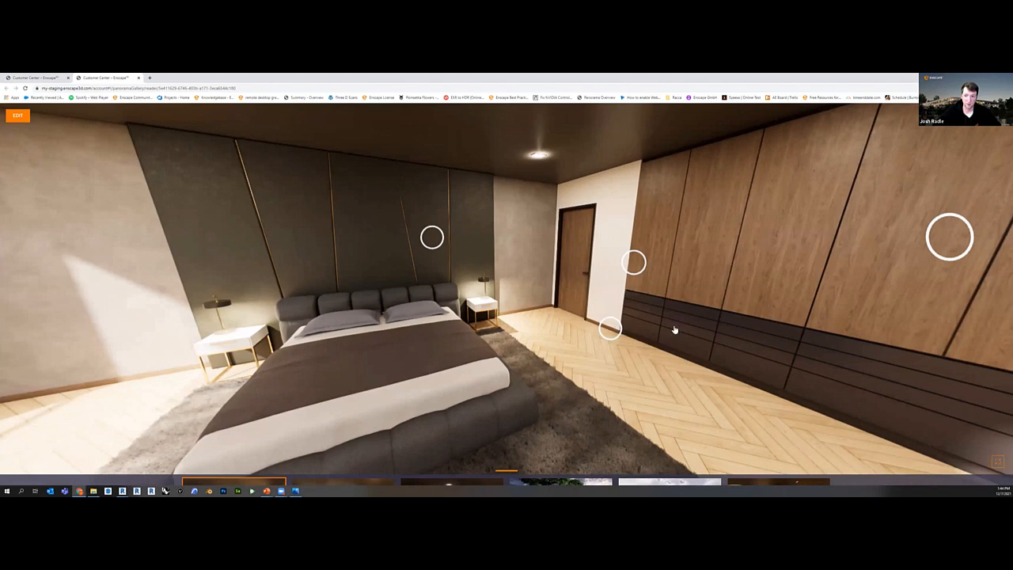
drag(675, 330, 641, 282)
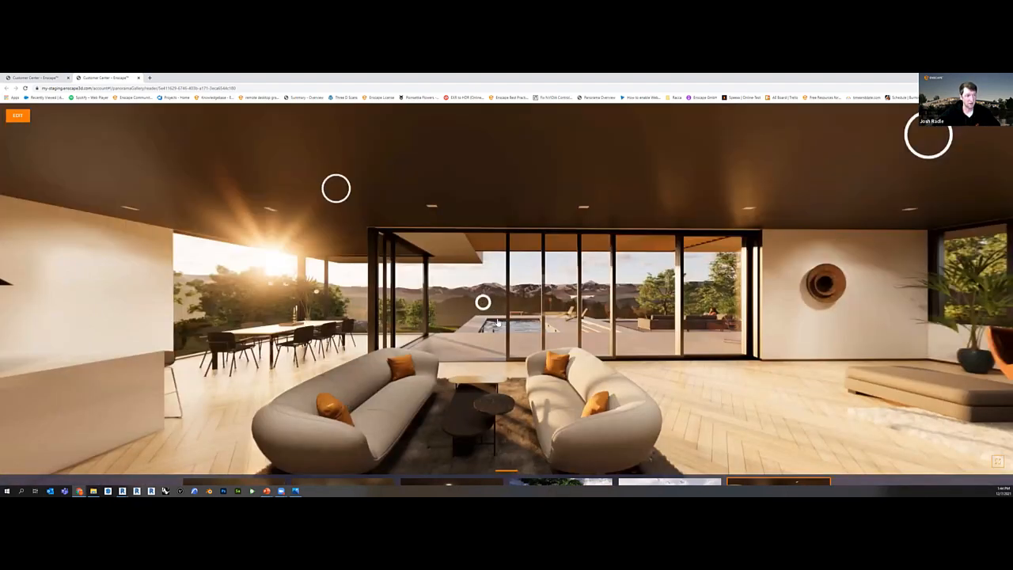
click(500, 320)
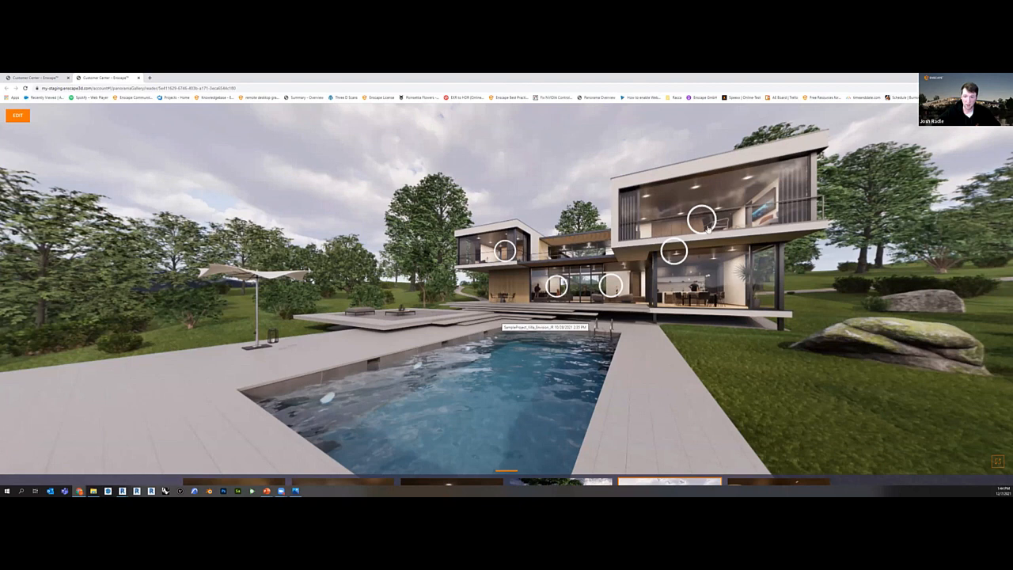
drag(356, 393, 529, 352)
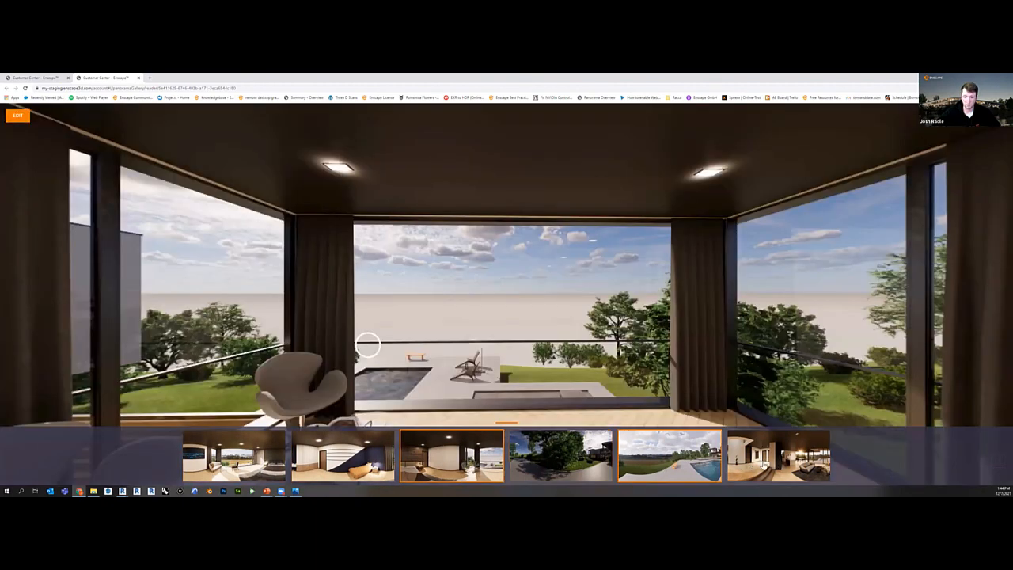
click(680, 467)
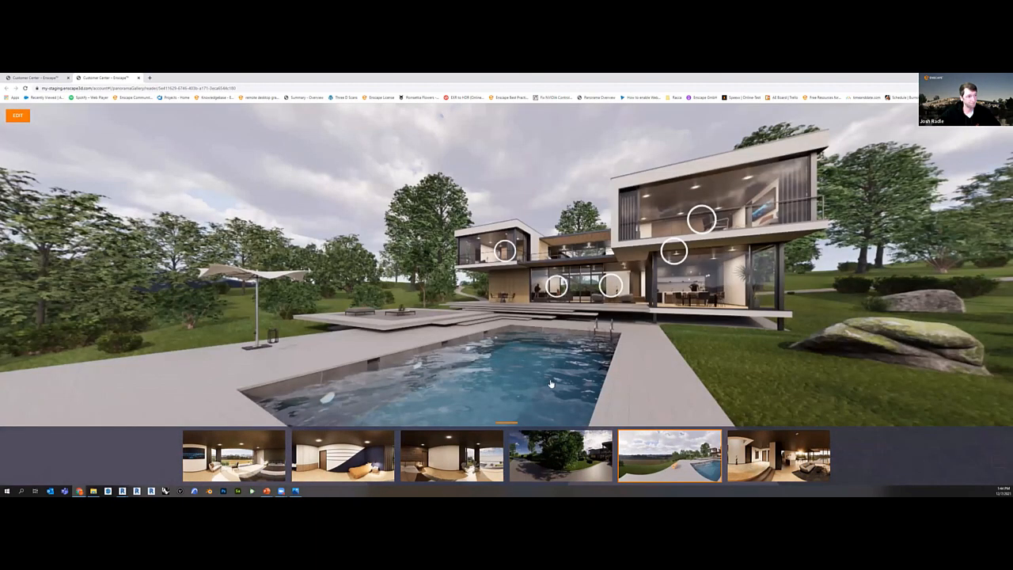
click(778, 455)
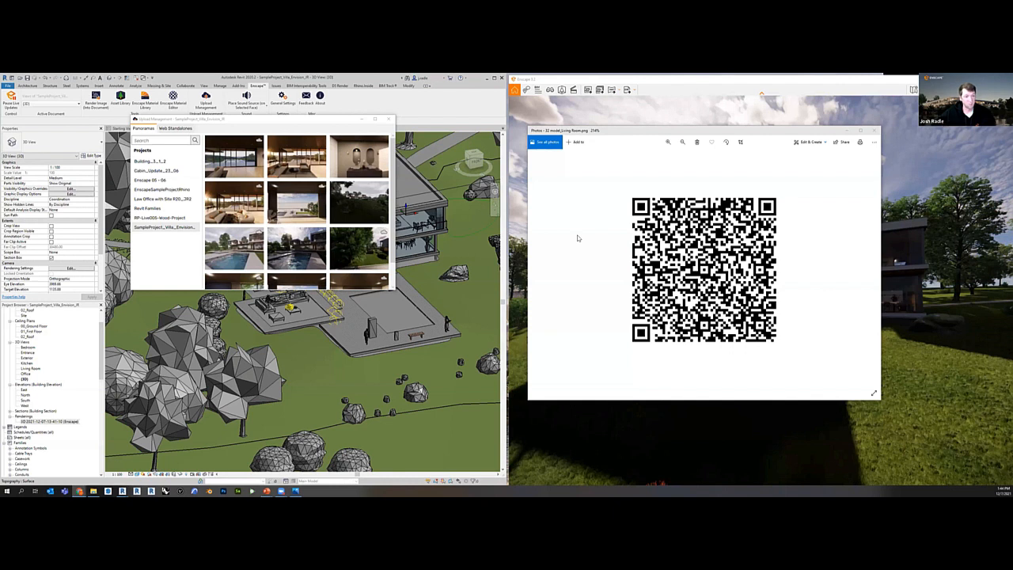
Check the option to replace an uploaded panorama in the cloud, cancel it, and close Upload Management.
mouse_move(312, 175)
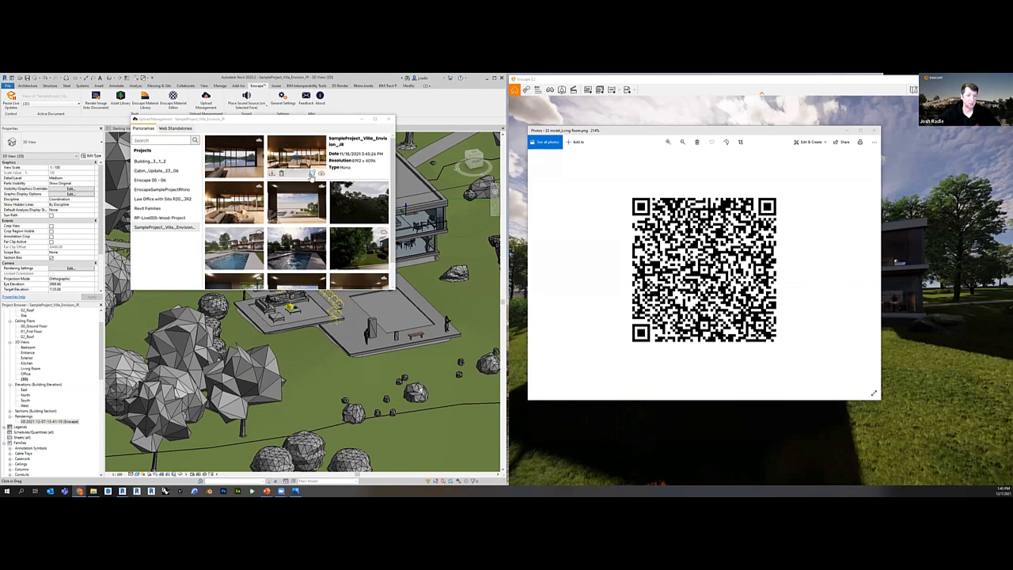
click(311, 174)
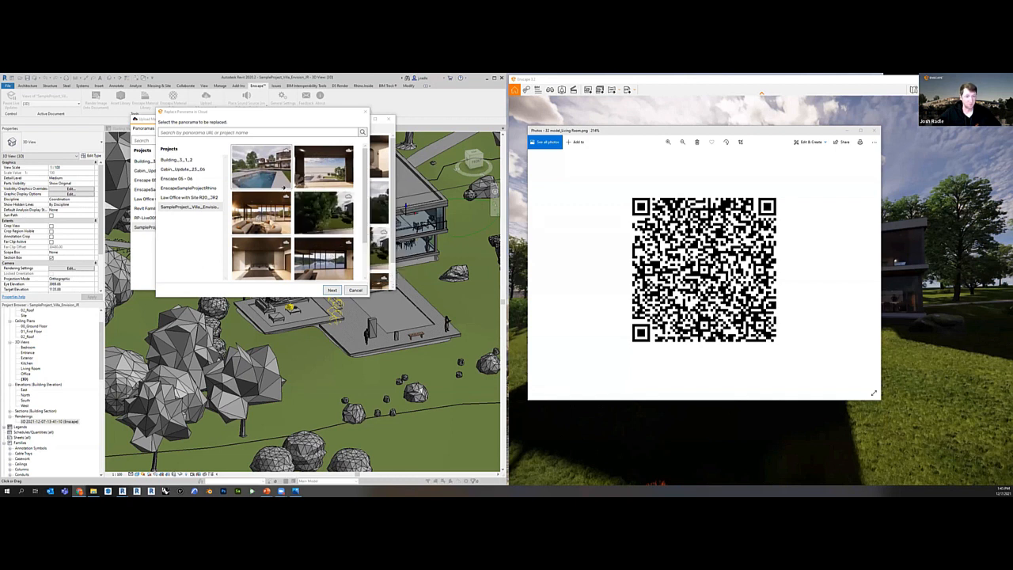
click(355, 290)
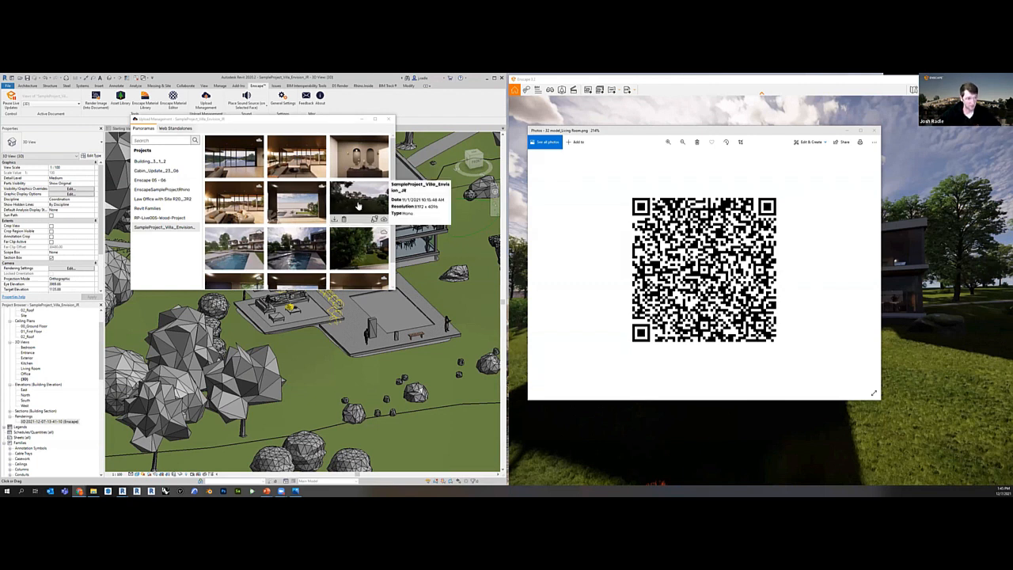
click(390, 120)
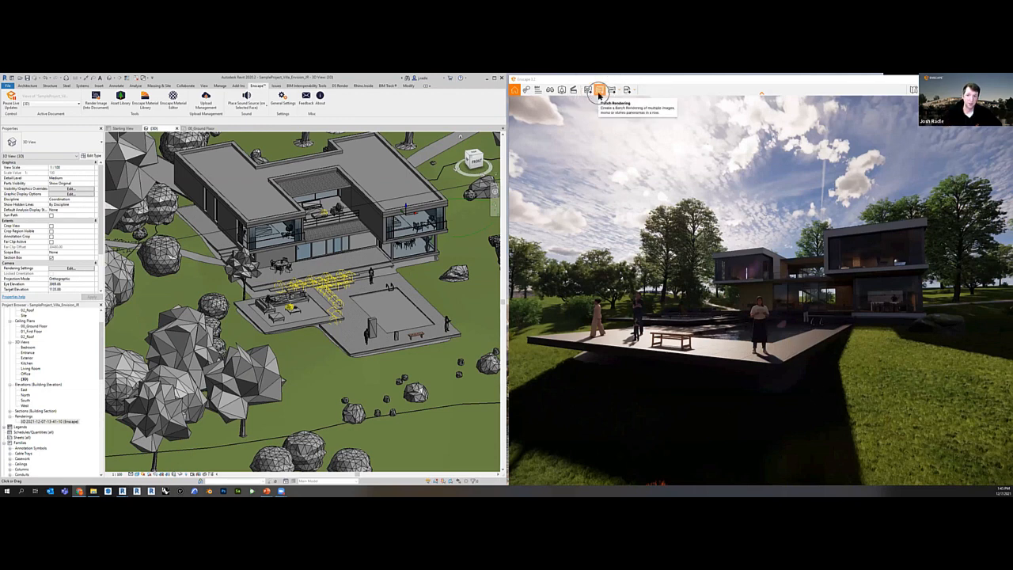
Check the Batch Rendering view list and its image, mono and stereo panorama output options, and cancel without rendering.
click(599, 92)
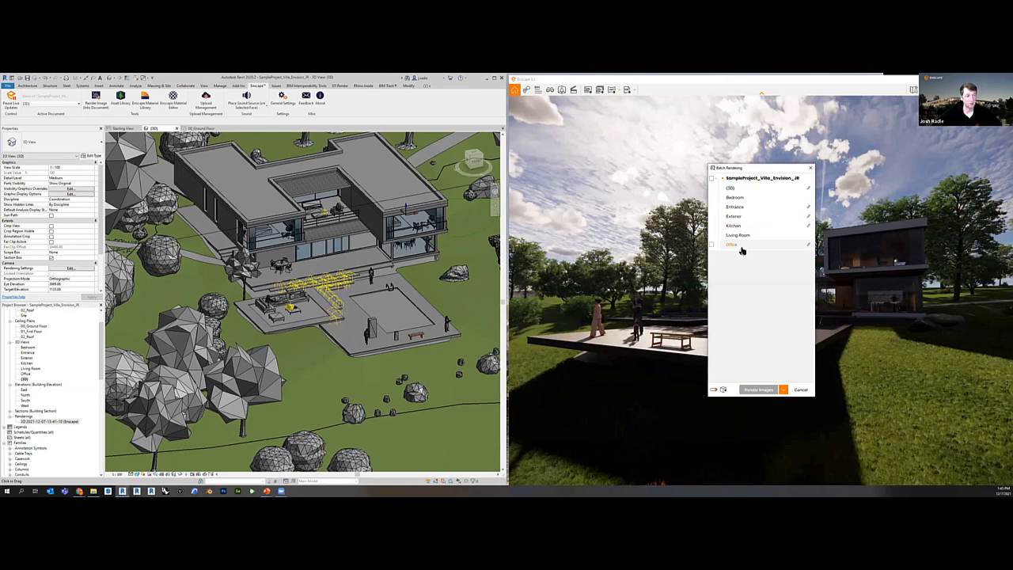
click(783, 389)
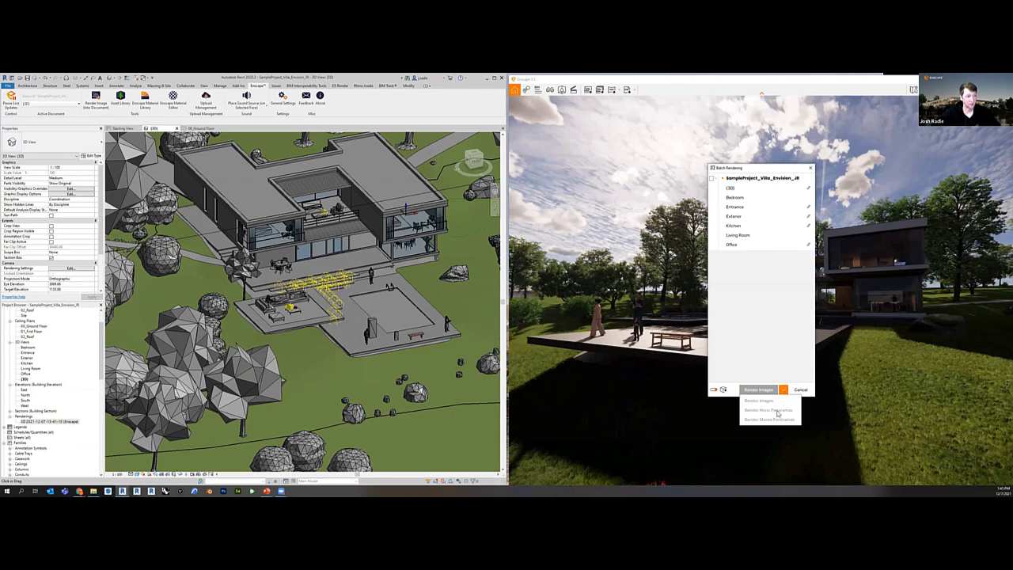
click(784, 335)
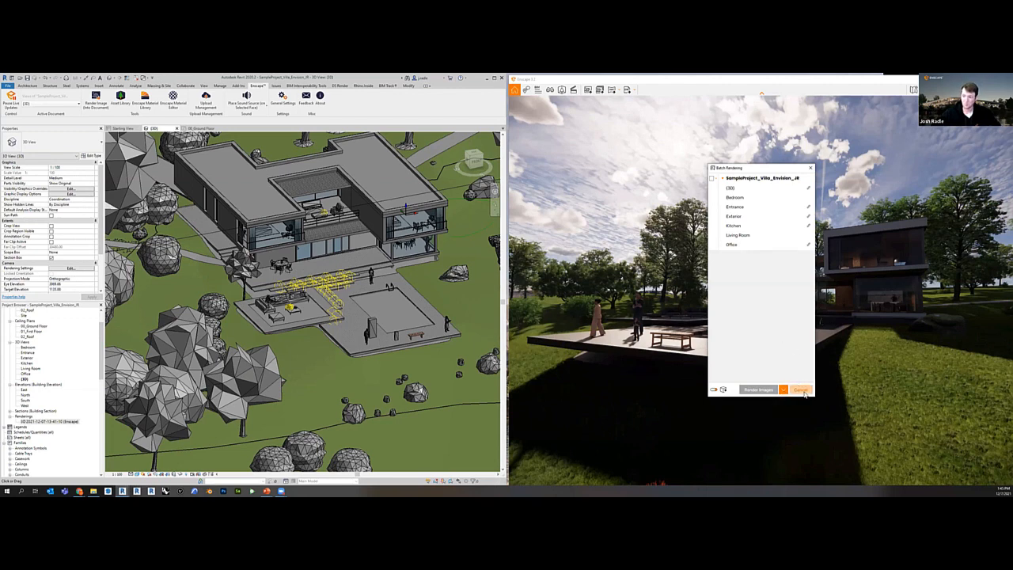
click(800, 388)
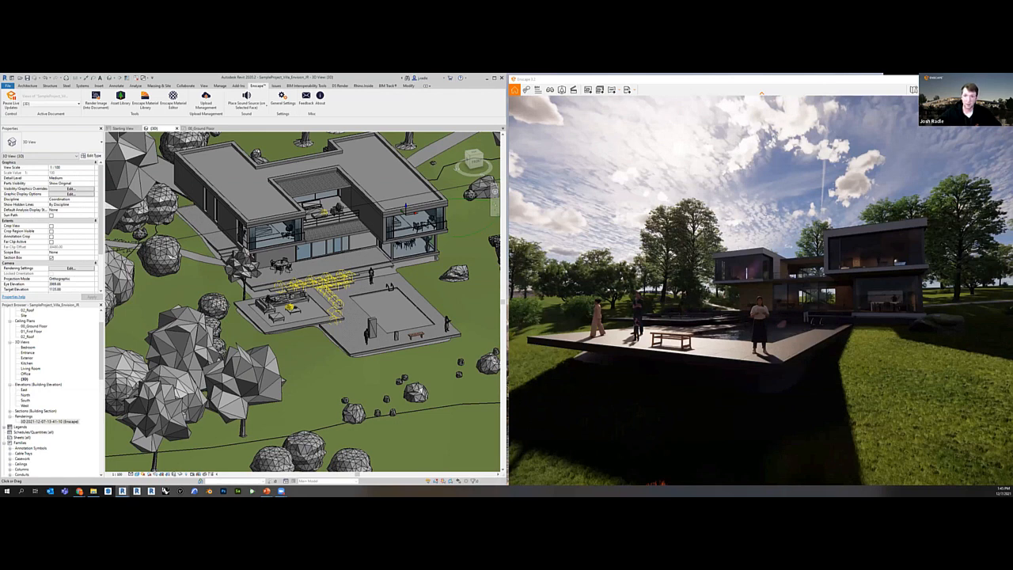
Create a video path with a start keyframe facing the pool terrace and an end keyframe at the villa's side, and preview it.
click(573, 90)
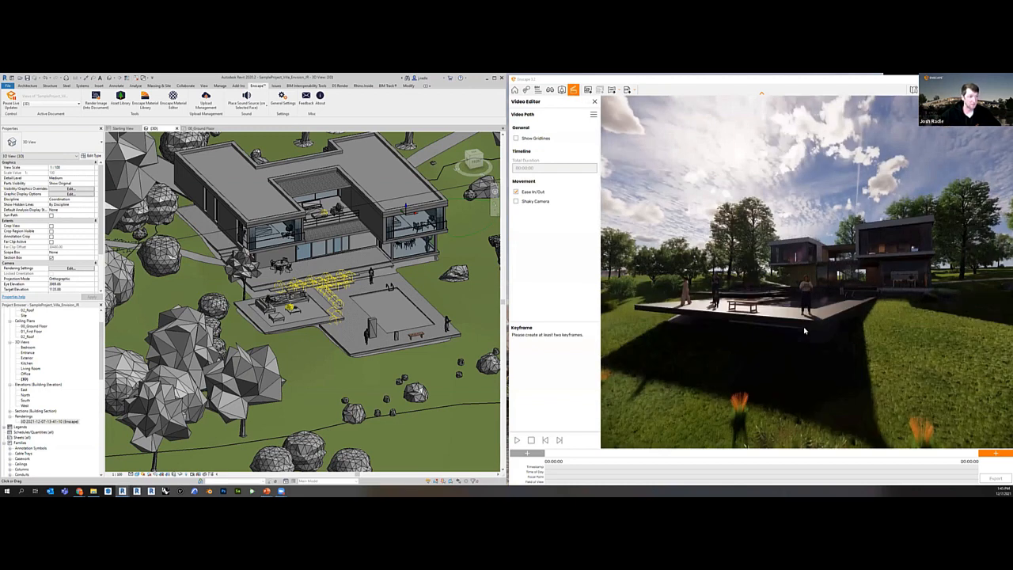
click(987, 453)
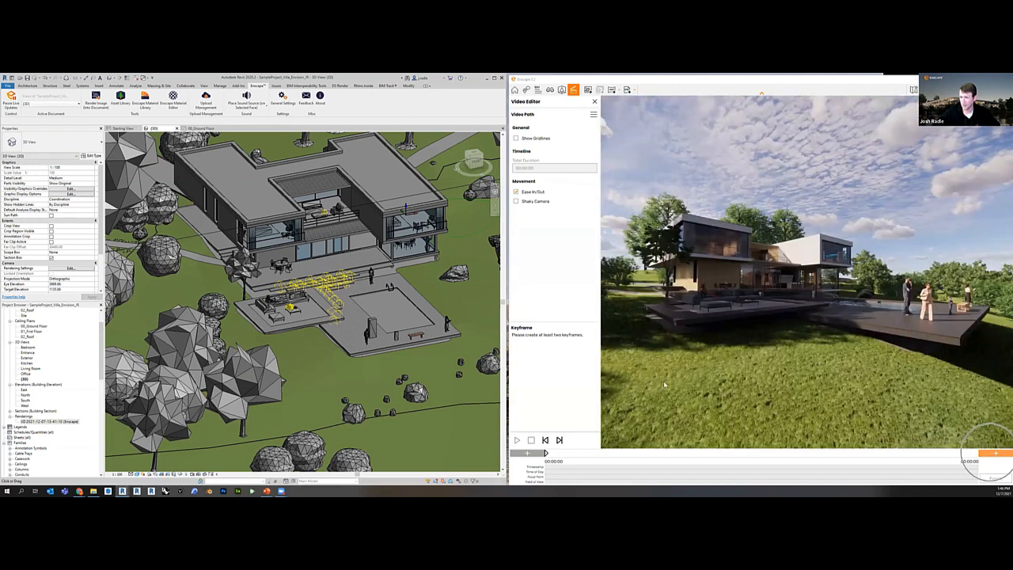
click(989, 457)
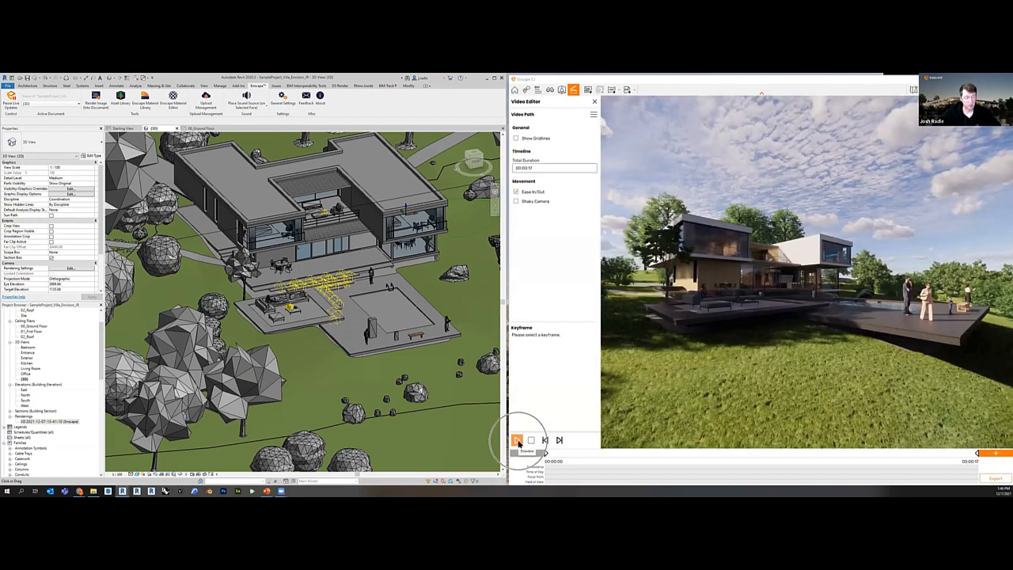
click(518, 441)
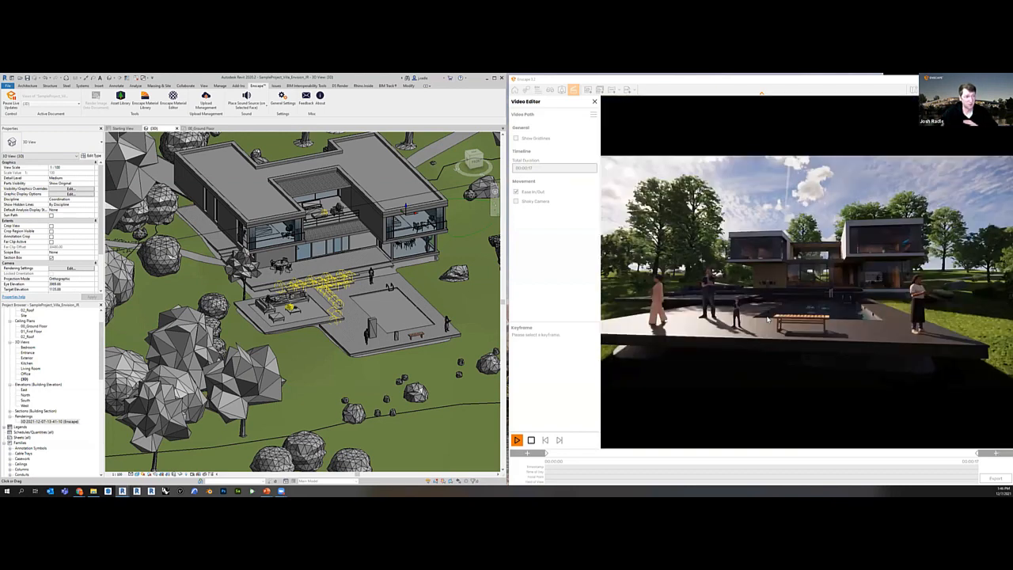
click(531, 440)
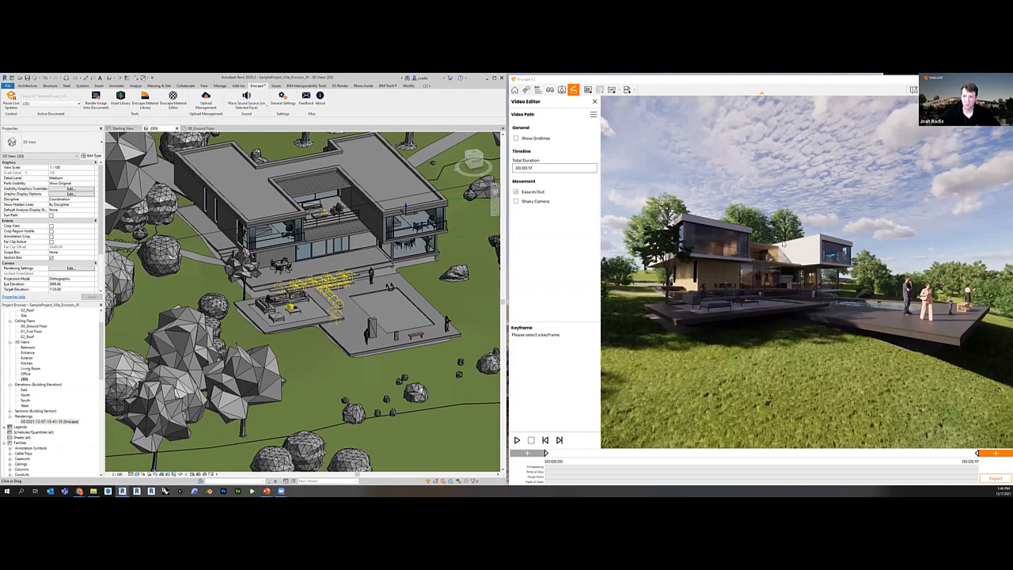
key(Escape)
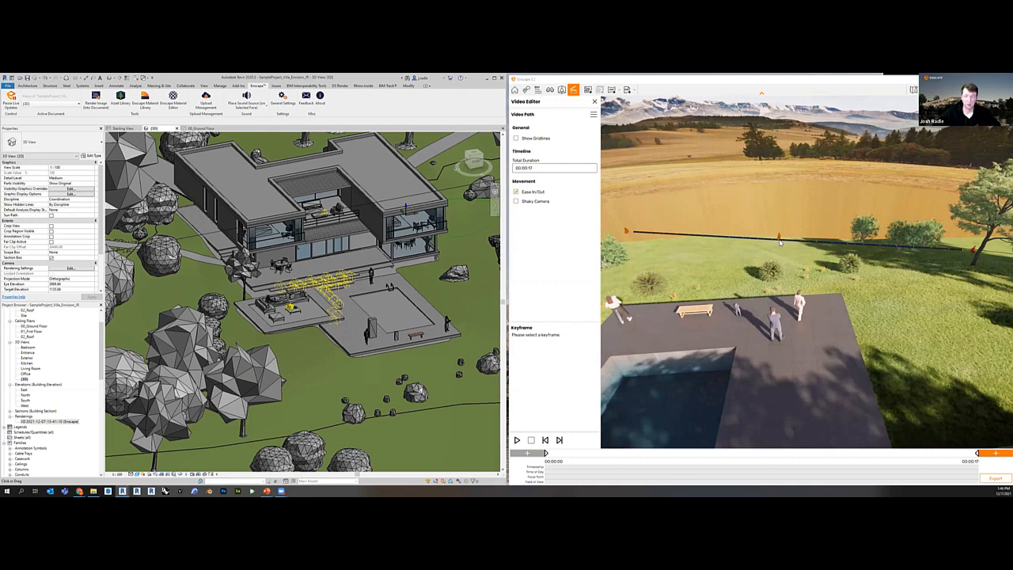
Add a middle keyframe to the video path, update its camera to a raised view over the pool terrace, and preview the path.
click(779, 240)
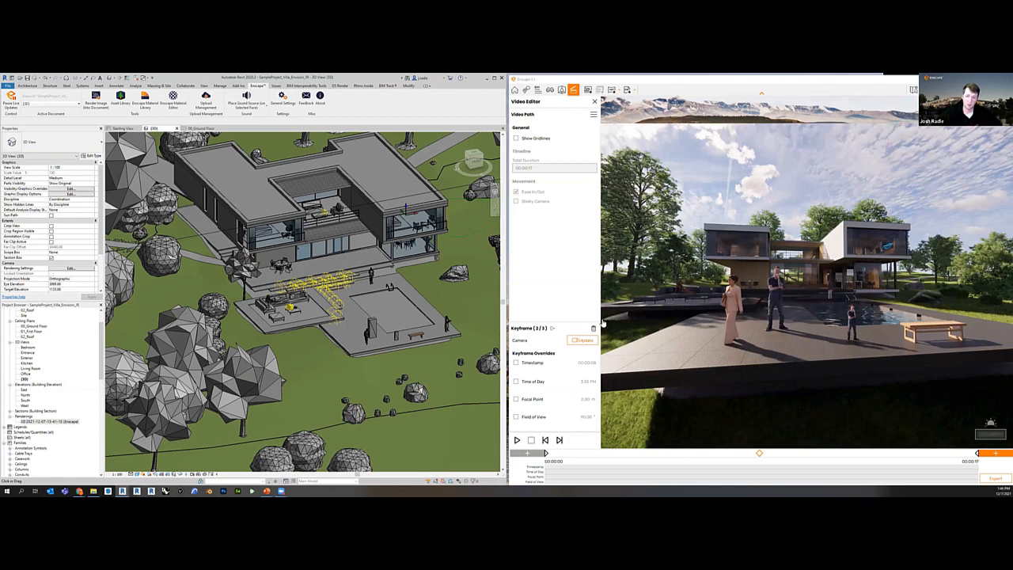
click(582, 341)
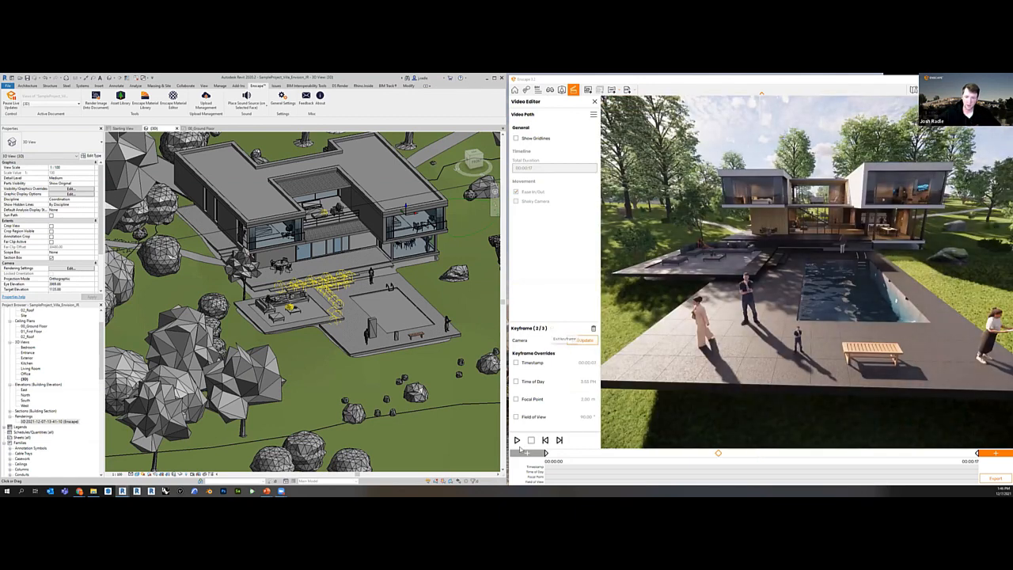
click(518, 441)
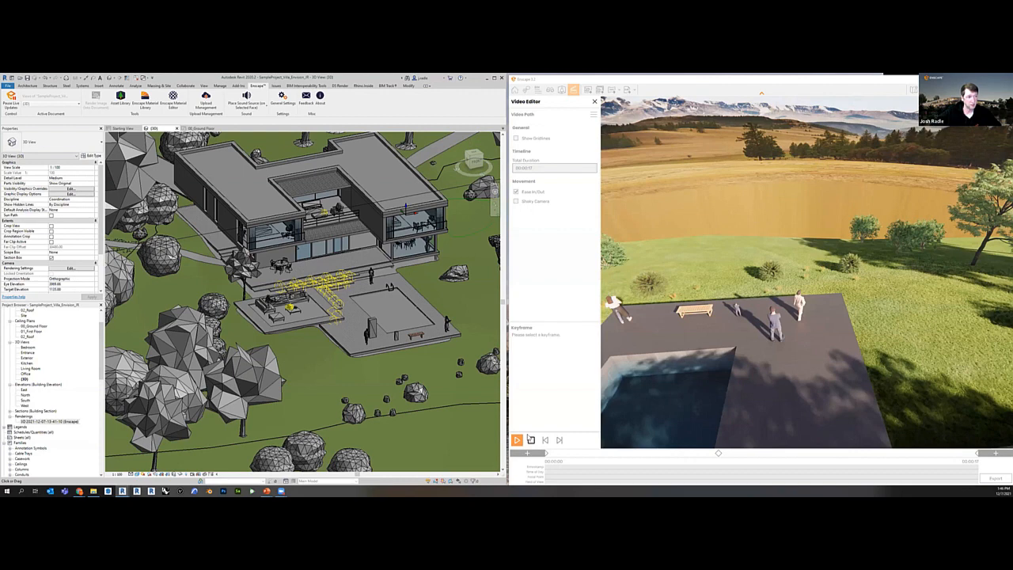
click(529, 438)
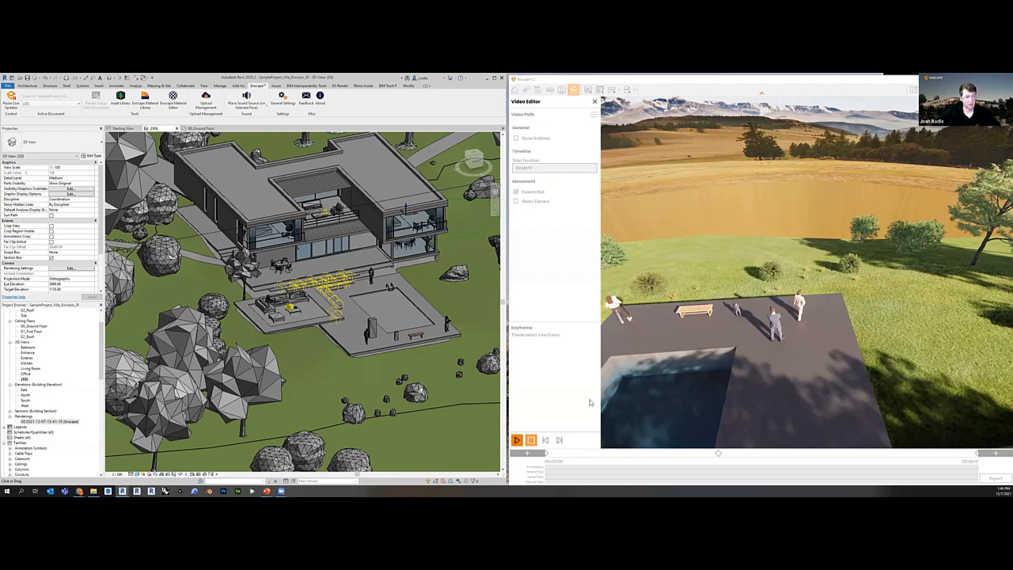
click(533, 441)
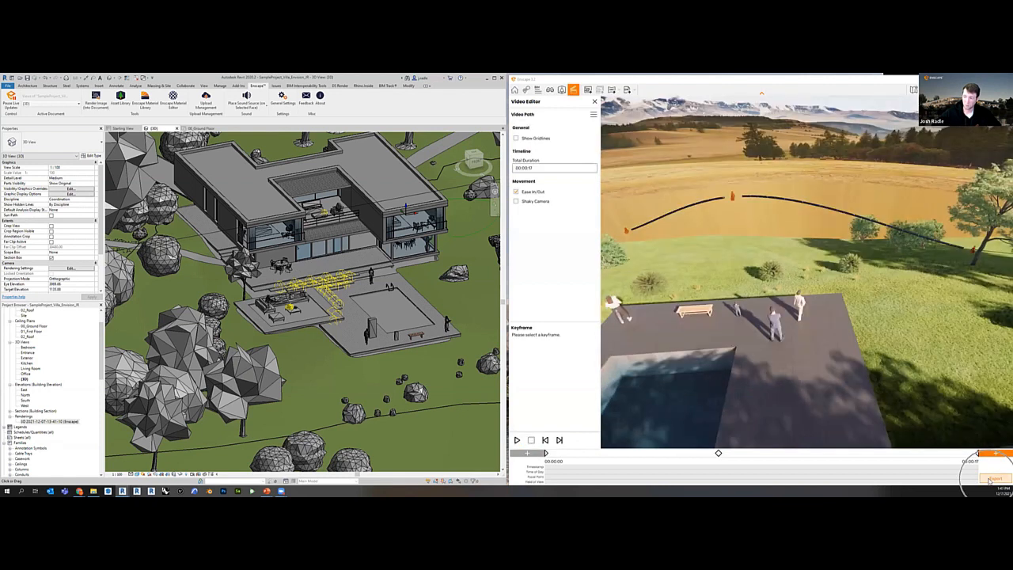
Check the video export's resolution, compression quality and frame rate options, cancel, check the path's save and load options, and close the Video Editor.
click(990, 478)
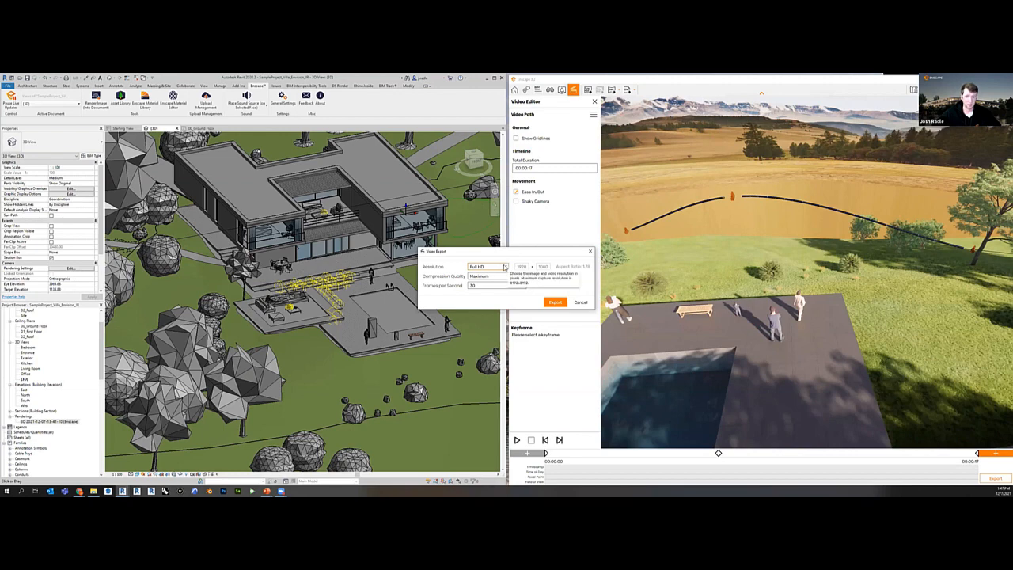
click(504, 267)
click(547, 287)
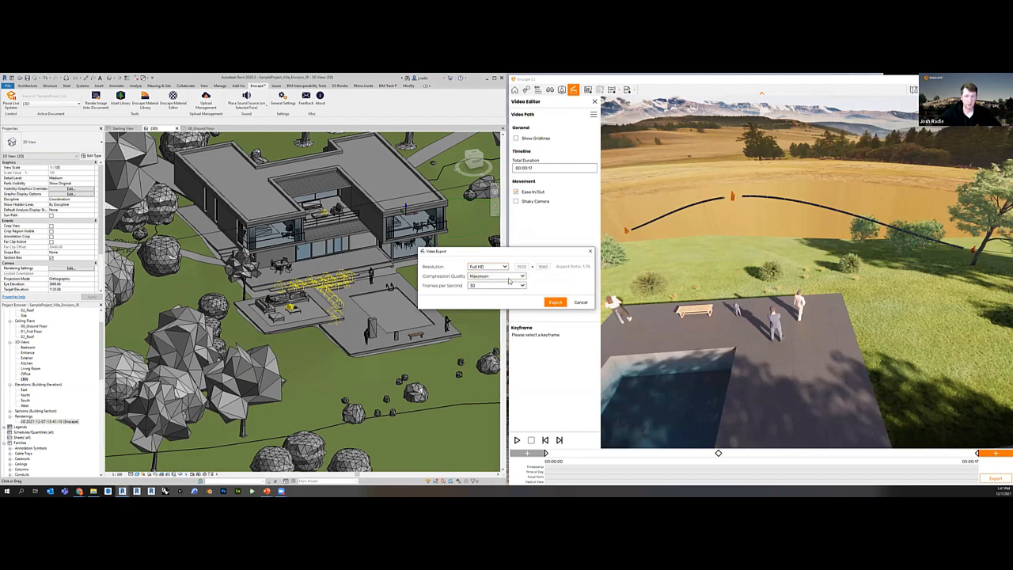
click(590, 250)
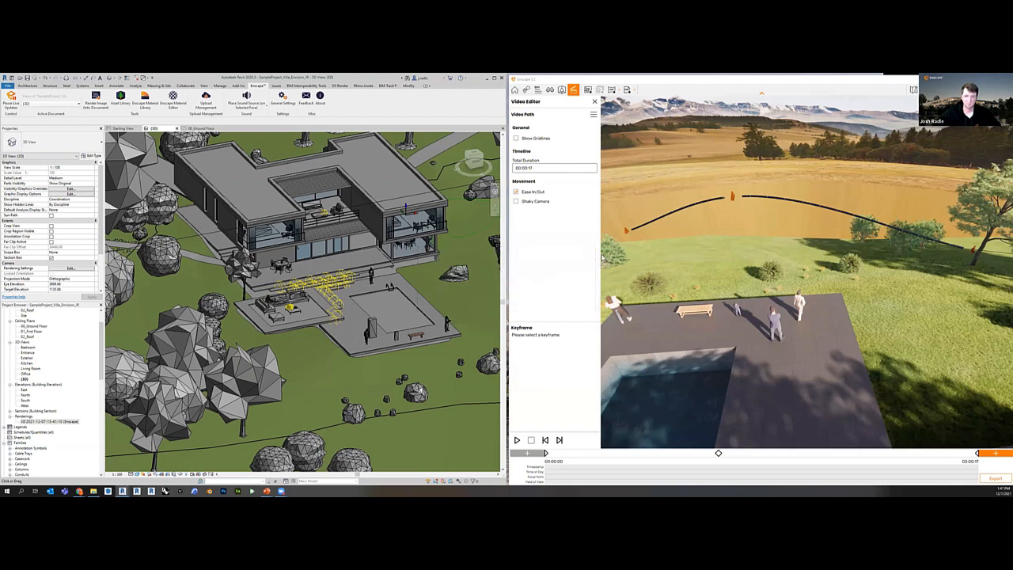
click(593, 117)
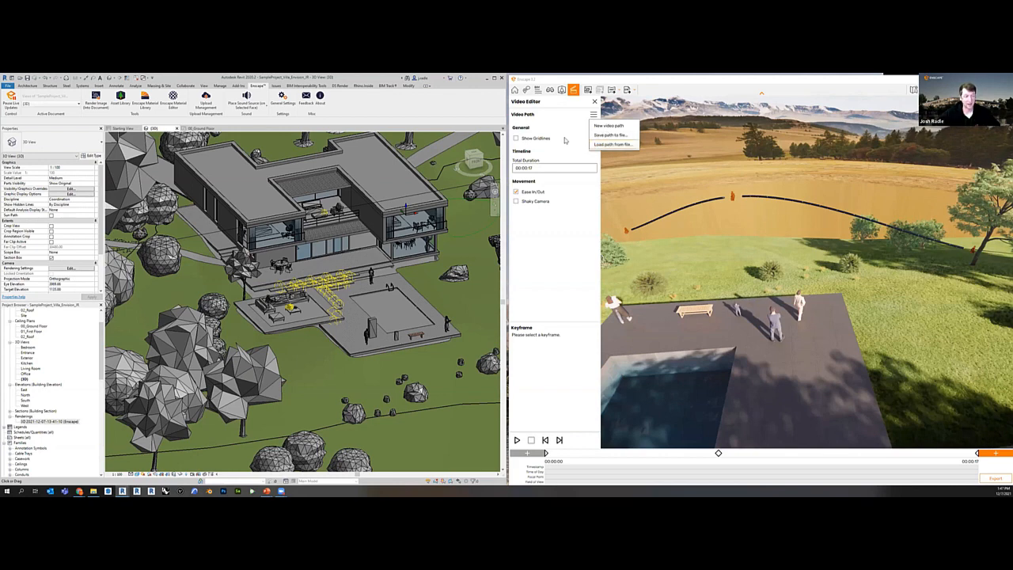
click(595, 104)
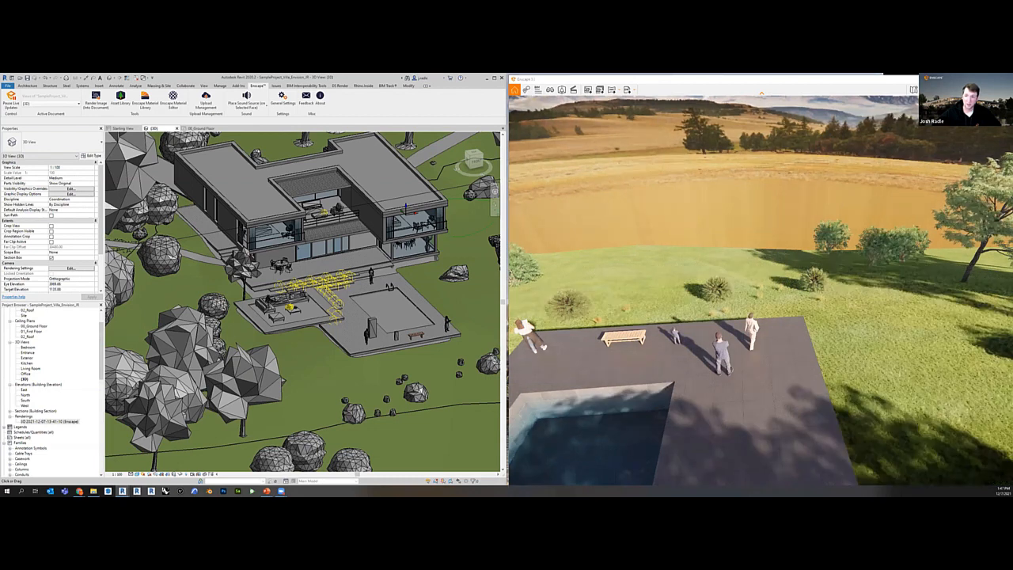
Check the Exe and Web Standalone export options, view the project's Web Standalones in Upload Management, and close it.
click(635, 91)
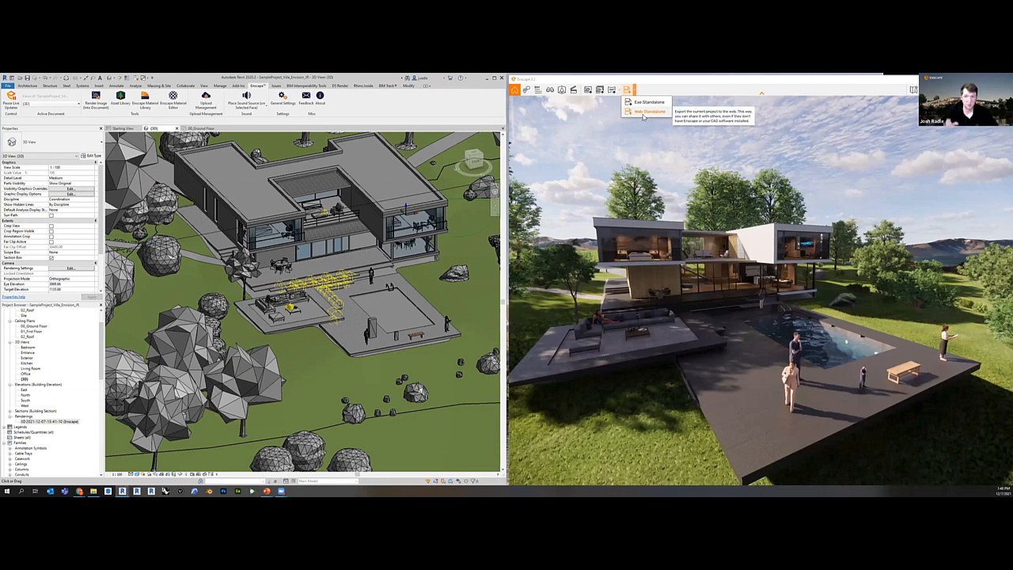
click(206, 102)
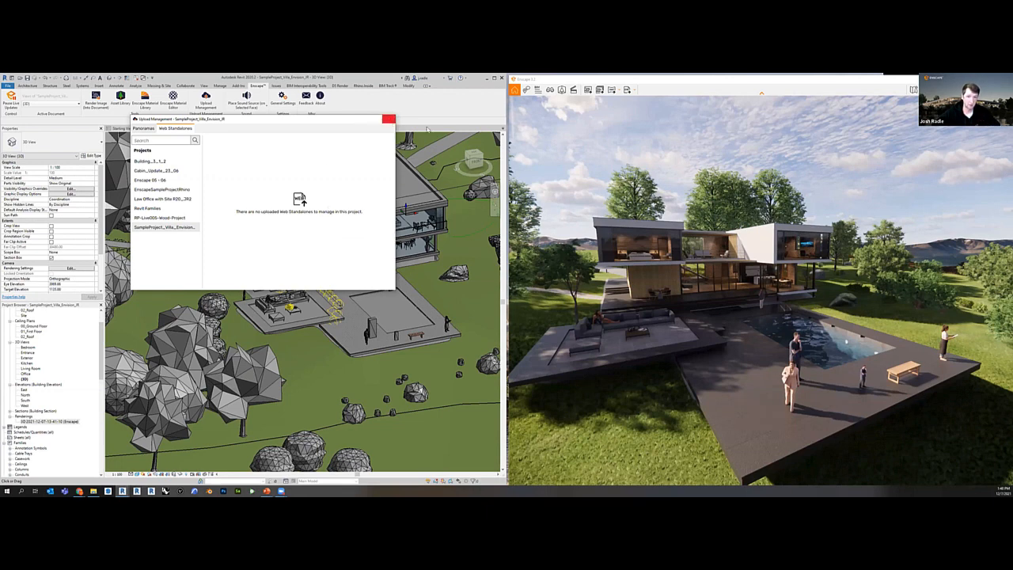
click(388, 119)
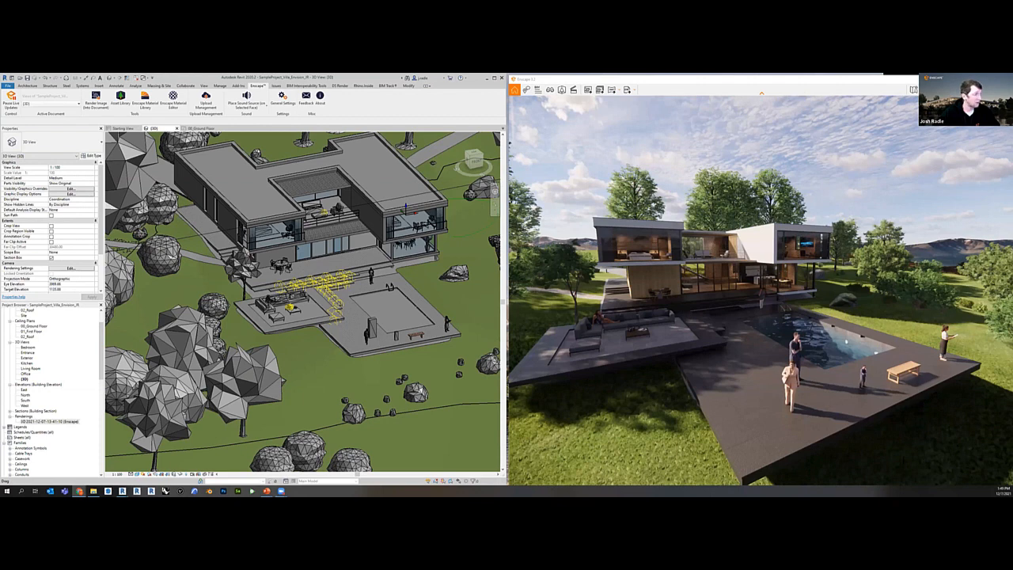
Switch to the browser's Enscape Knowledge Base and read the System Requirements article in Administration, including the hardware requirements table.
click(79, 490)
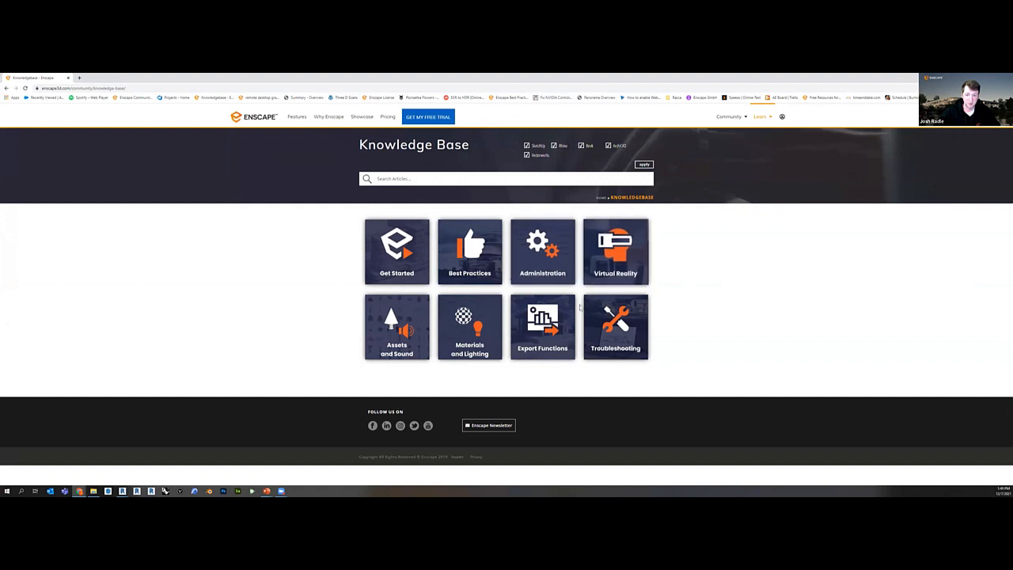
click(564, 261)
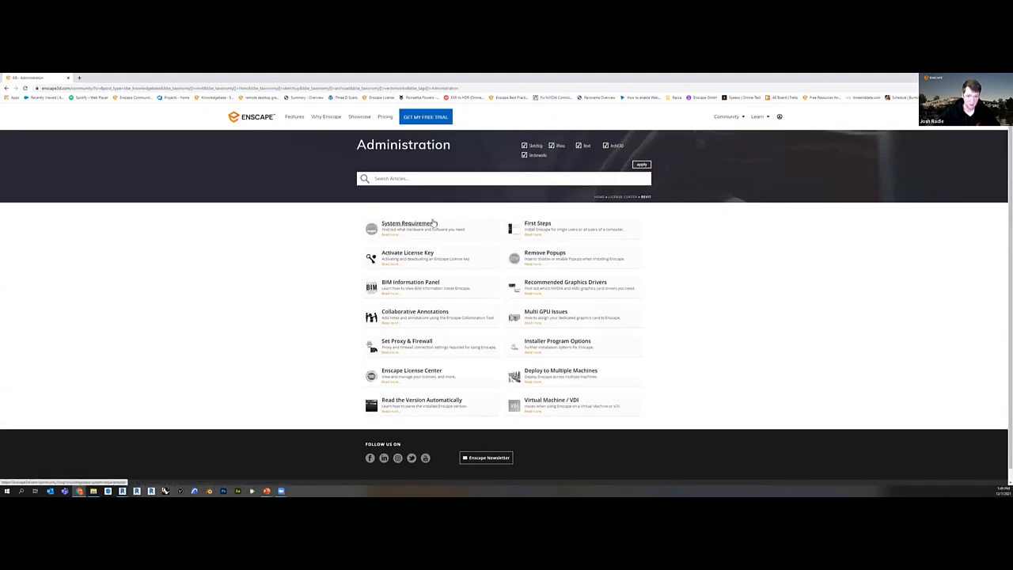
click(431, 224)
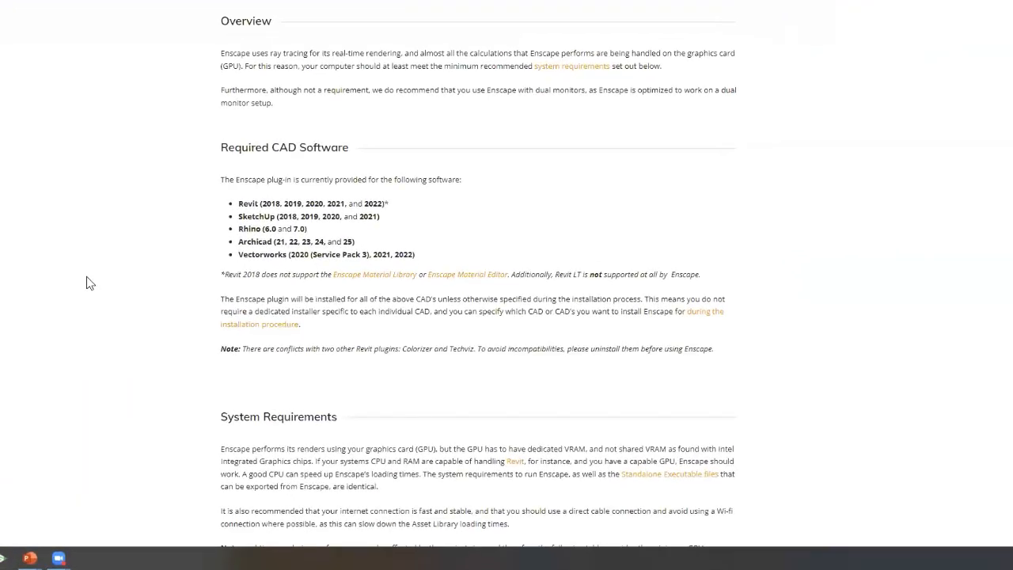
scroll(299, 283, down, 1)
scroll(282, 273, down, 5)
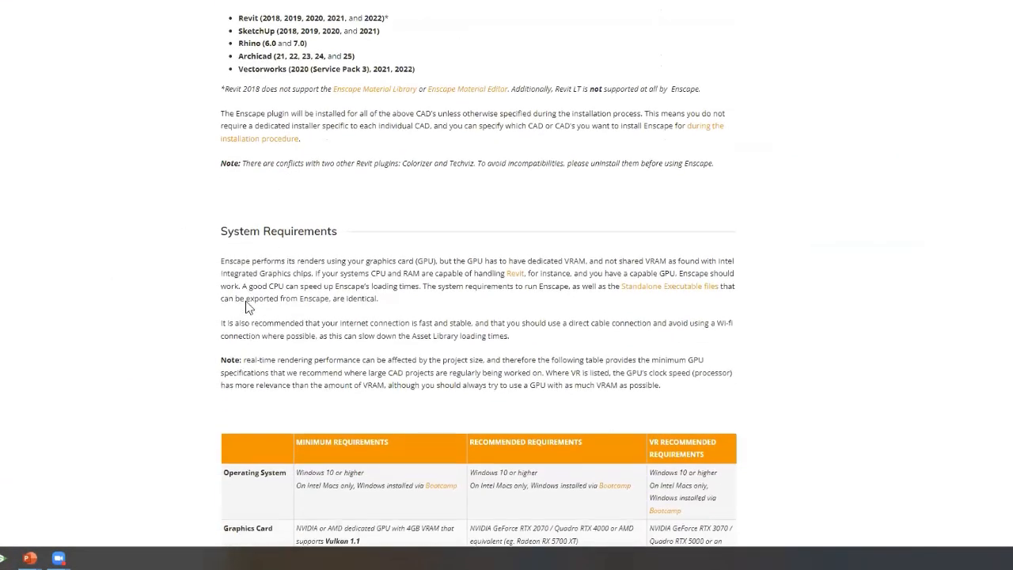
scroll(369, 333, down, 2)
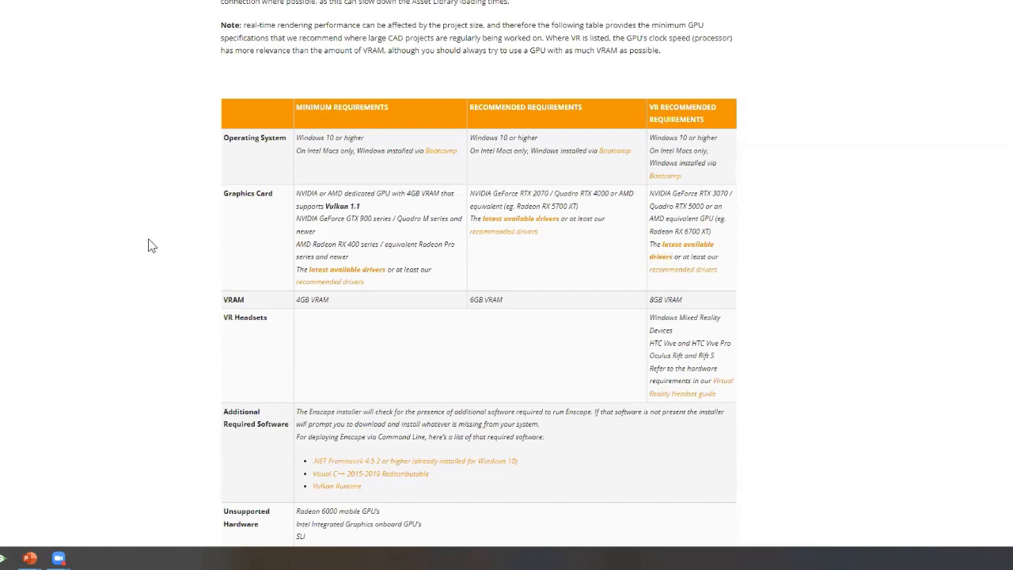
scroll(146, 244, down, 3)
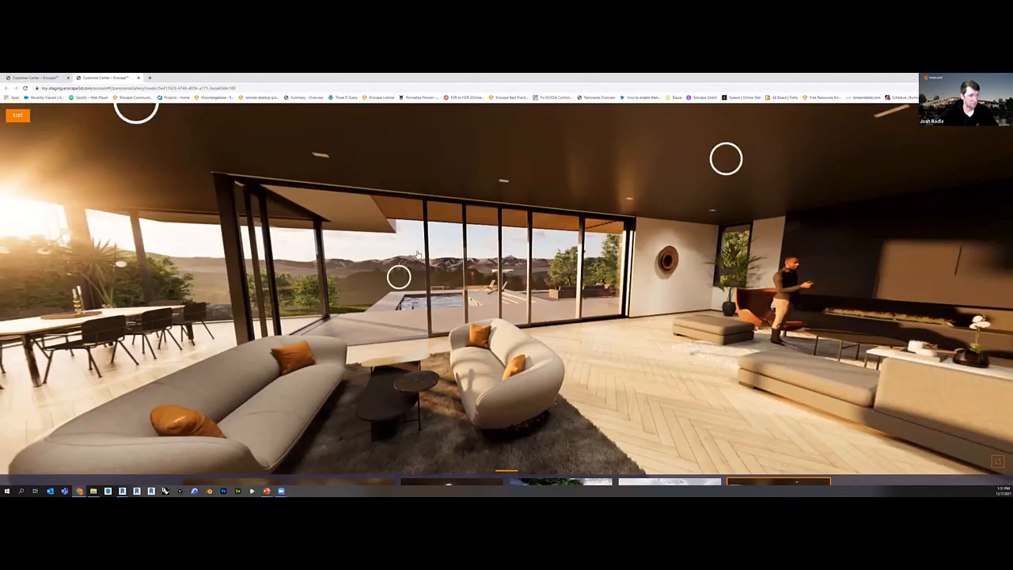
Tour the web panorama from the living room to the pool and back, and continue to the hotspot behind the staircase.
click(399, 276)
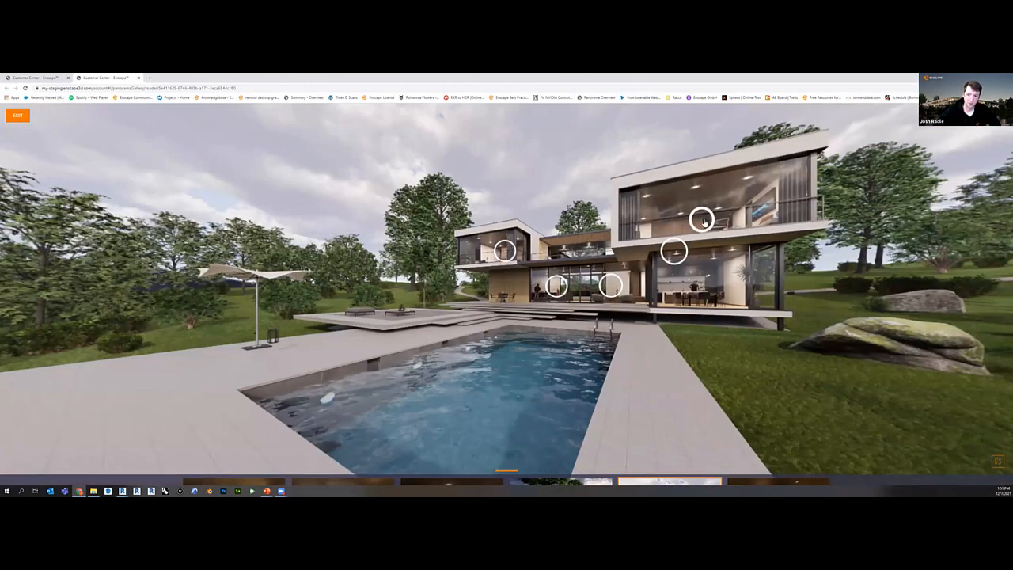
click(610, 285)
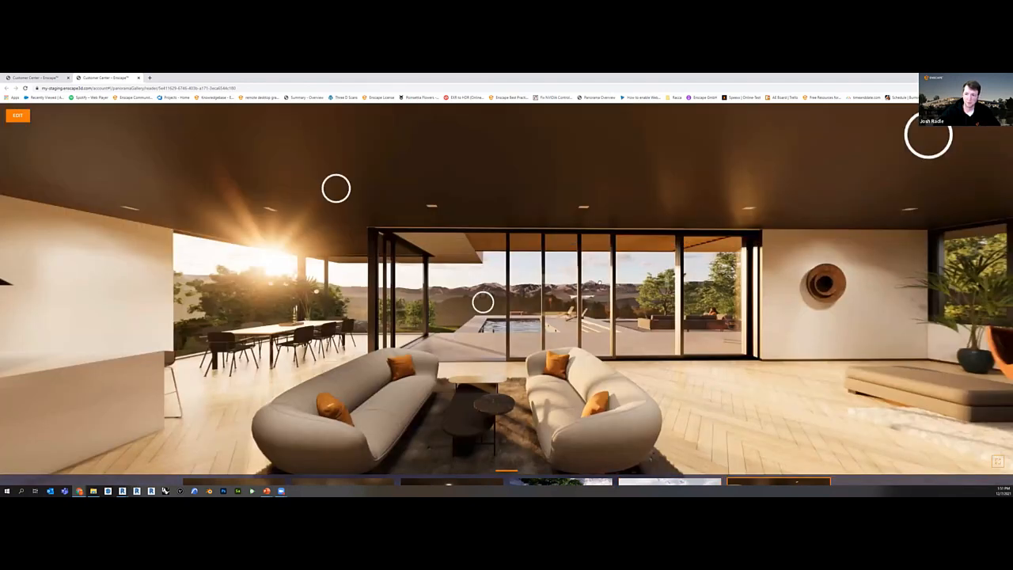
drag(925, 289, 617, 268)
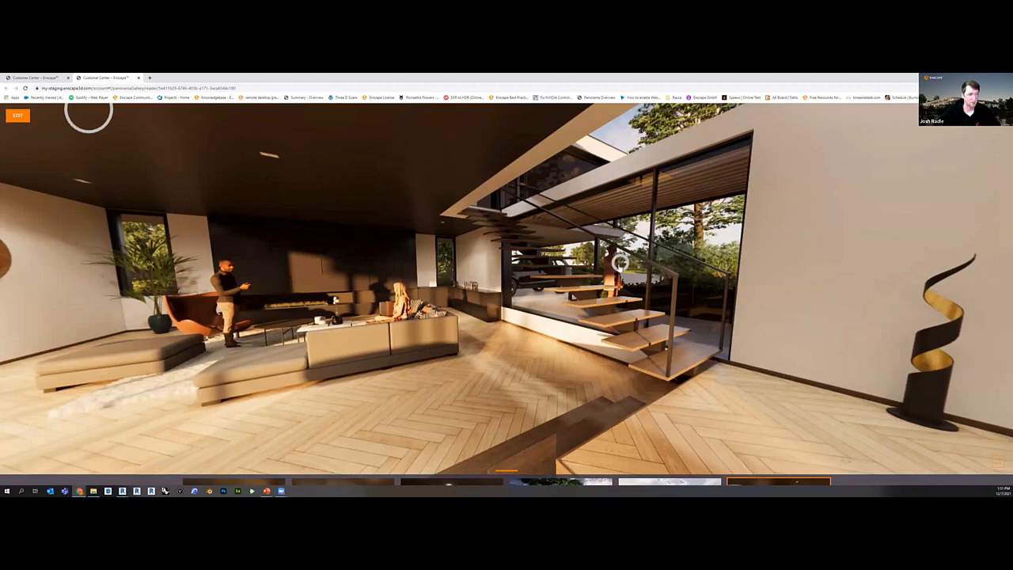
click(619, 268)
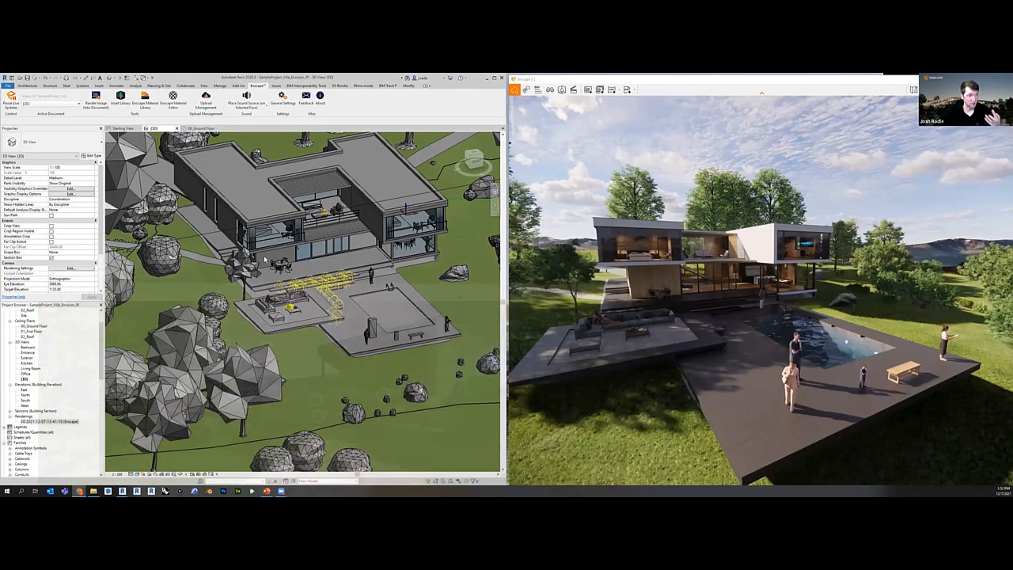
Open Upload Management in Revit and select the uploaded mono panorama dated 11/1/2021 that looks out over the terrace.
click(206, 100)
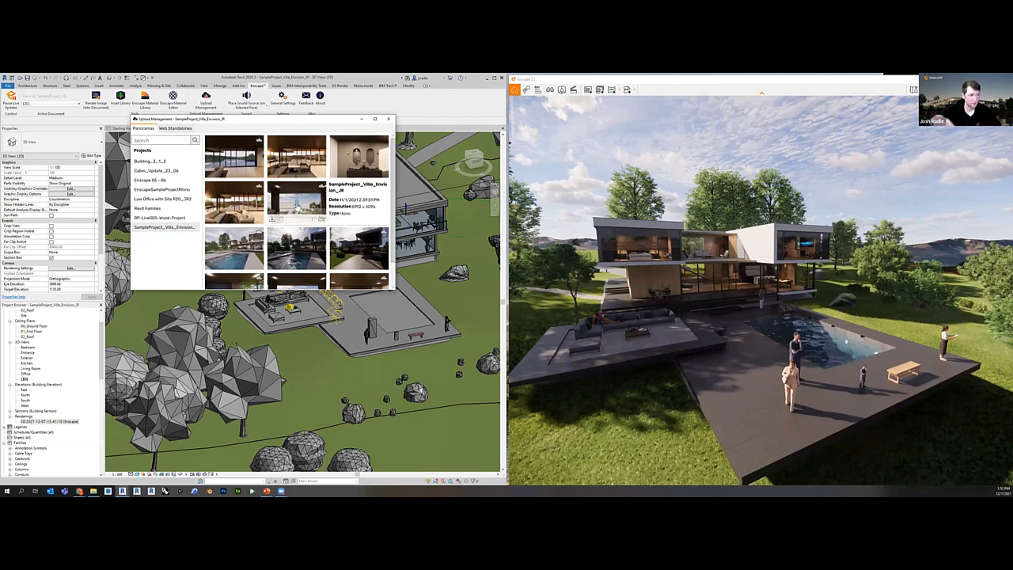
click(296, 204)
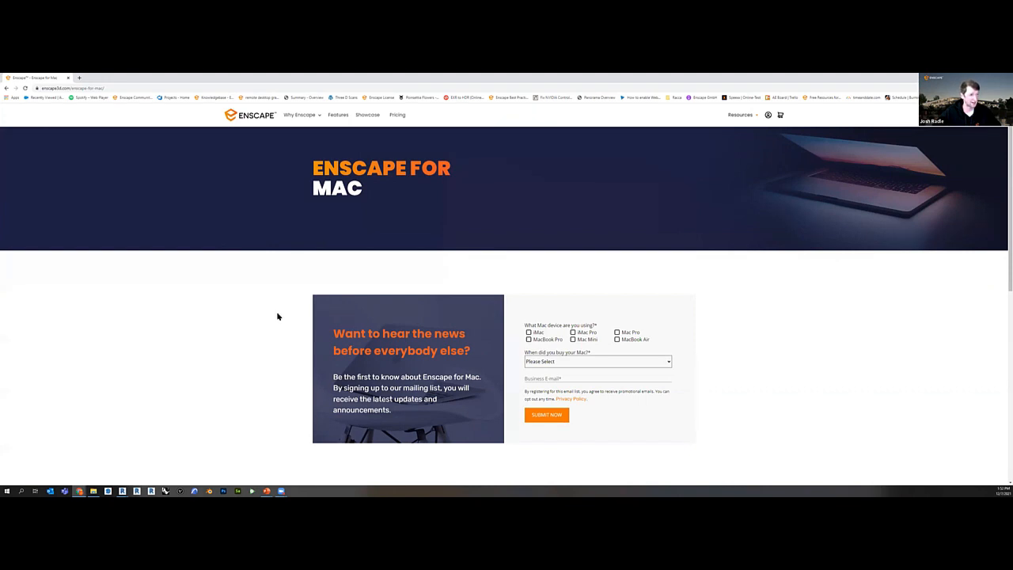
Read through the Enscape for Mac web page, from the mailing-list sign-up form to the Frequently Asked Questions.
scroll(277, 317, down, 1)
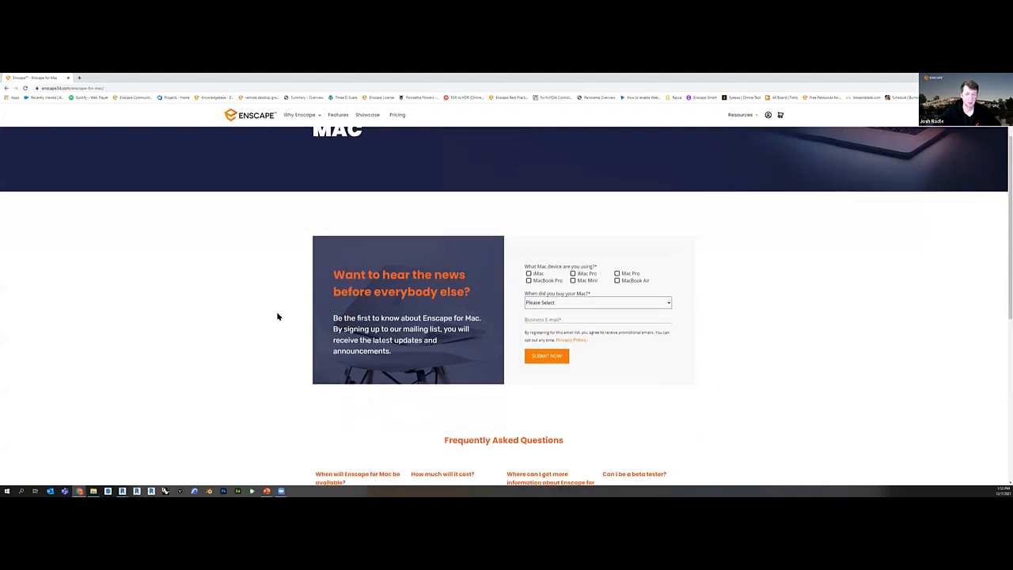
scroll(277, 317, up, 1)
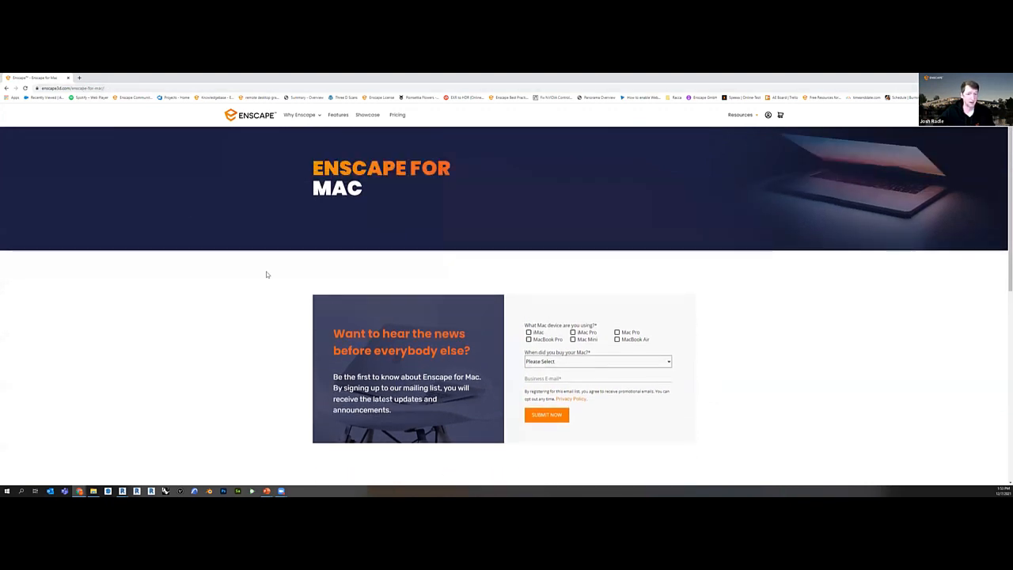
scroll(319, 332, down, 3)
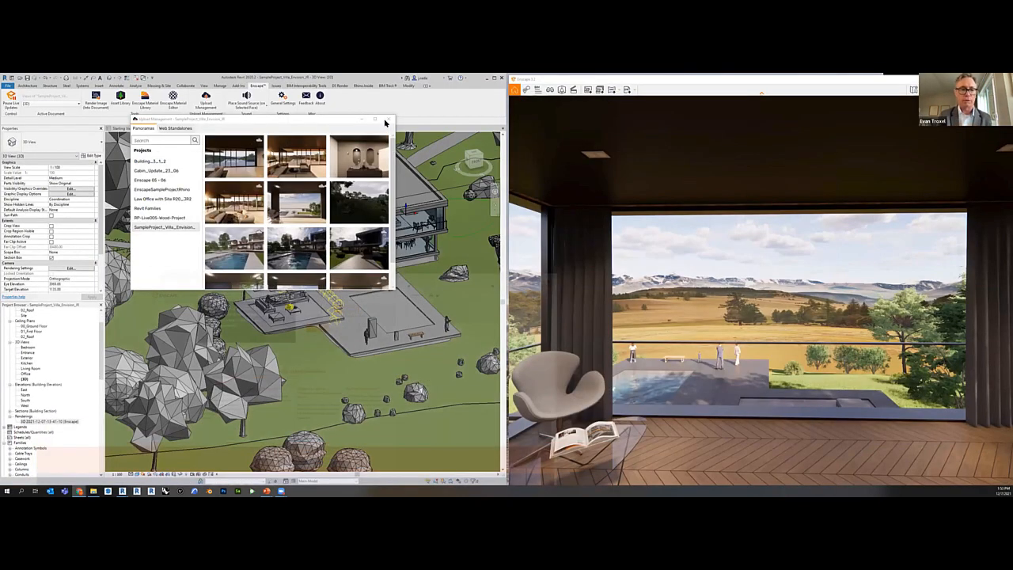
Close Upload Management, check the Rendering and the Licensing and Privacy pages of Enscape's General Settings, and close the settings.
click(385, 125)
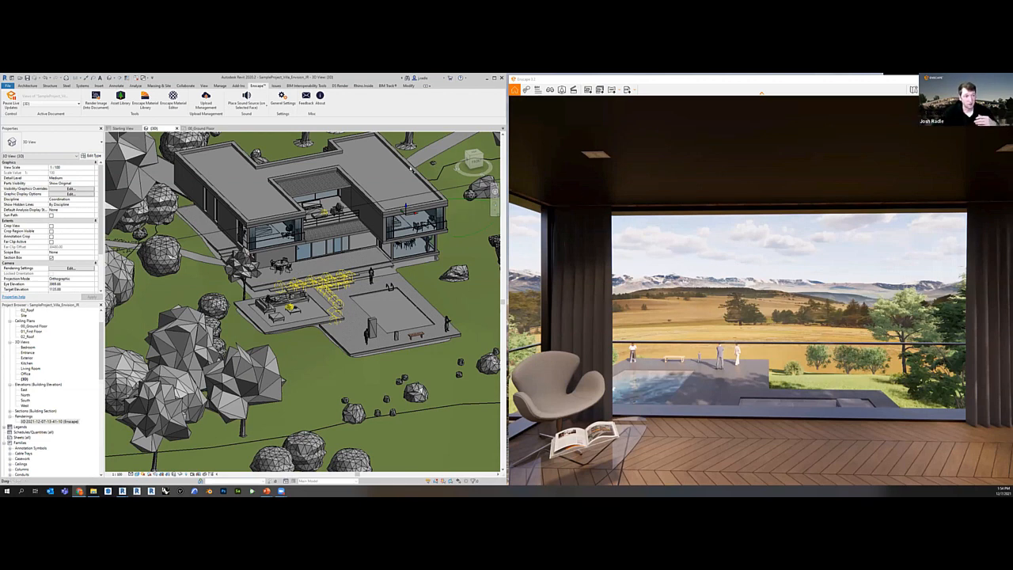
click(286, 103)
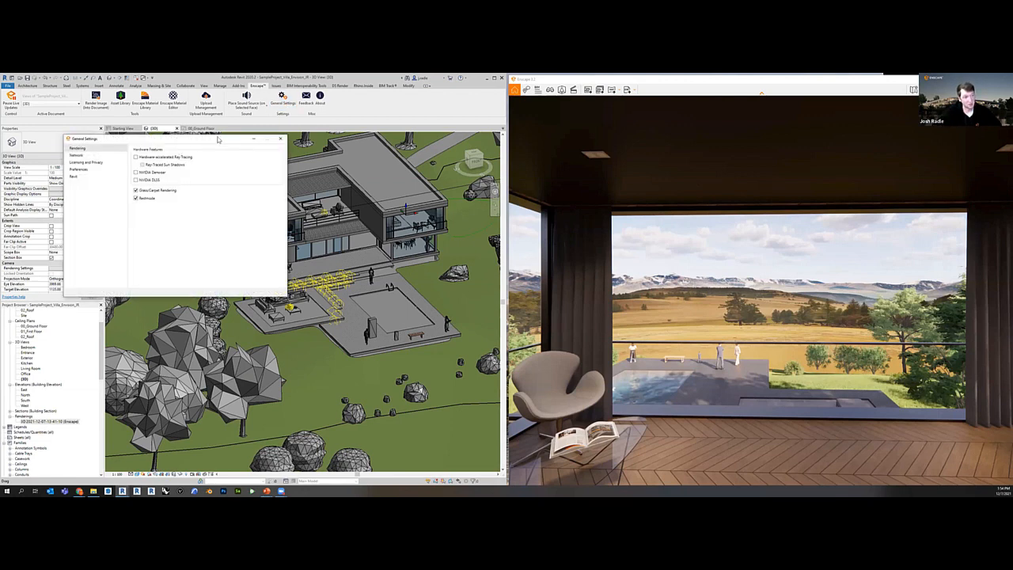
drag(220, 140, 297, 139)
click(170, 161)
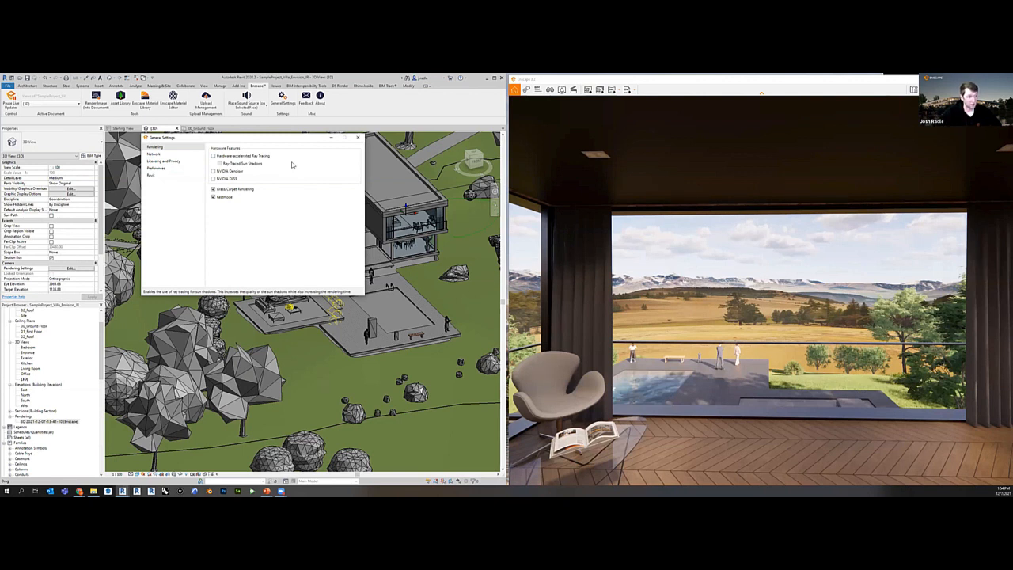
click(172, 162)
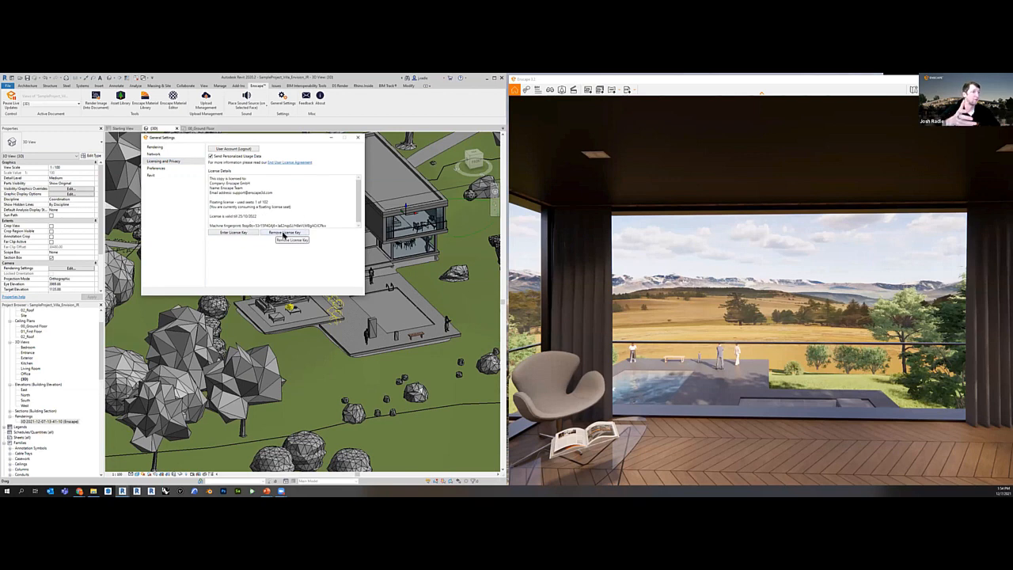
click(358, 138)
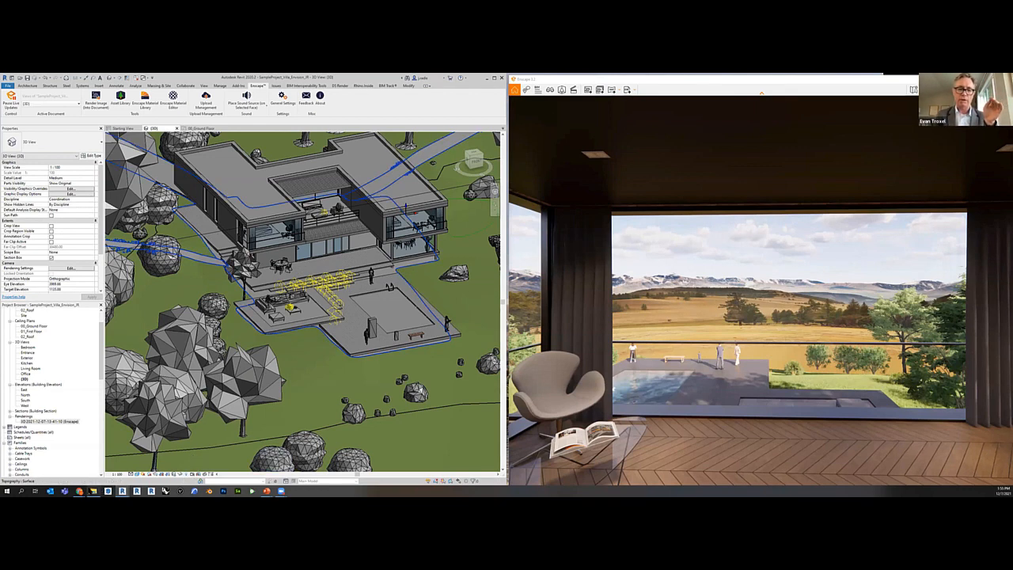
Switch to the Enscape for Mac browser window, go to the Enscape pricing page, and examine the trial, Floating and Fixed-Seat license plans.
mouse_move(79, 491)
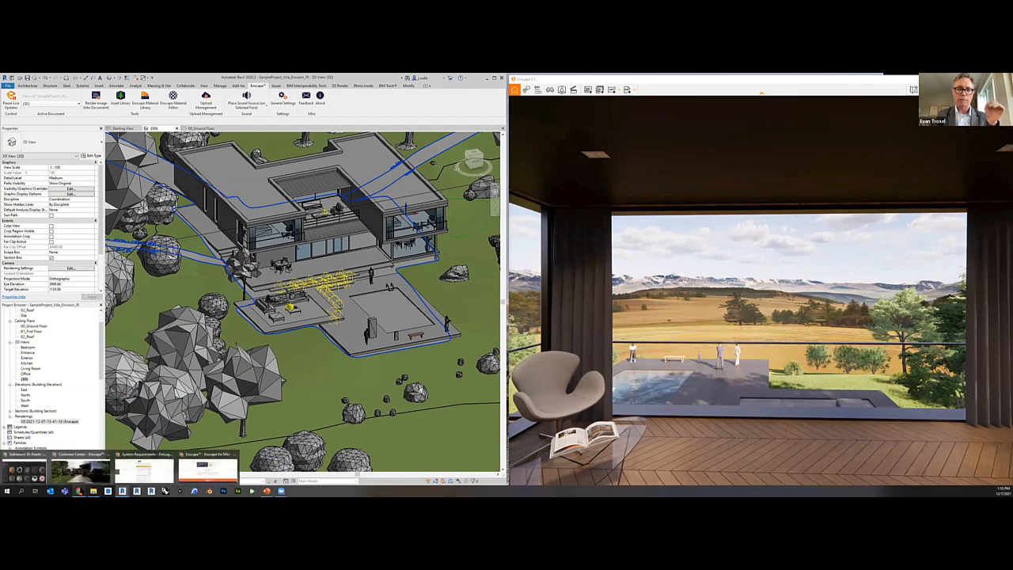
click(208, 471)
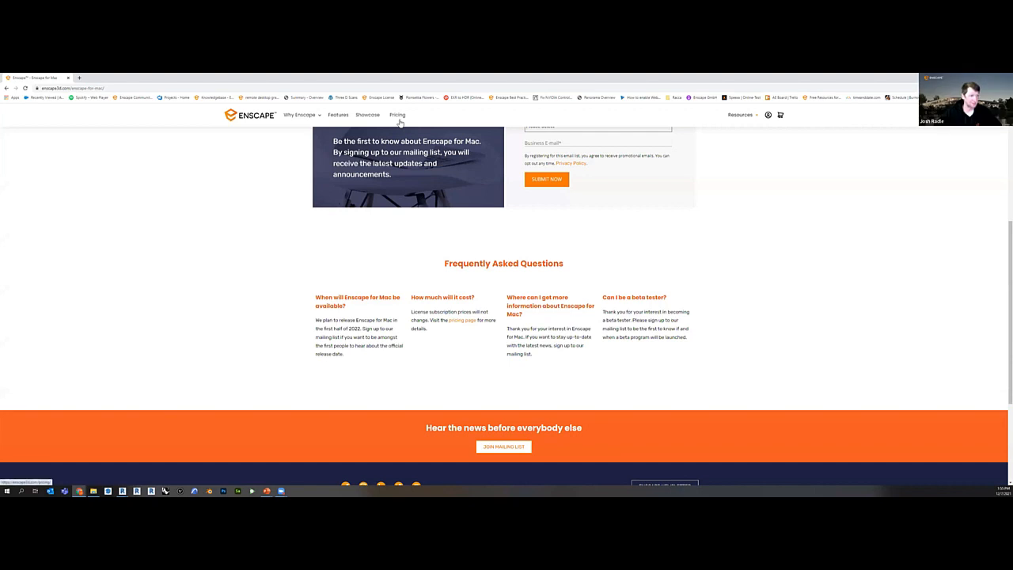
click(398, 118)
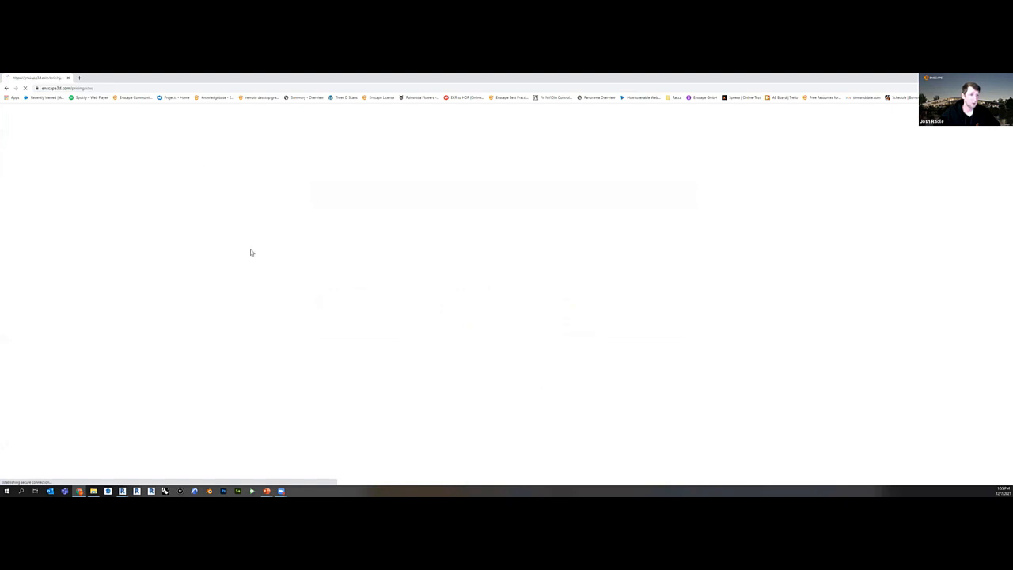
scroll(395, 341, down, 1)
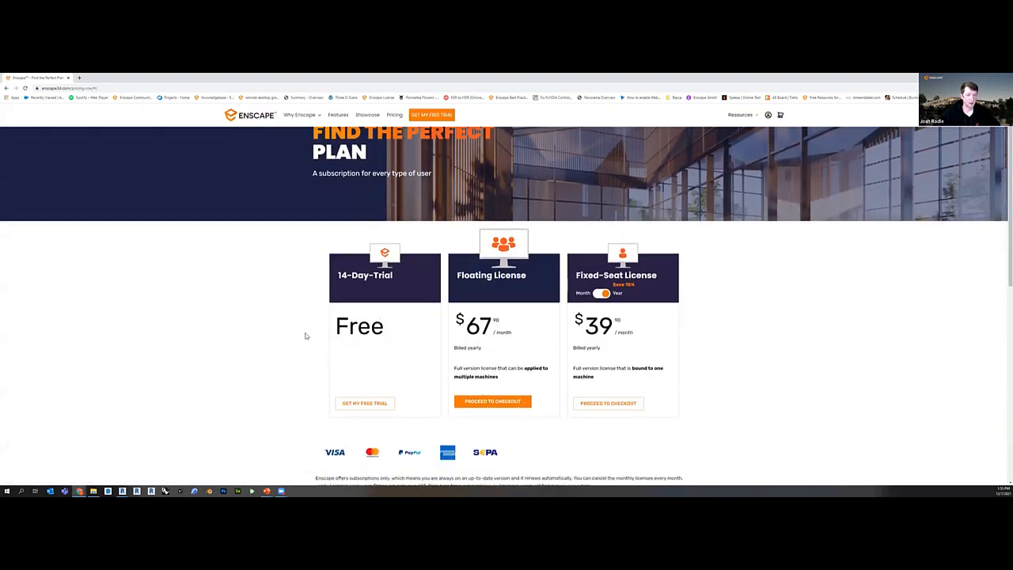
scroll(333, 333, down, 1)
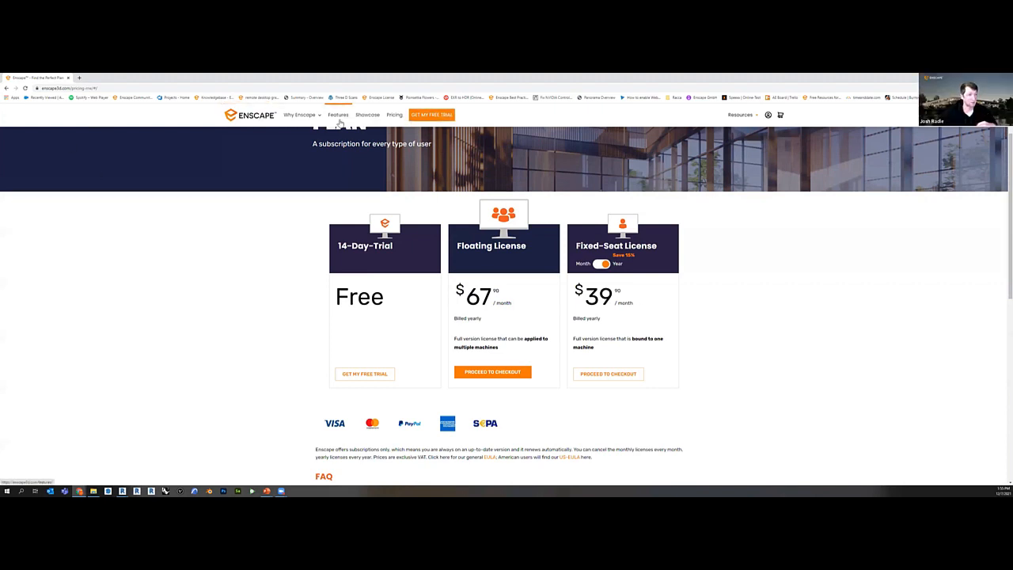
Open the Enscape Knowledge Base page and the Enscape 3D YouTube channel's playlists, and look over the Learning Enscape section.
click(203, 98)
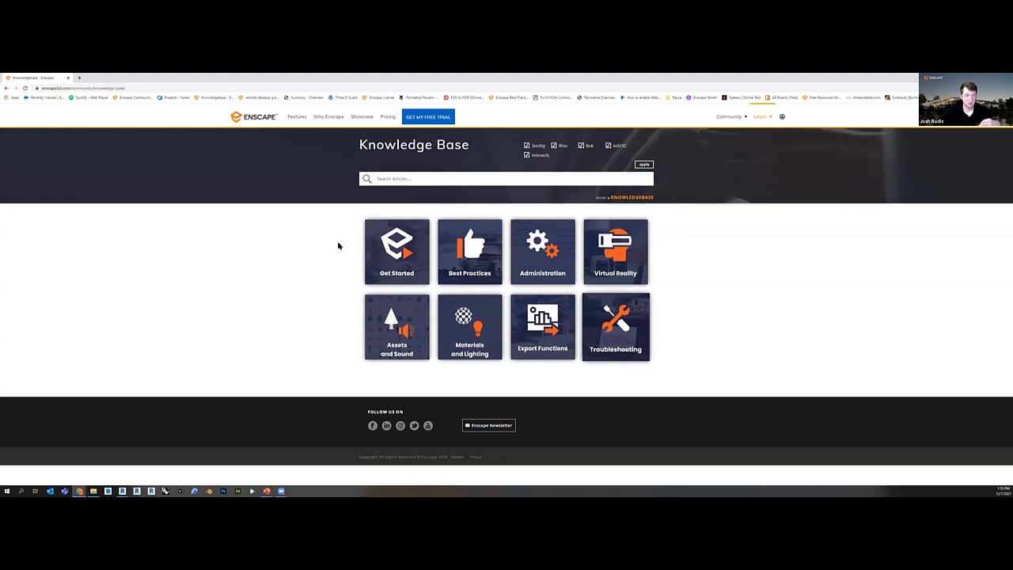
click(88, 88)
text(y)
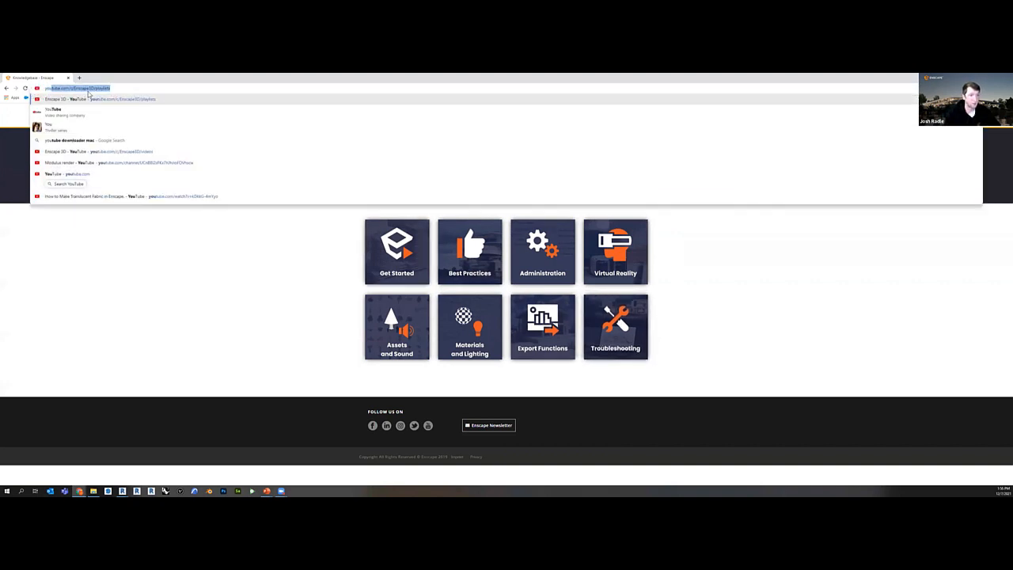
key(Return)
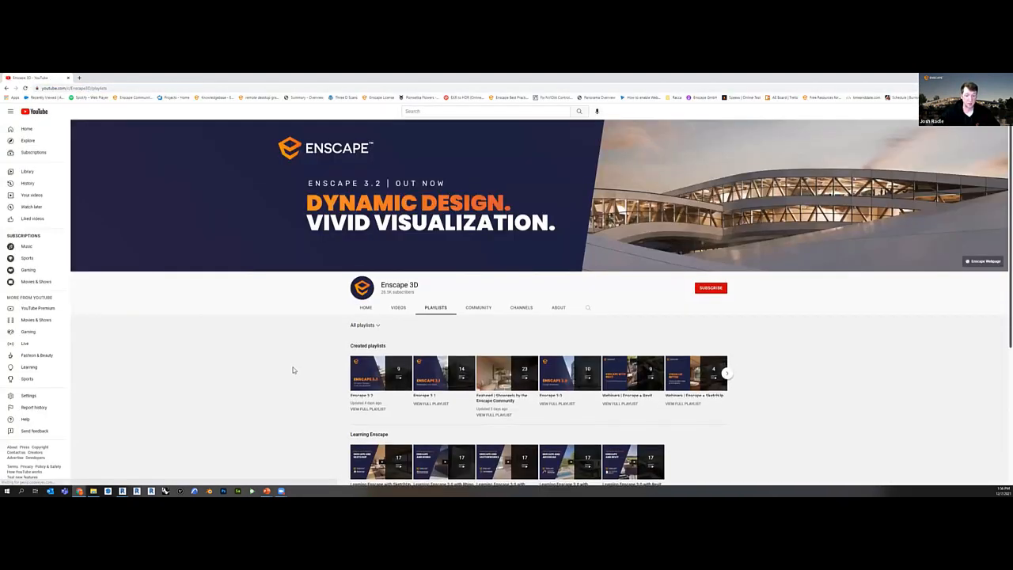
scroll(308, 366, down, 2)
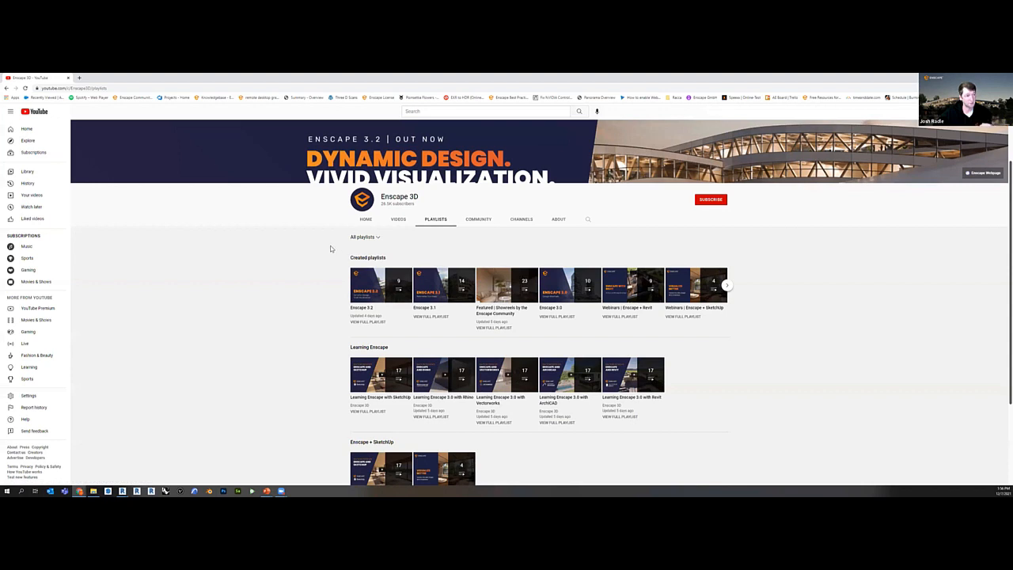
Go to the enscape3d.com home page, open the online scheduling for a free personal demo, and choose Revit as the design application.
click(108, 88)
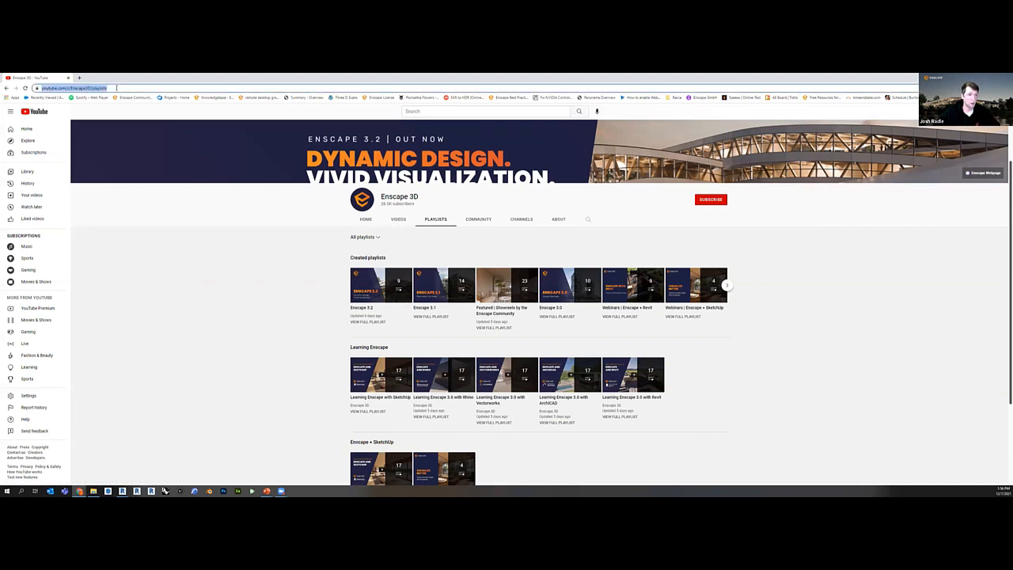
text(en)
key(Return)
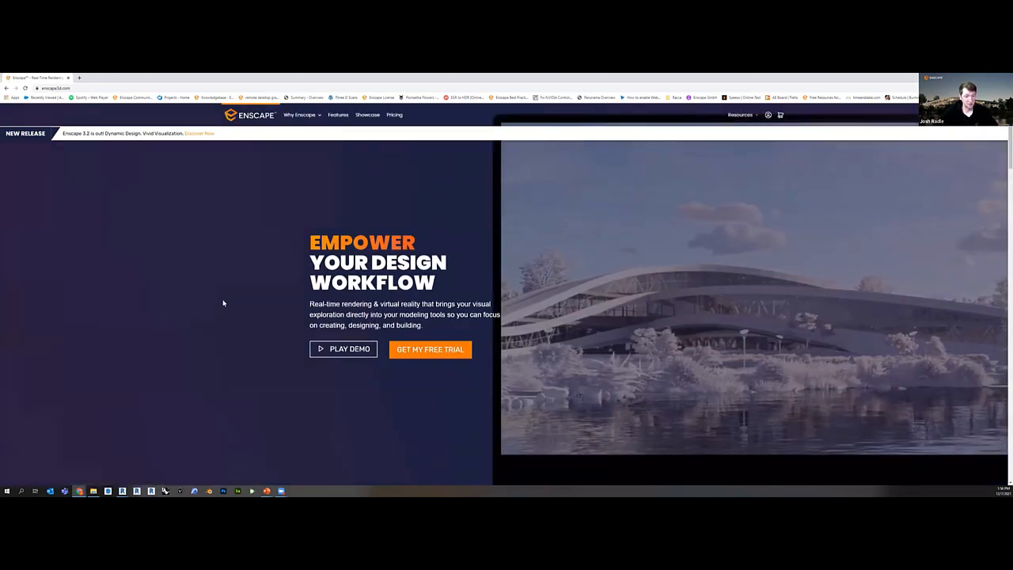
scroll(219, 298, down, 3)
scroll(220, 299, down, 10)
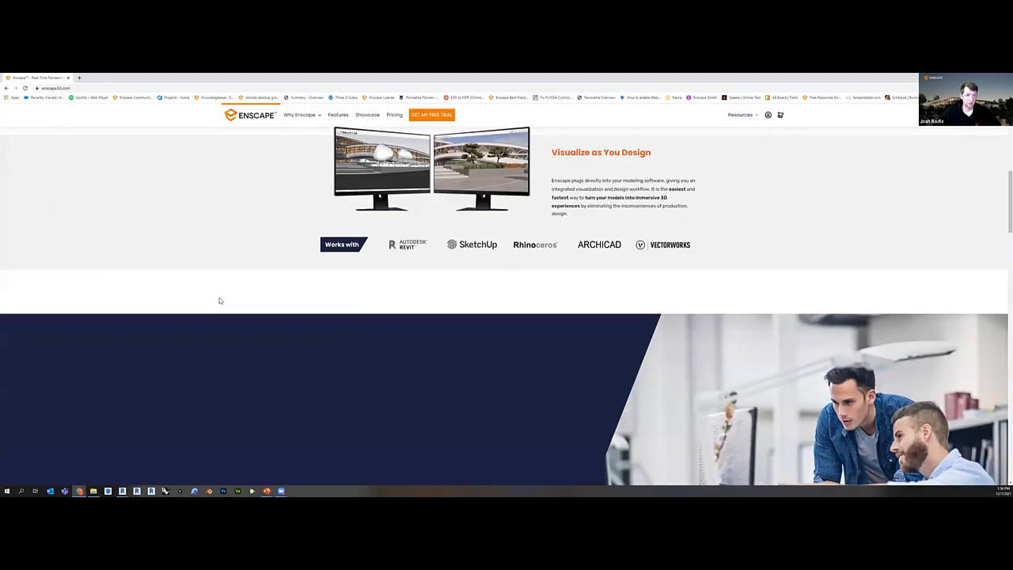
scroll(355, 251, down, 4)
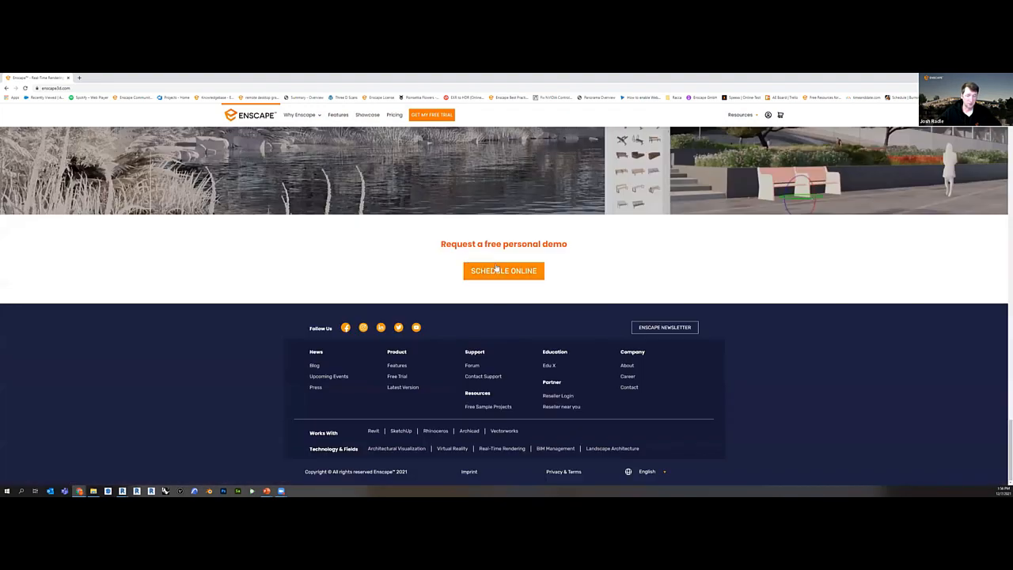
click(505, 273)
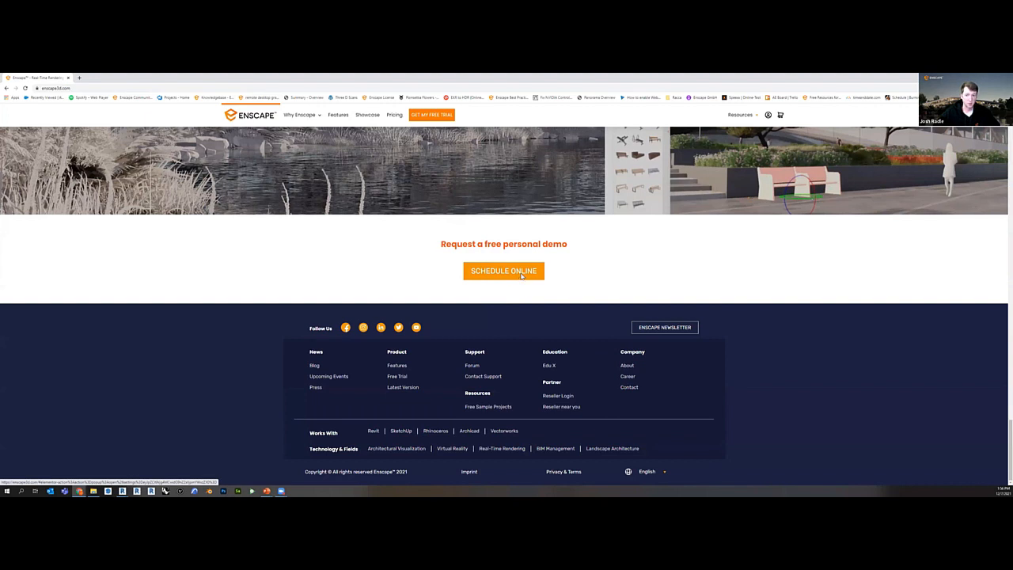
click(521, 274)
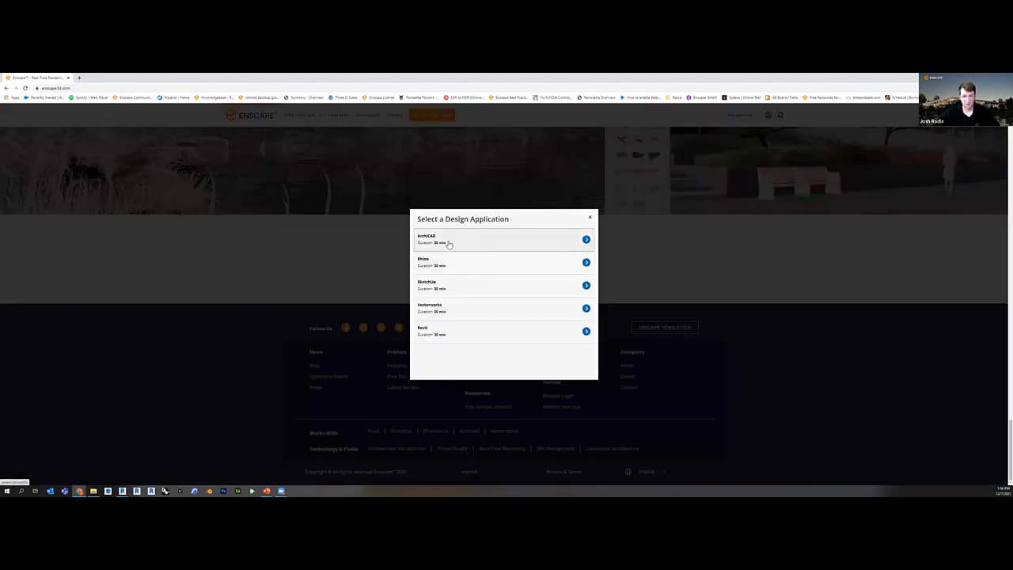
click(432, 331)
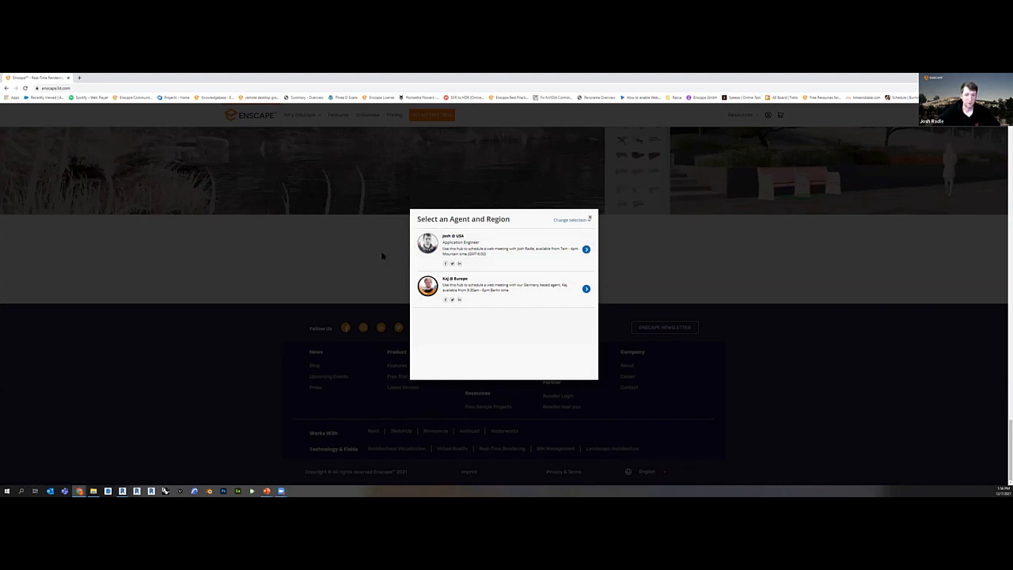
click(354, 259)
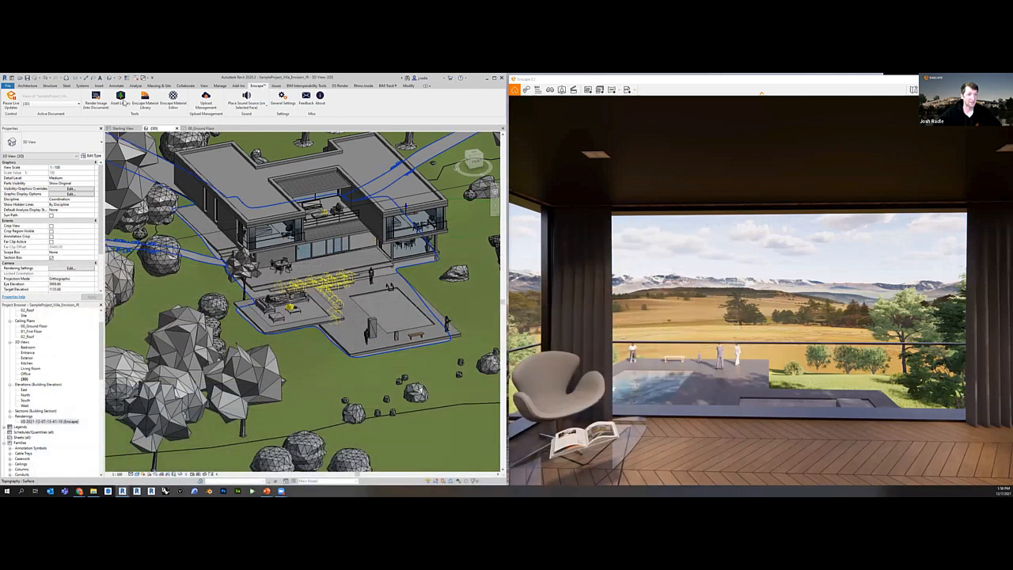
Select the bench on the Revit terrace, start linking a Revit family to the Accent Armchair 02 asset, then cancel and close the Asset Library.
click(417, 337)
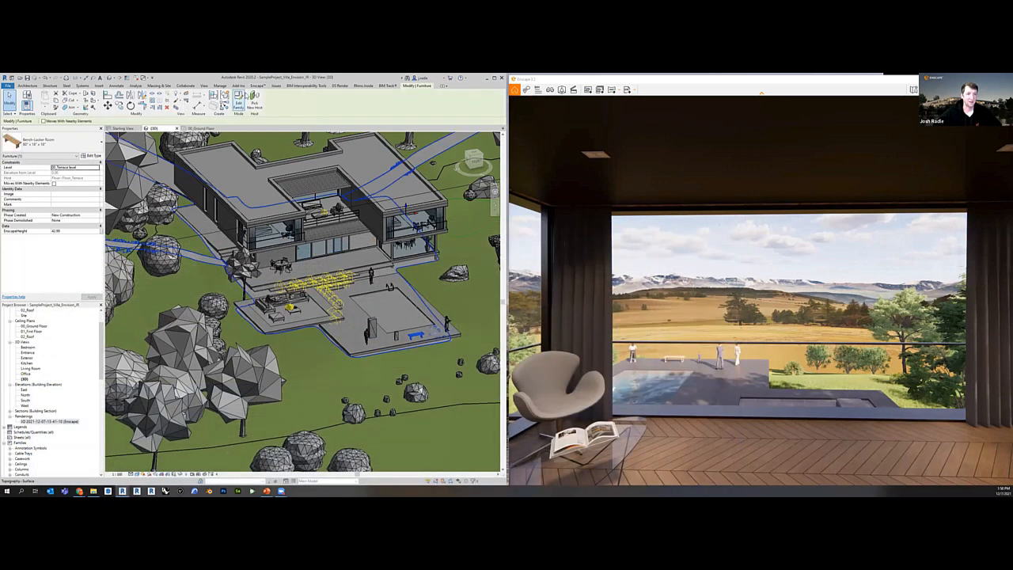
click(257, 85)
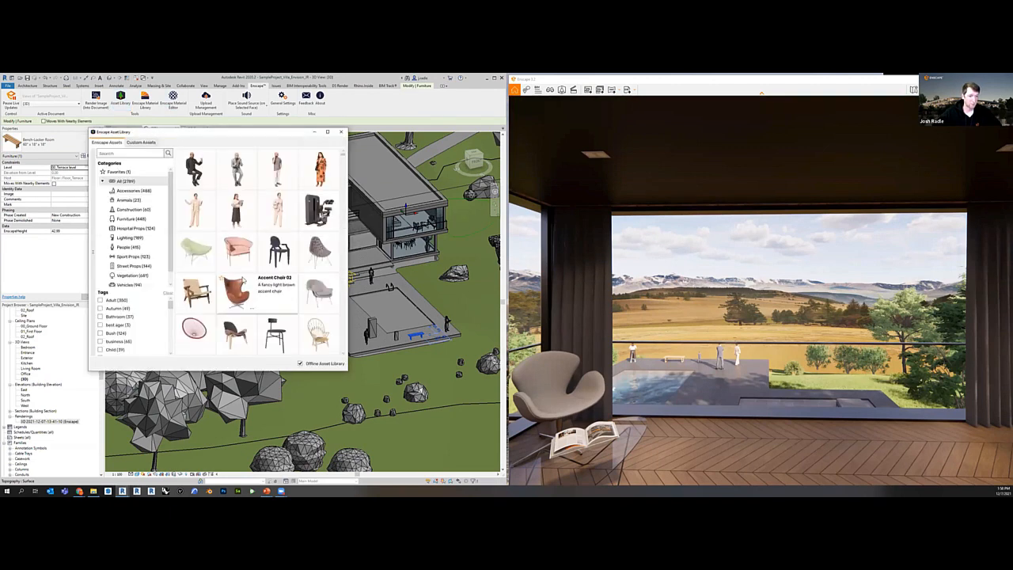
right_click(252, 271)
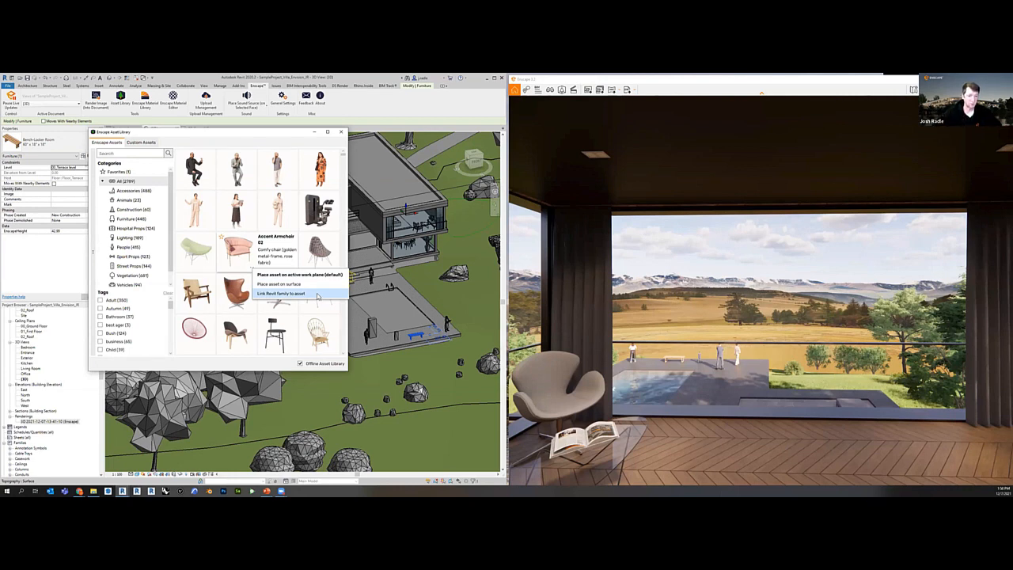
click(317, 294)
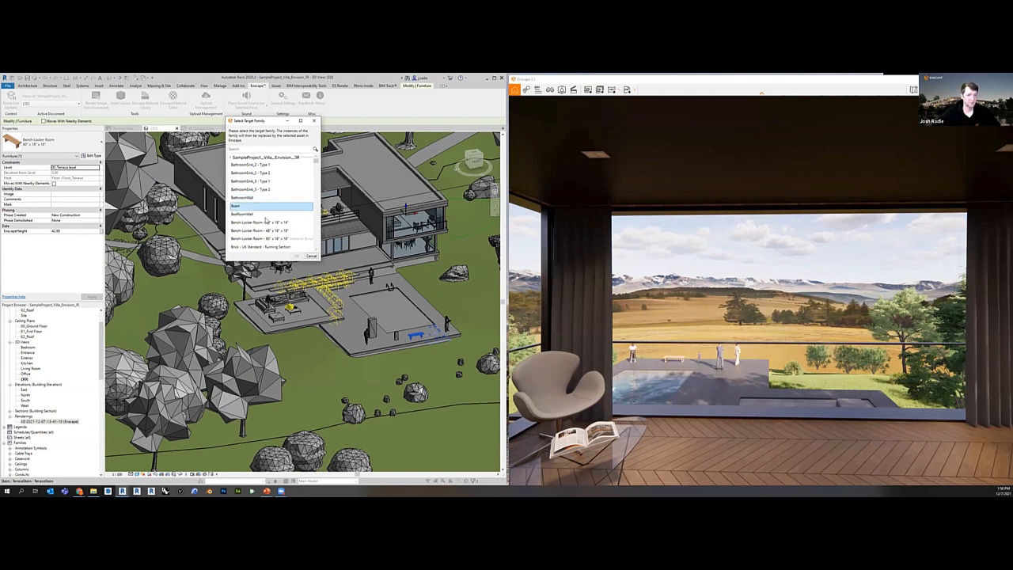
scroll(299, 249, down, 1)
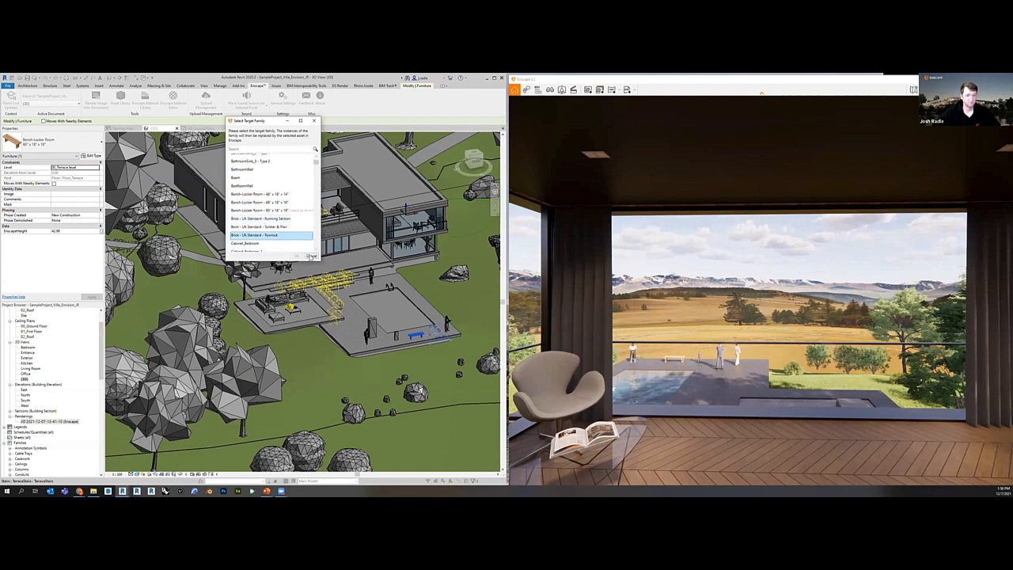
click(311, 257)
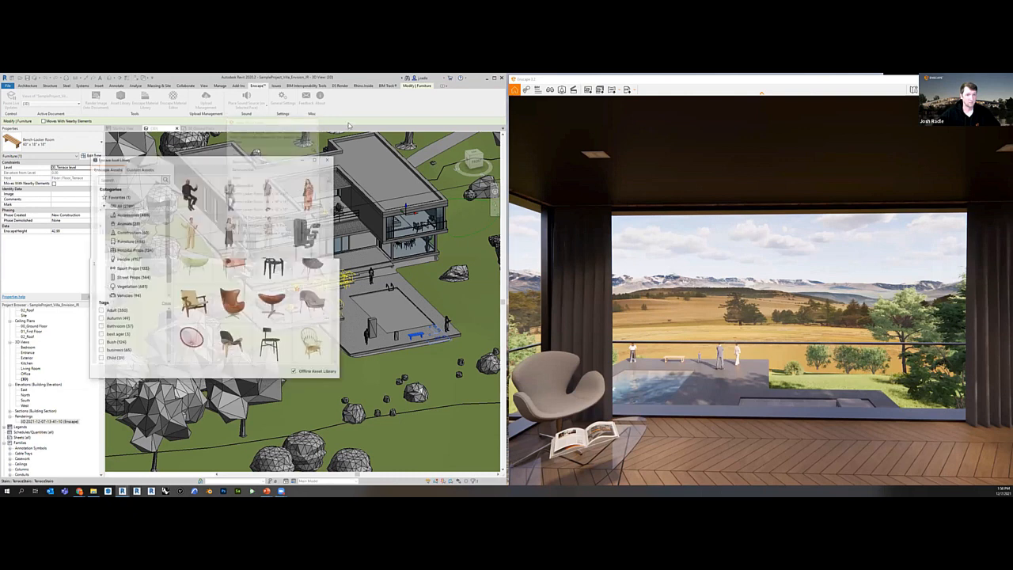
click(339, 134)
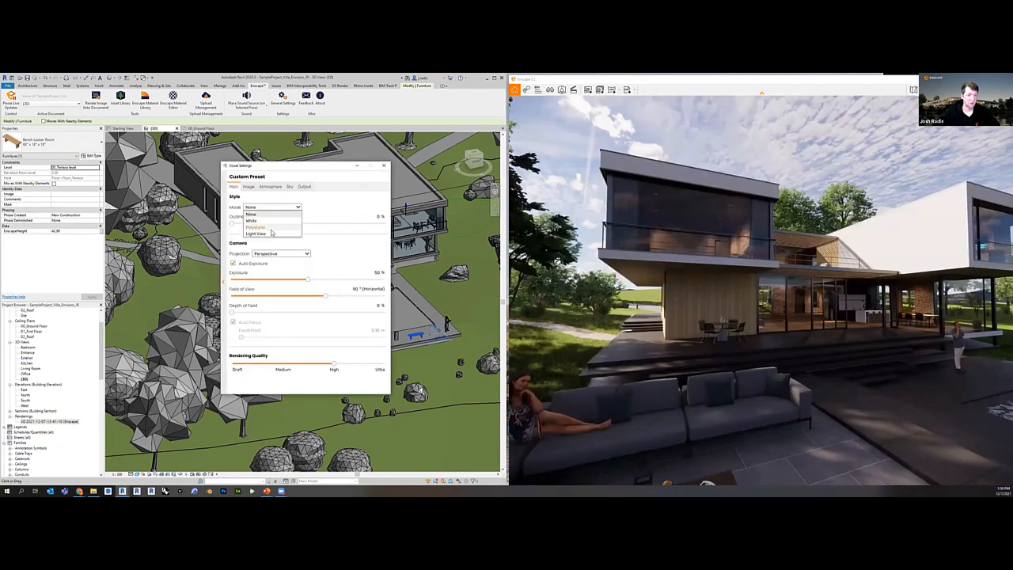
Set the Enscape style mode to Light View and examine the villa's exterior from the terrace.
click(266, 235)
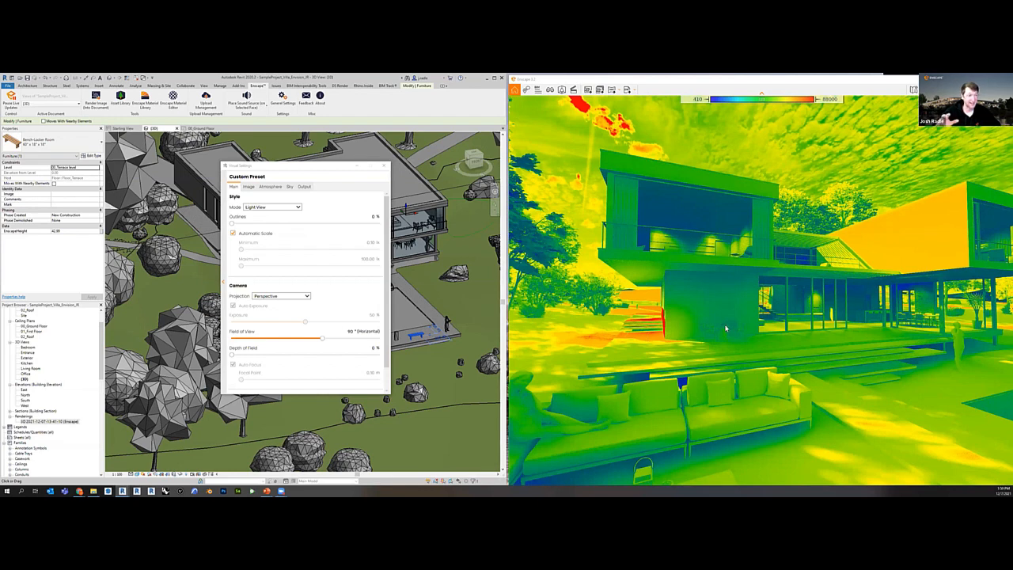
shift+right_drag(725, 328, 726, 327)
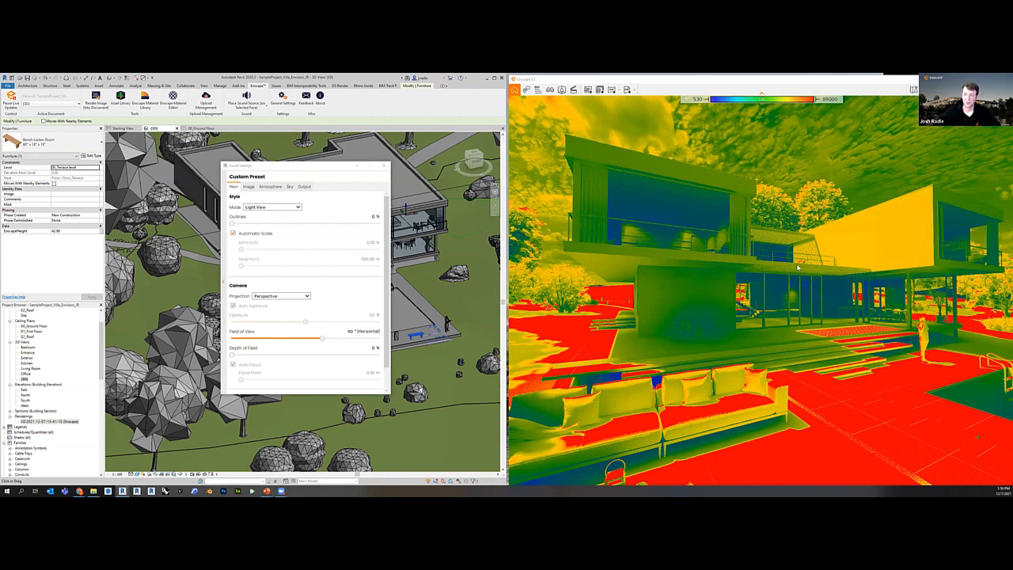
scroll(798, 267, down, 3)
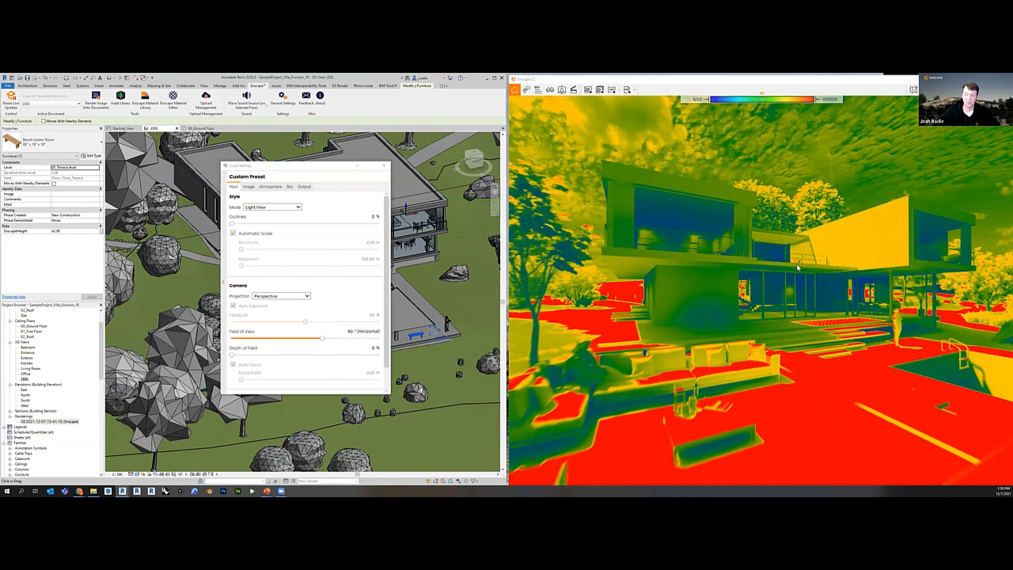